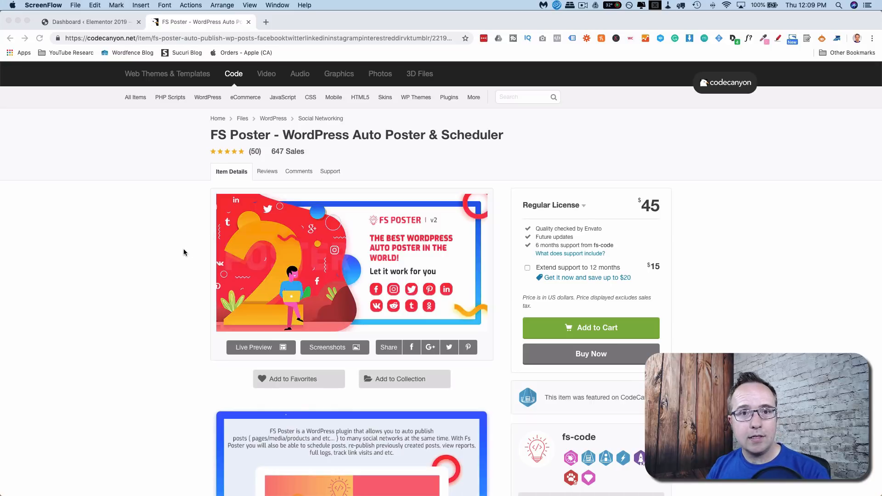
Step: Switch from the CodeCanyon FS Poster listing to the Elementor 2019 WordPress dashboard tab
click(110, 26)
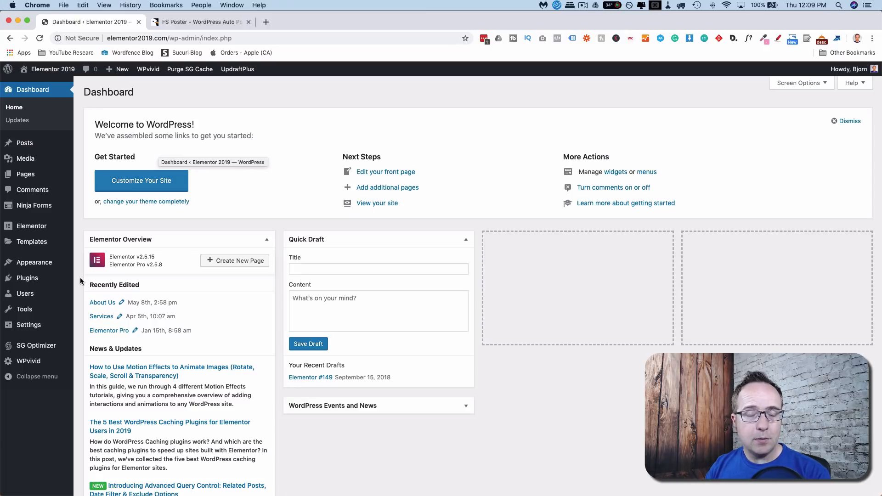
Step: Upload fs-poster-last.zip as a new plugin, install it and activate FS Poster
scroll(82, 302, down, 2)
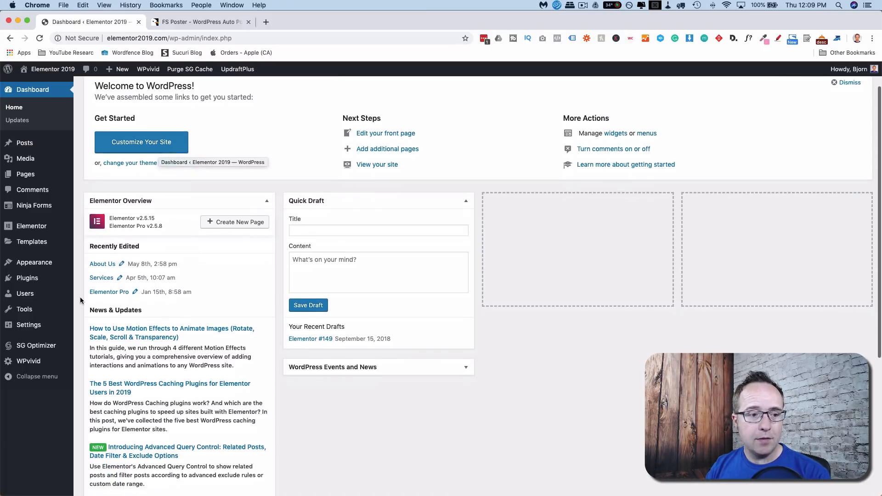
mouse_move(44, 319)
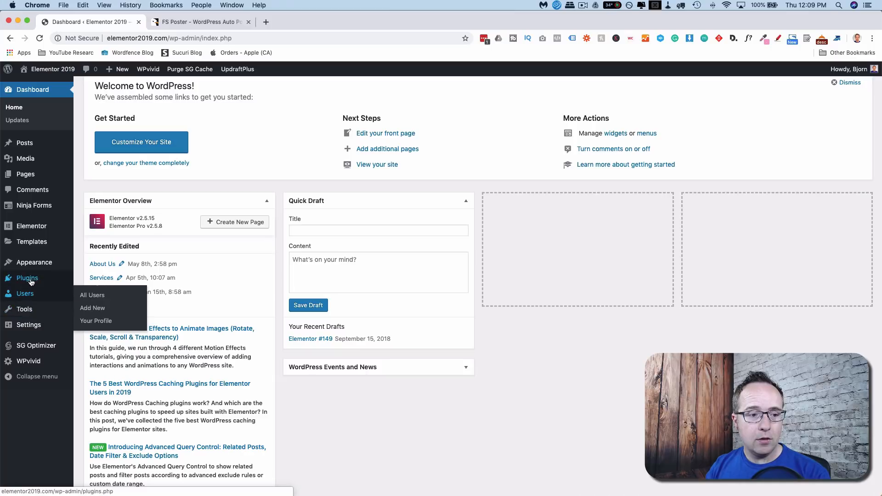
mouse_move(31, 282)
click(93, 292)
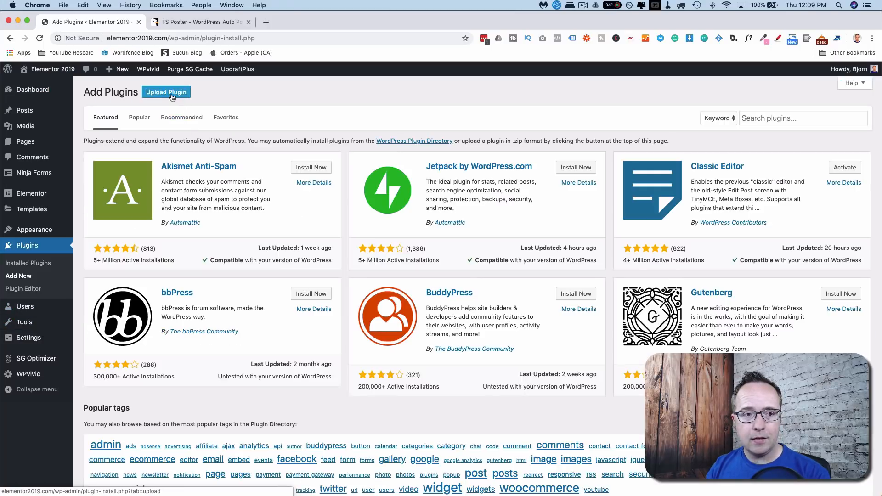
click(170, 94)
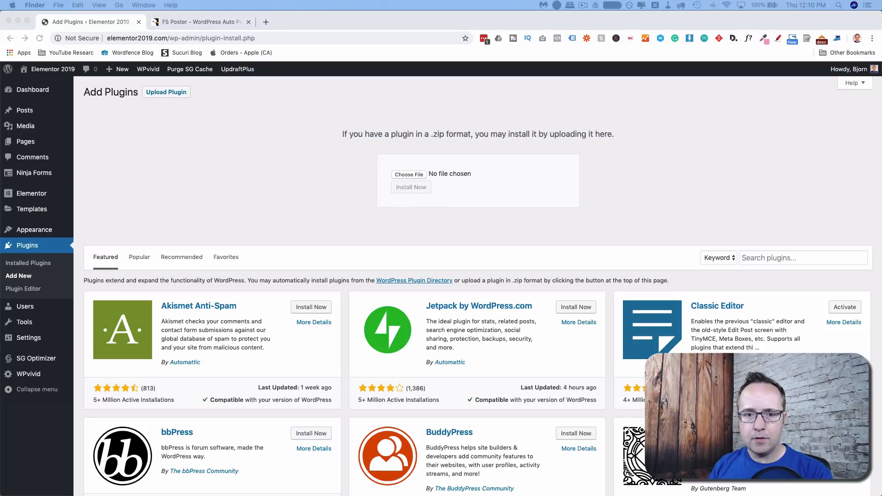
drag(684, 205, 435, 174)
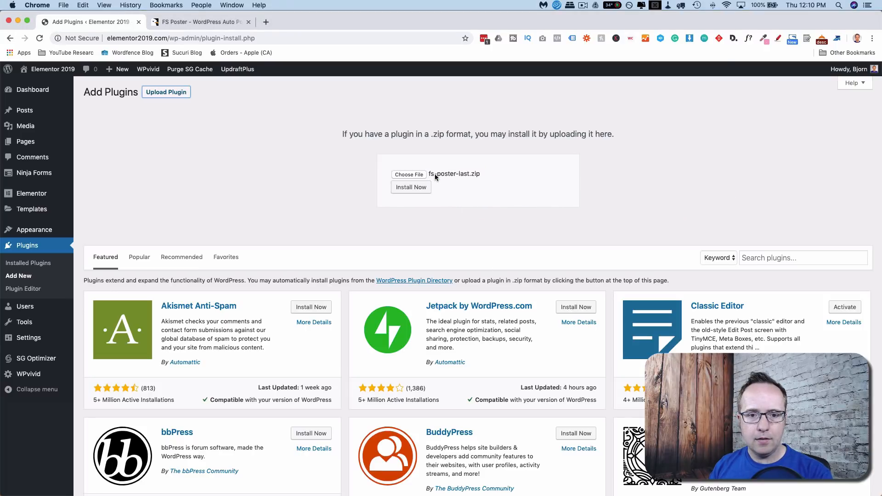
click(410, 189)
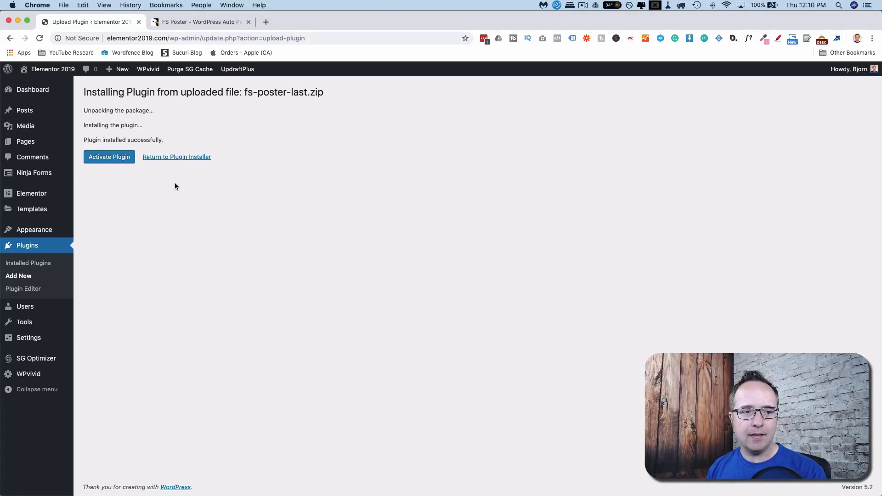
click(111, 157)
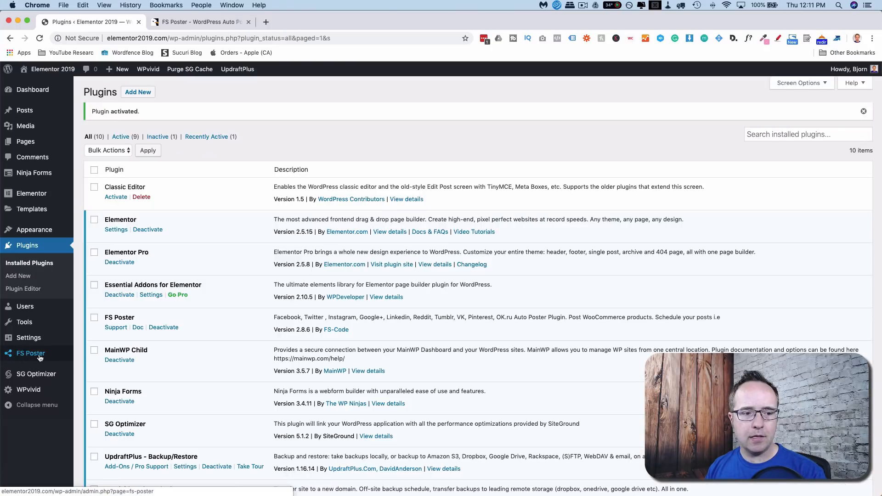
Step: Paste the purchase key into FS Poster's licence page and activate the plugin
click(31, 354)
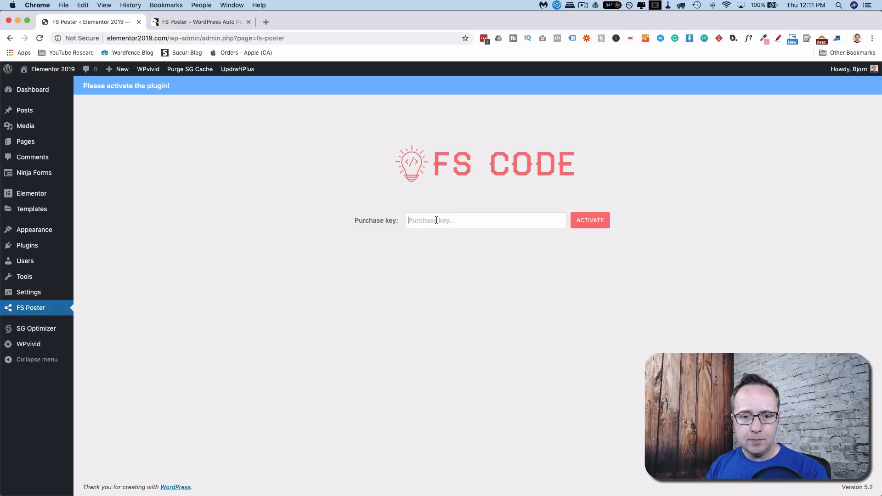
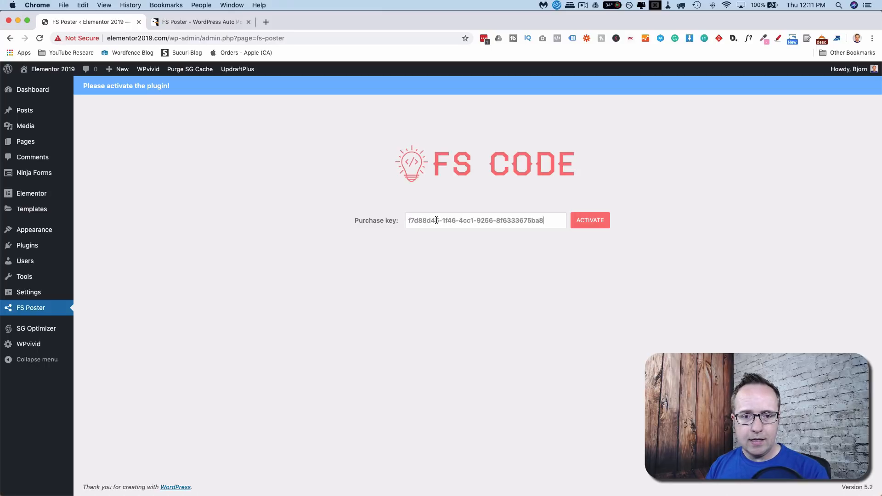
click(593, 221)
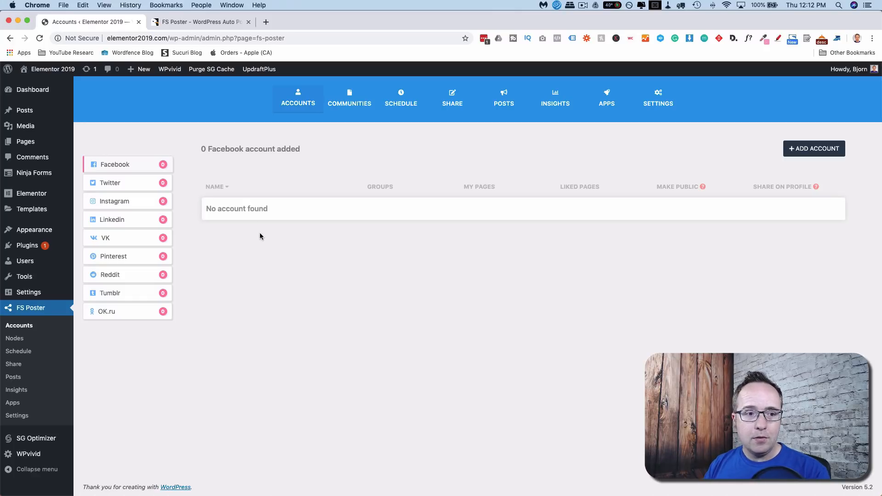
Step: Begin adding an Instagram account with the Cookie method, then open a blank browser tab
click(122, 201)
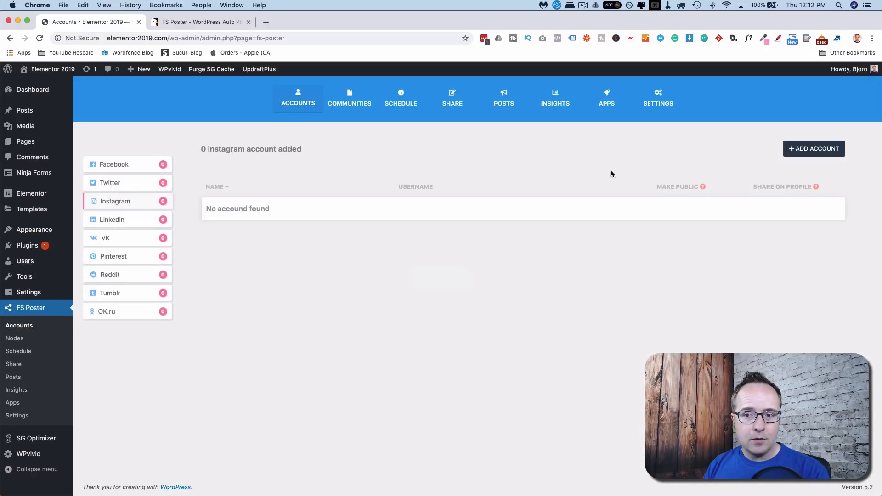
click(814, 153)
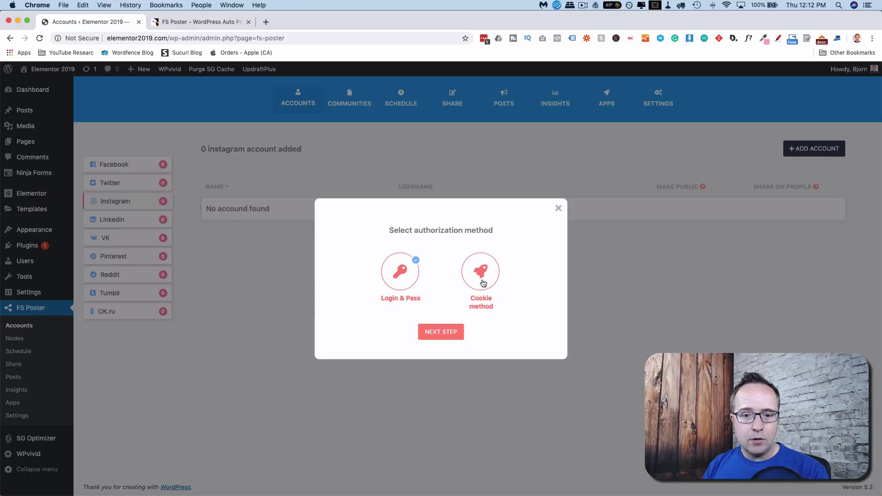
click(482, 283)
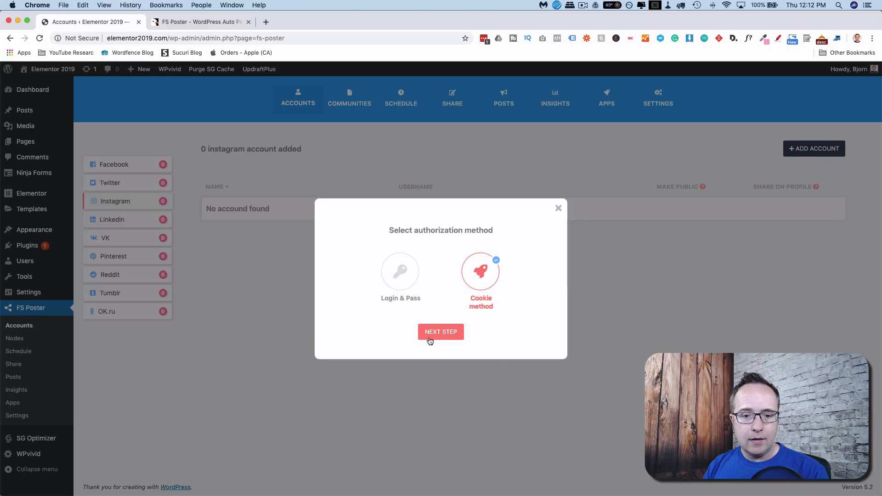
click(441, 332)
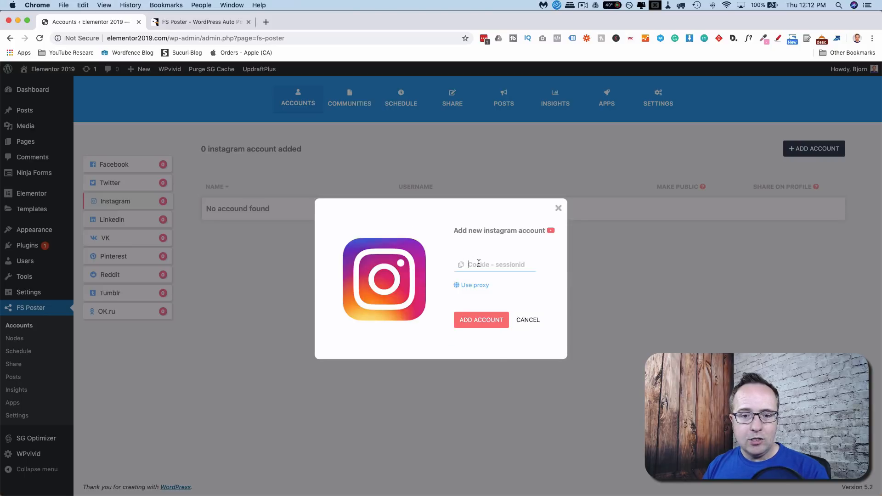
click(266, 22)
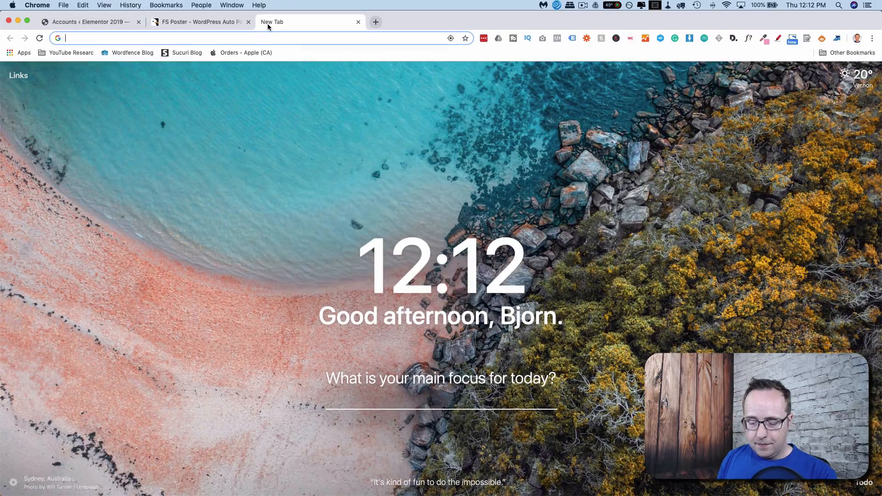
Step: Open your Instagram profile and view instagram.com's cookies in an enlarged developer tools panel
text(instagram.com)
key(Return)
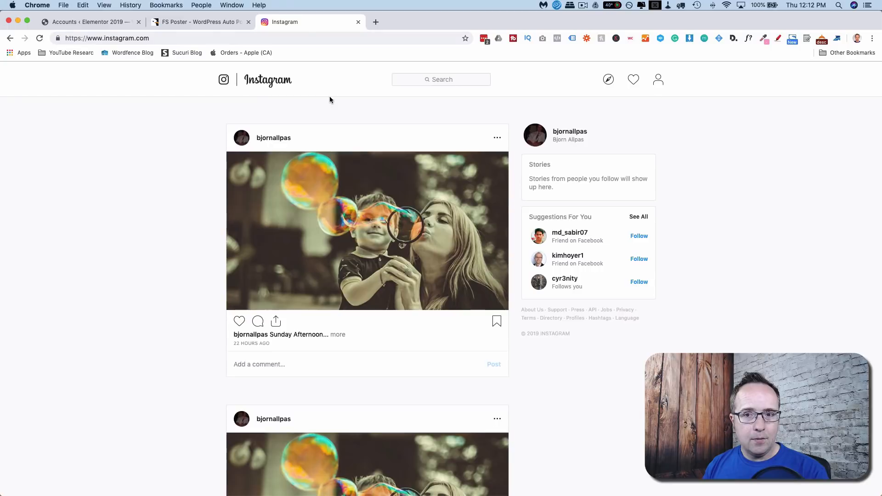
click(657, 82)
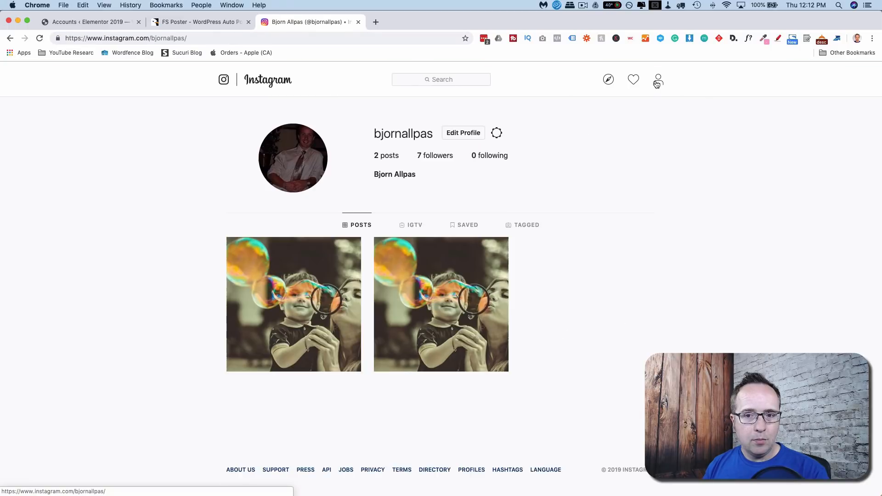
right_click(115, 148)
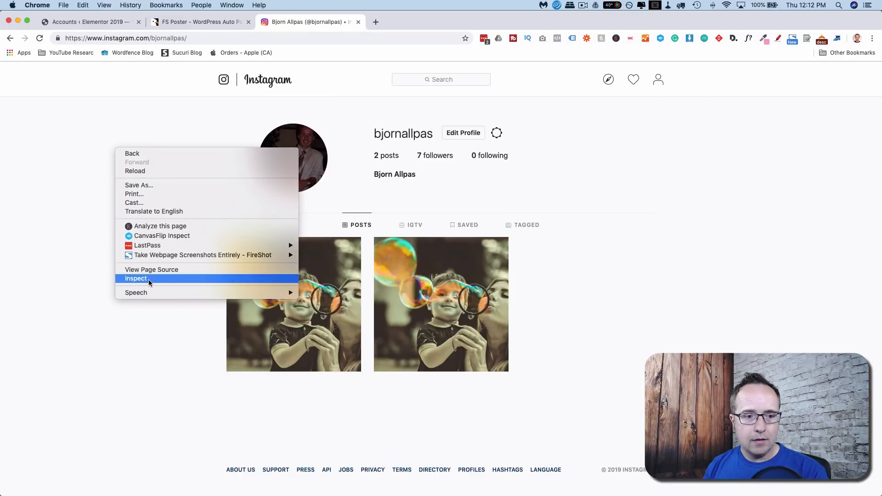
click(148, 280)
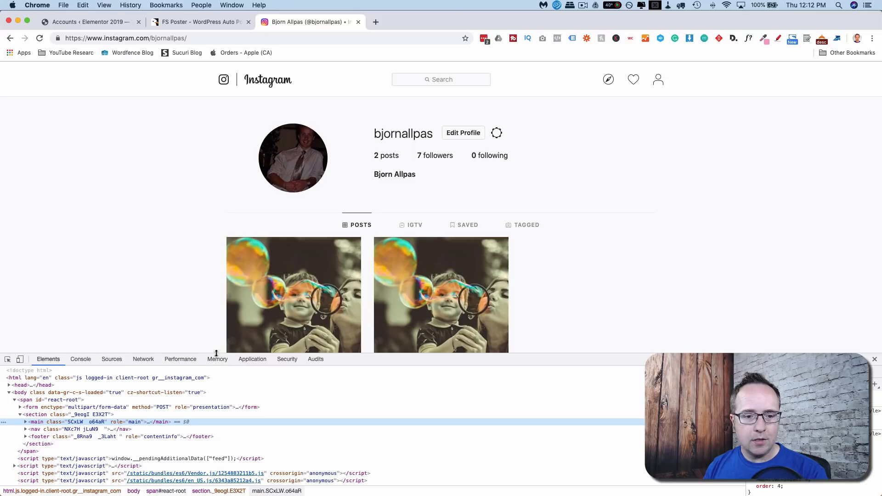
drag(215, 353, 202, 196)
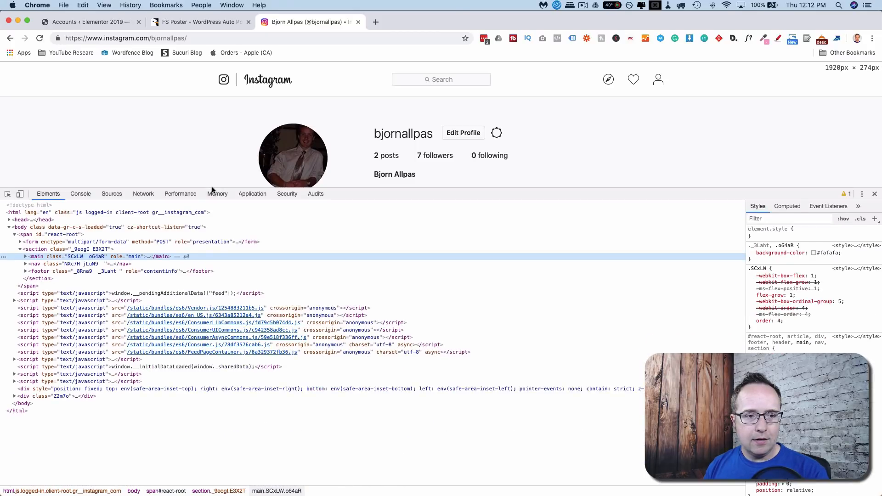
click(251, 194)
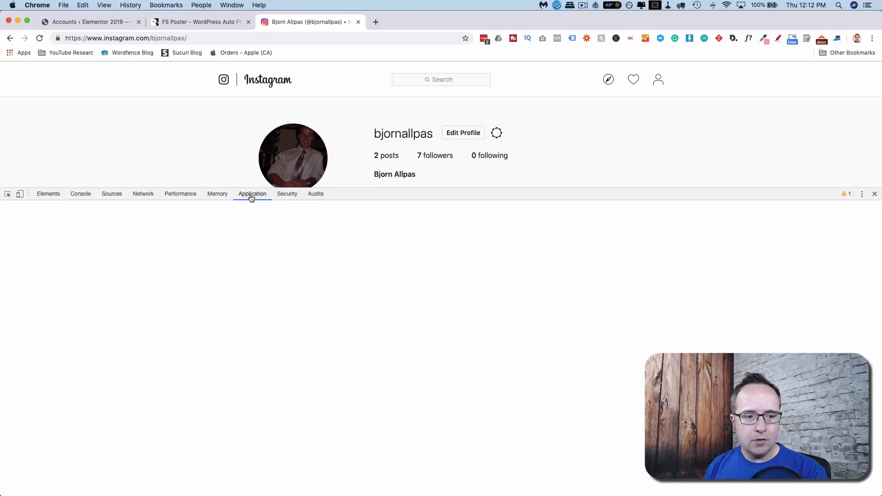
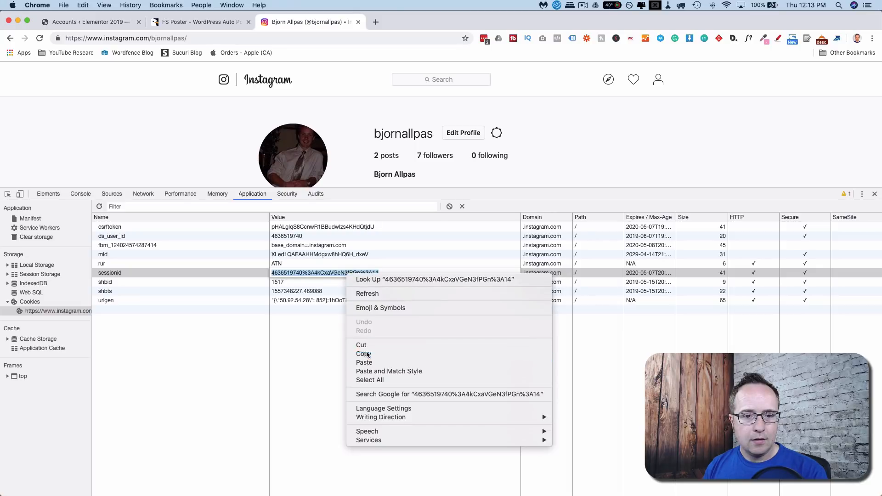
Step: Copy the Instagram sessionid cookie value into FS Poster's dialog and add the account
click(363, 354)
key(super+1)
click(482, 264)
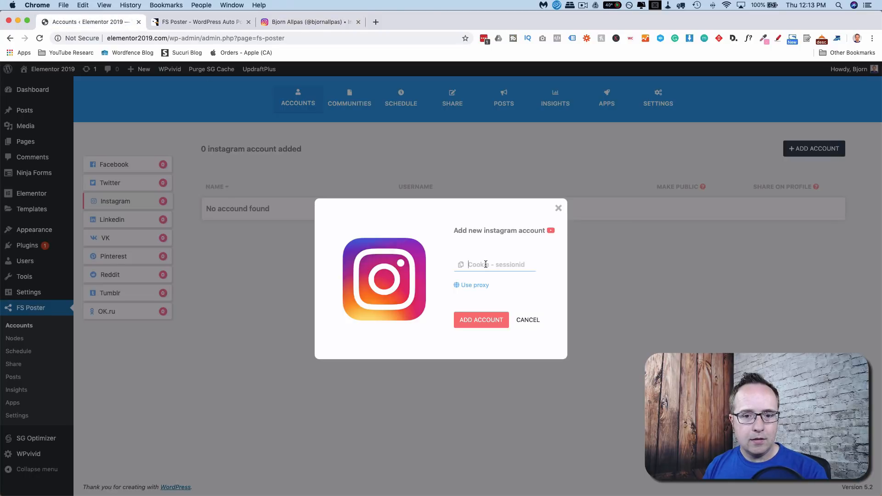
key(super+v)
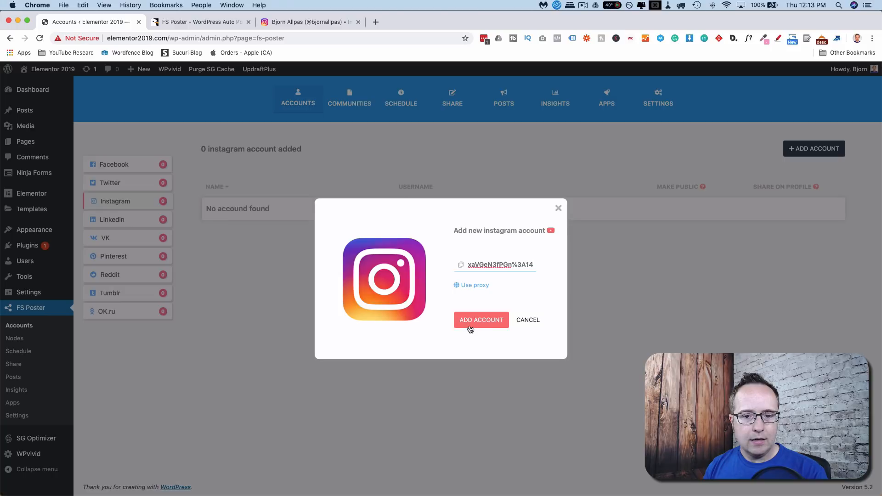
click(477, 320)
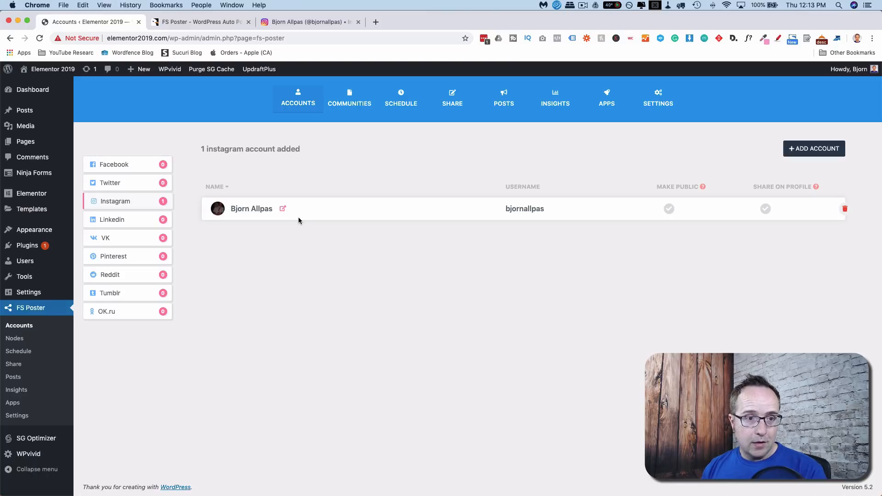
Step: Start a Facebook account with Login & Pass, filling in the login e-mail and password
click(145, 171)
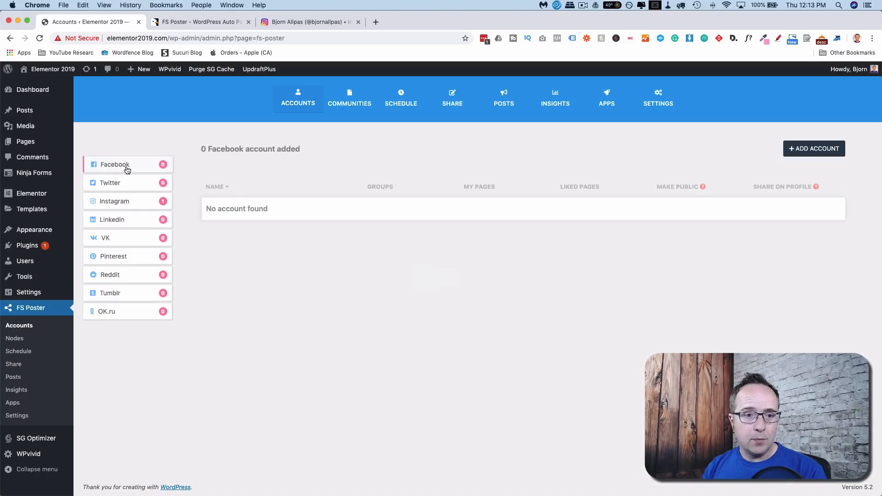
click(813, 149)
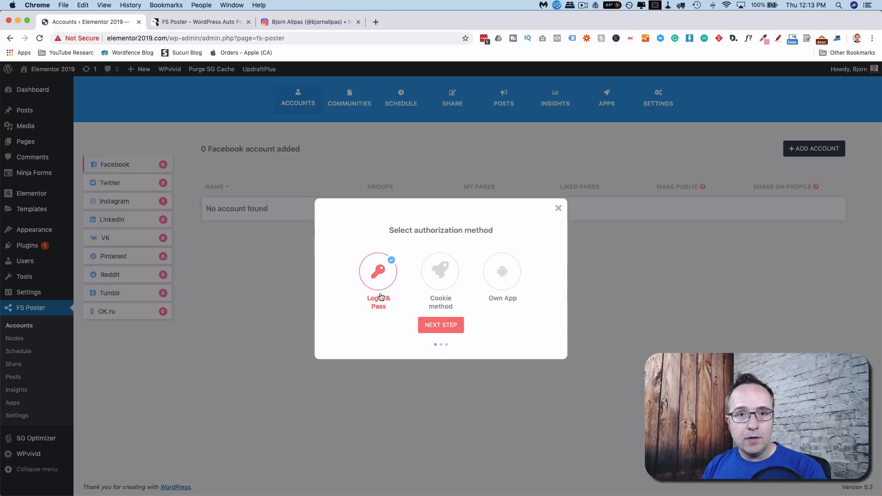
click(445, 325)
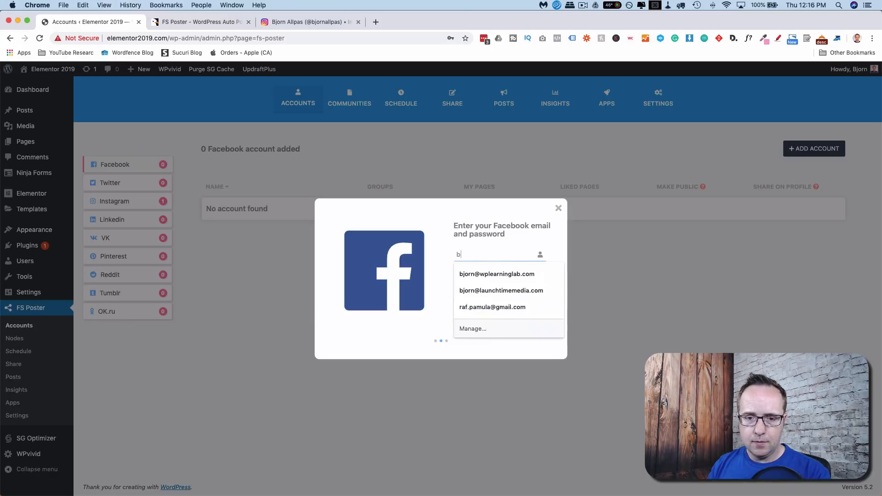
text(b)
click(489, 291)
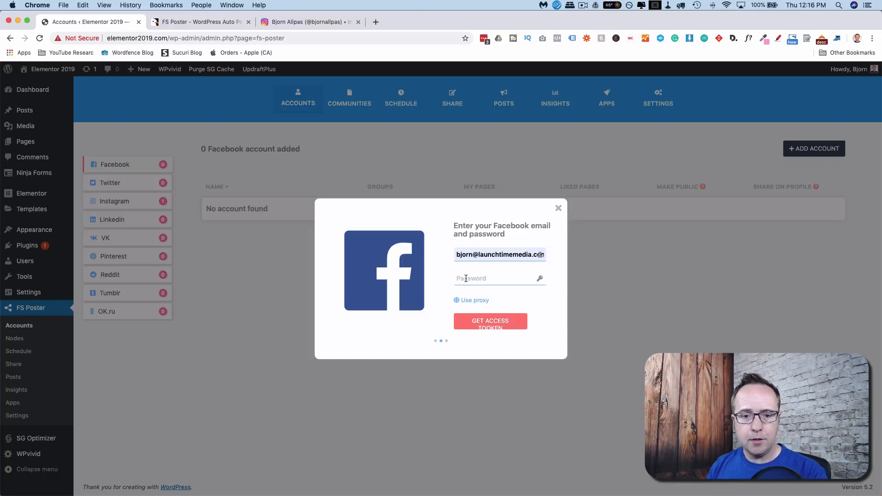
click(466, 279)
key(super+v)
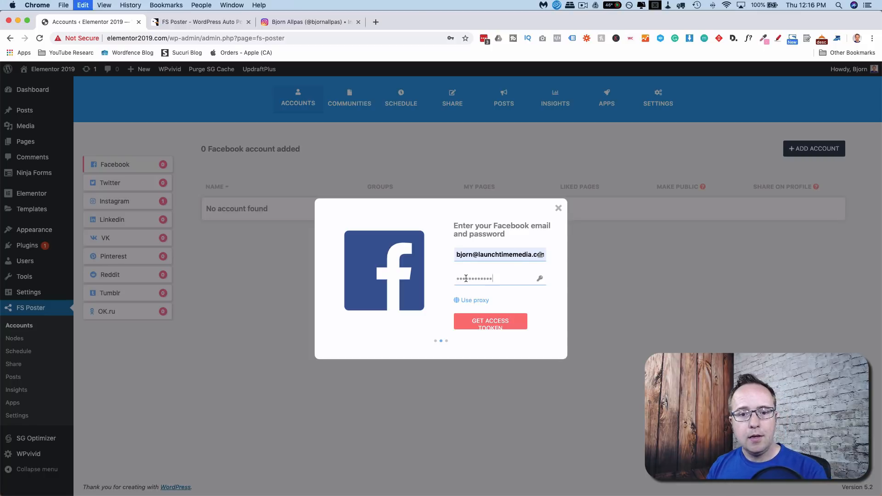
Step: Get the Facebook access token, paste its JSON response into FS Poster, and finish adding the account
click(504, 324)
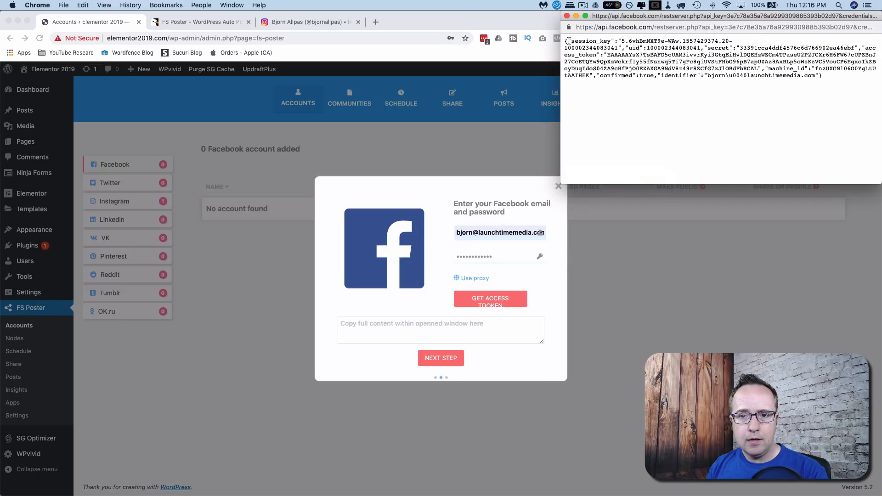
key(super+a)
right_click(591, 52)
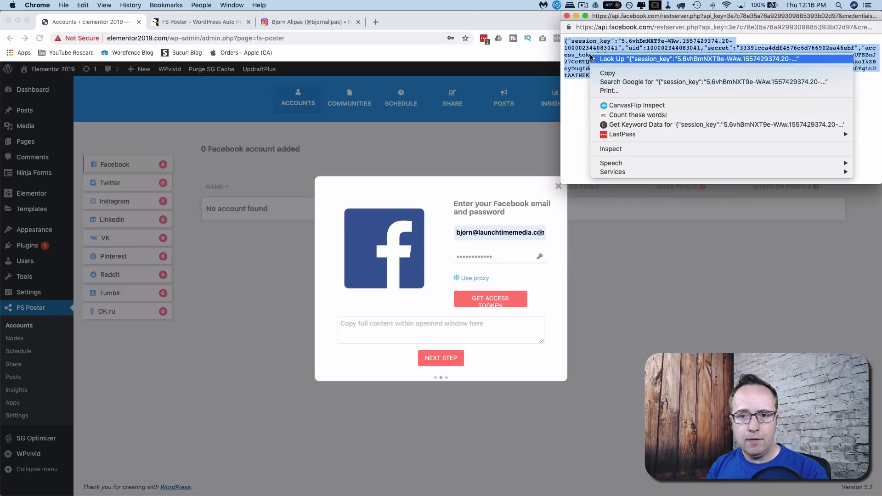
click(607, 74)
click(409, 329)
right_click(397, 334)
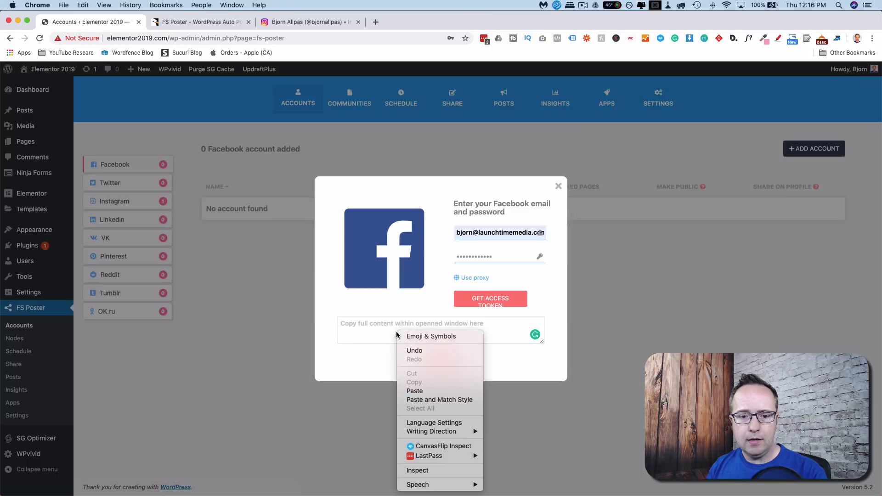
click(415, 390)
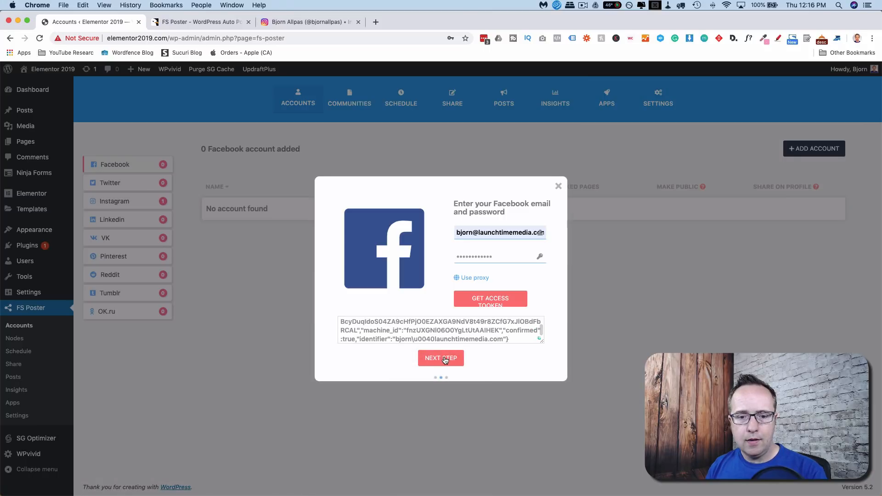
click(444, 359)
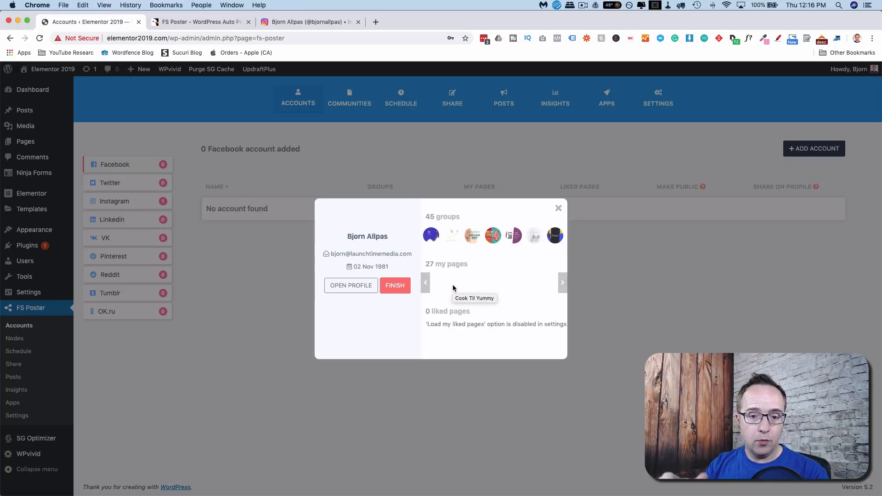
click(394, 293)
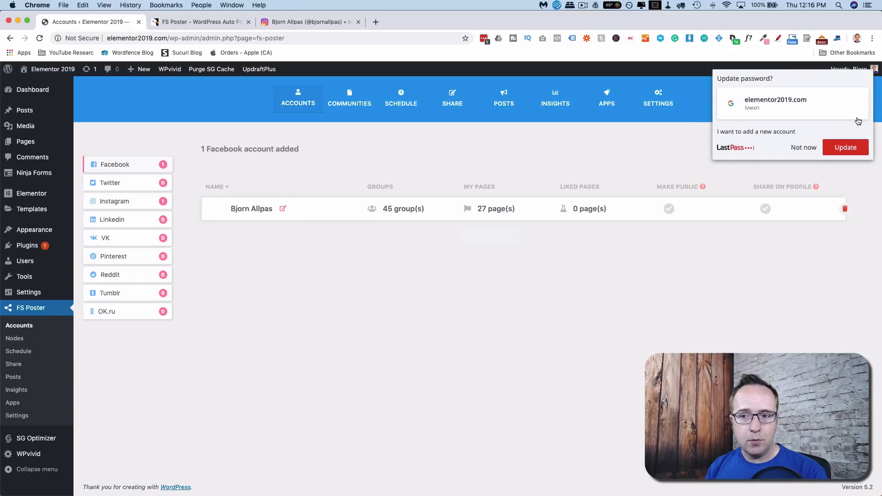
click(803, 147)
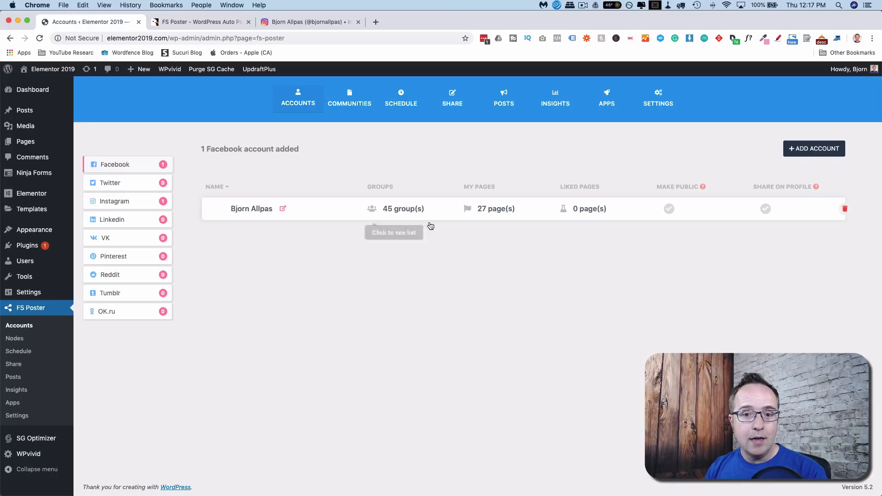
Step: Connect a Twitter account through the FS Poster standard app and authorize it on Twitter
click(126, 188)
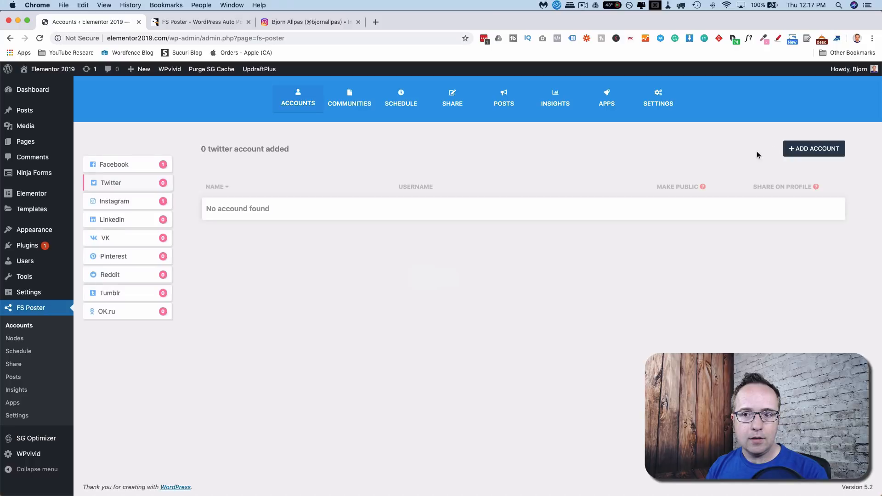
click(806, 149)
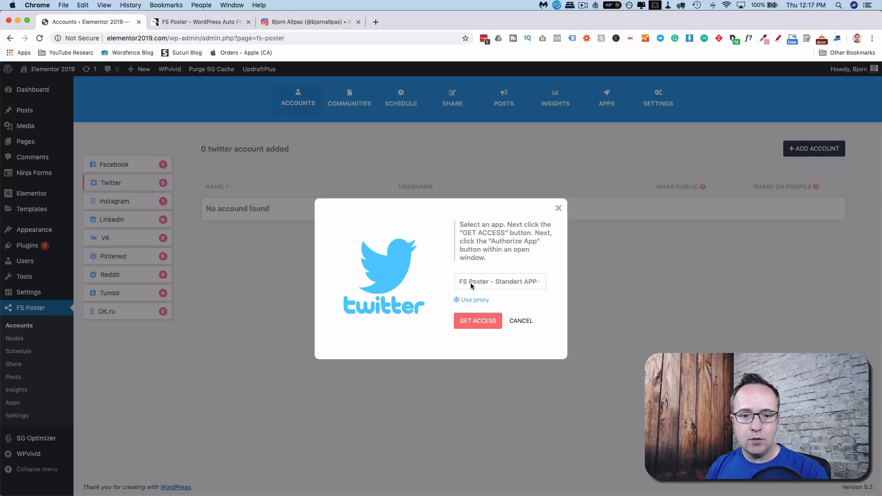
click(532, 285)
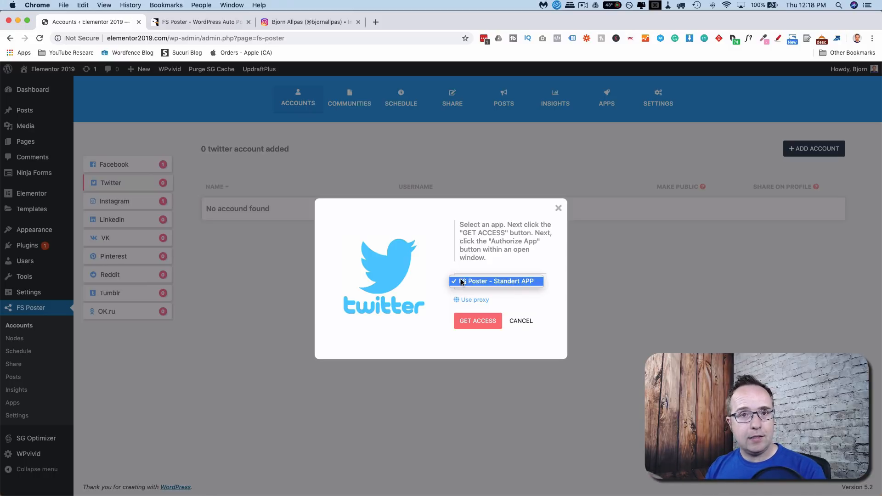
click(486, 295)
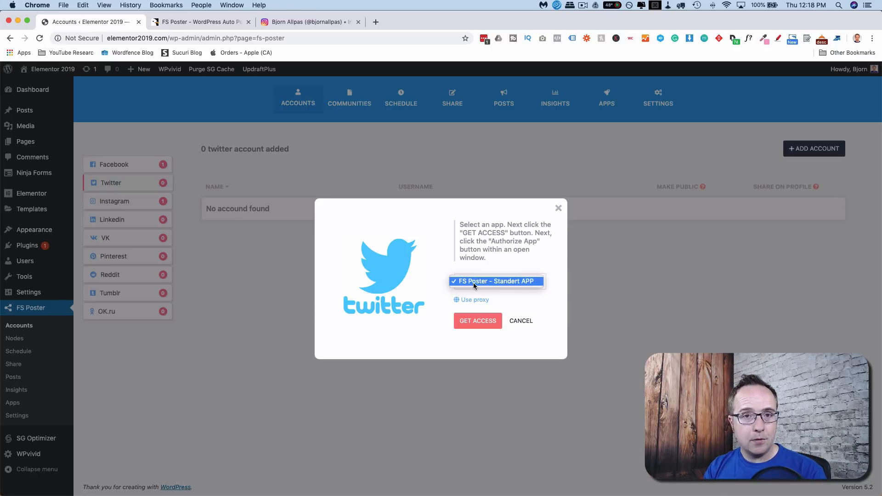
click(473, 282)
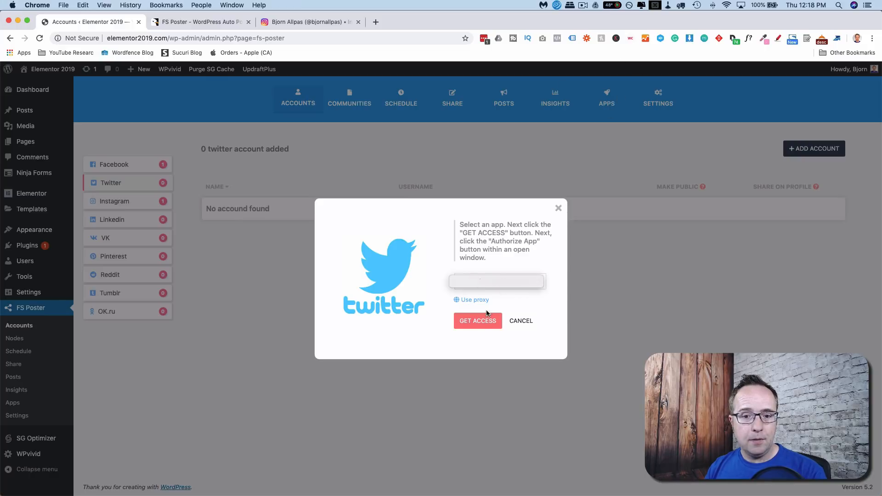
click(474, 324)
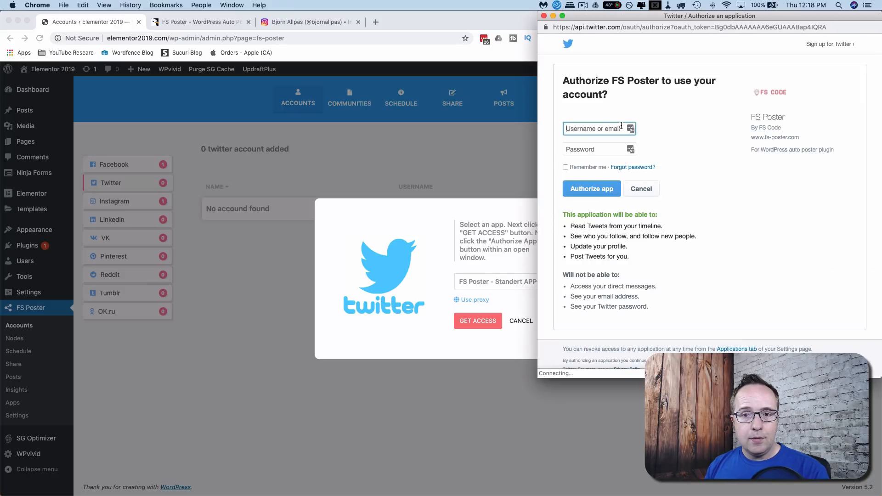
click(581, 193)
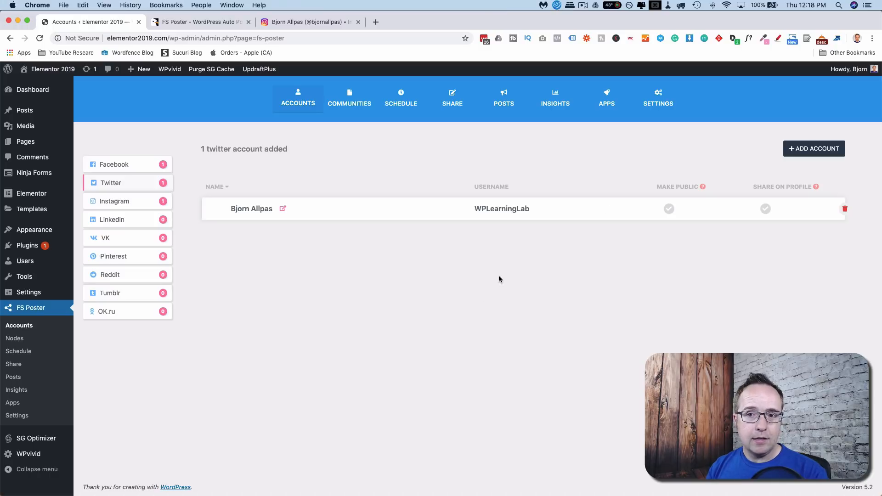
click(659, 100)
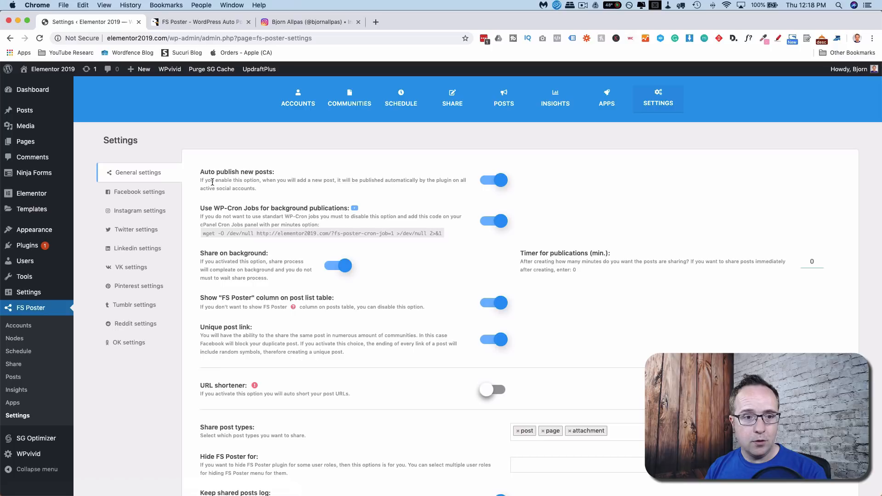
Step: Review the Auto publish new posts and Timer for publications options in General settings
drag(201, 172, 284, 171)
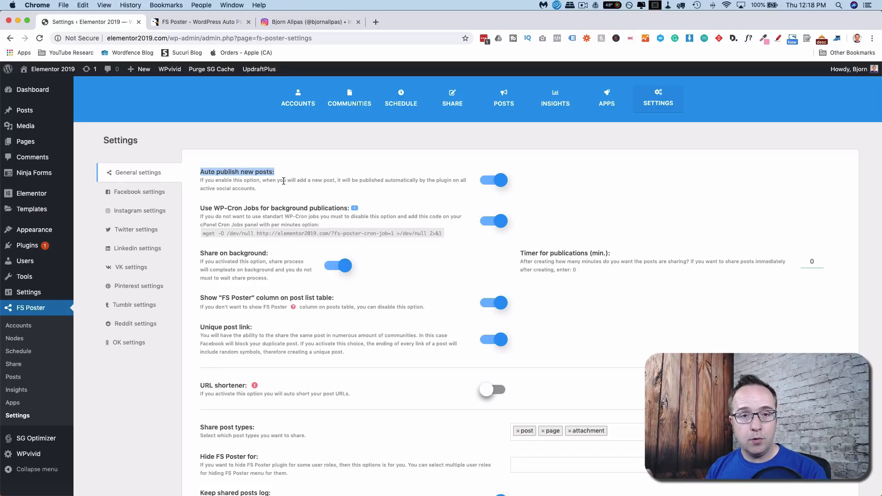
scroll(375, 192, down, 2)
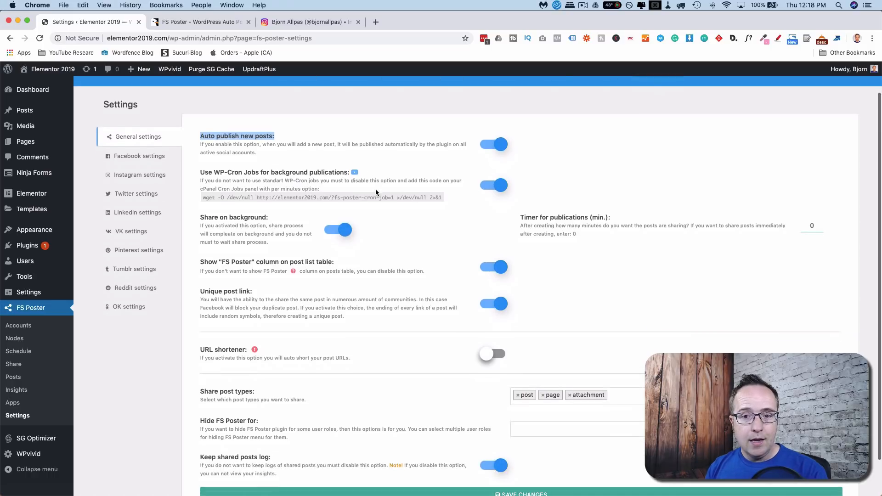
drag(522, 219, 588, 216)
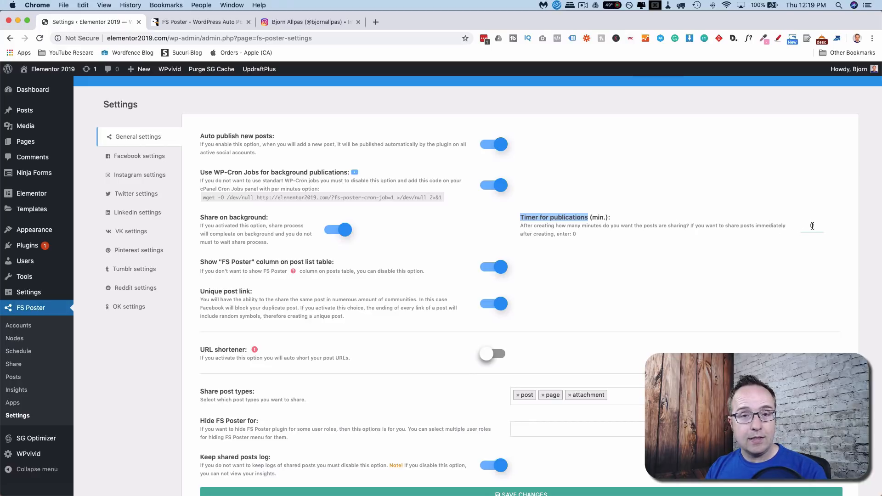
click(139, 156)
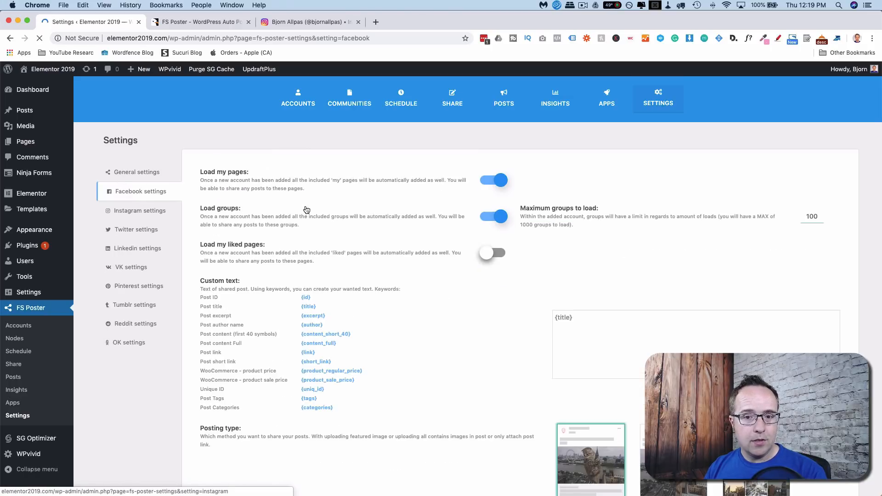
Step: Set Facebook posting to upload the featured image only
scroll(378, 224, down, 4)
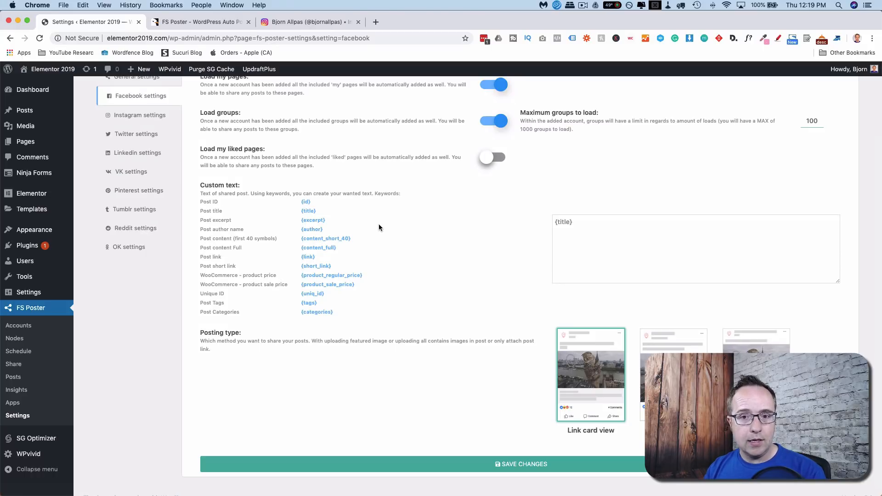
drag(582, 224, 547, 225)
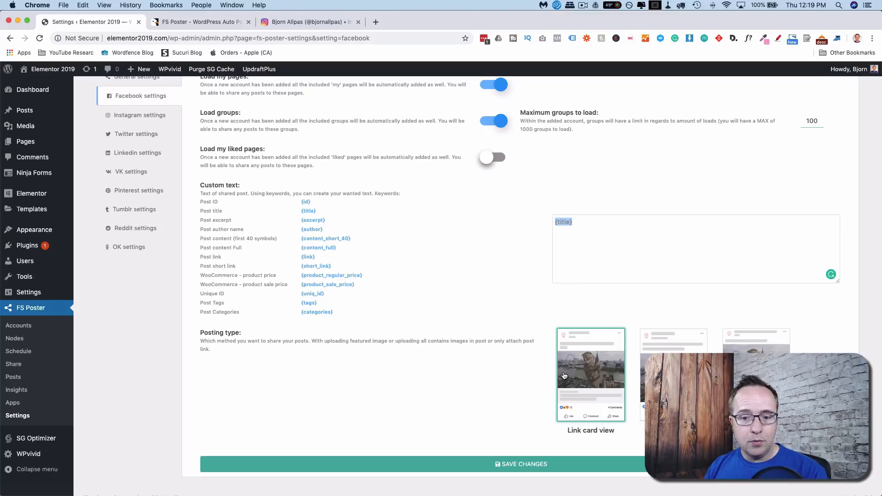
click(646, 373)
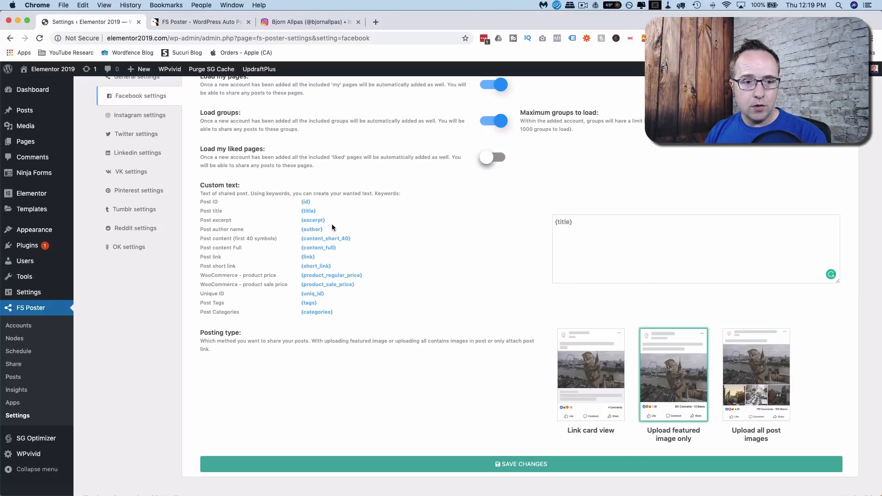
Step: Add {content_short_40} on a new line below {title} in Facebook's custom text and save
drag(356, 237, 297, 239)
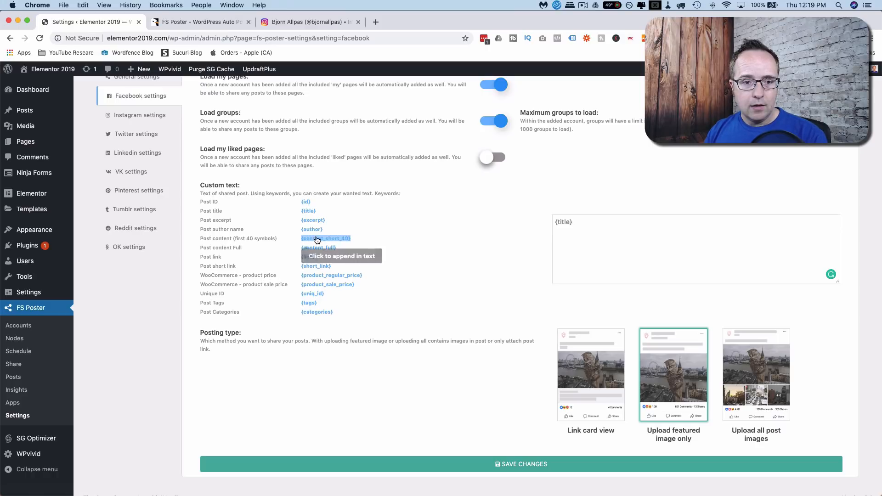
right_click(316, 237)
click(334, 256)
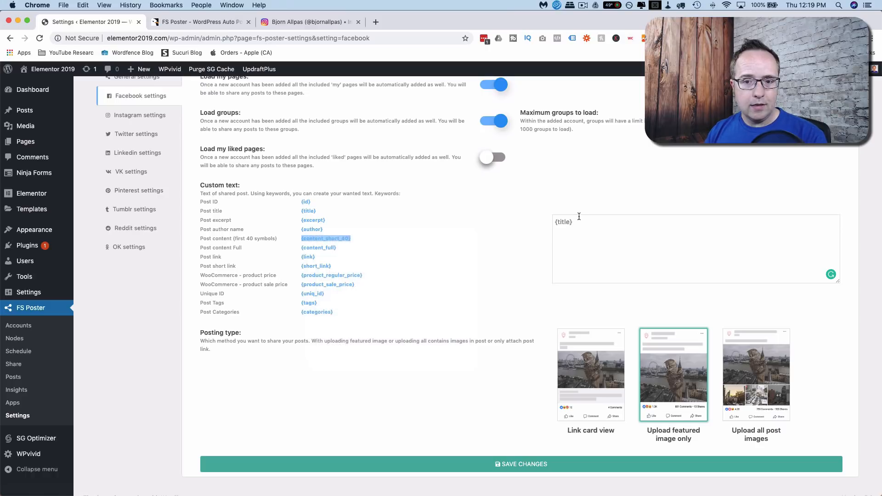
click(586, 230)
key(Return)
key(Return)
key(Return)
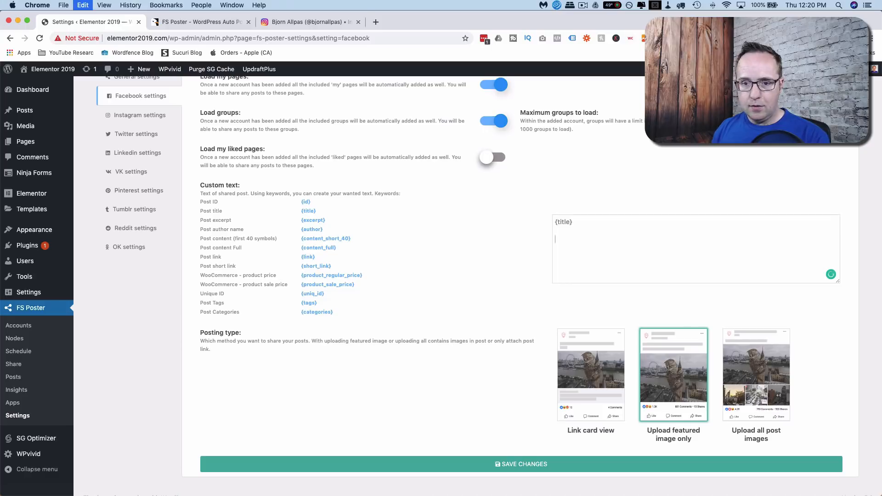
key(super+v)
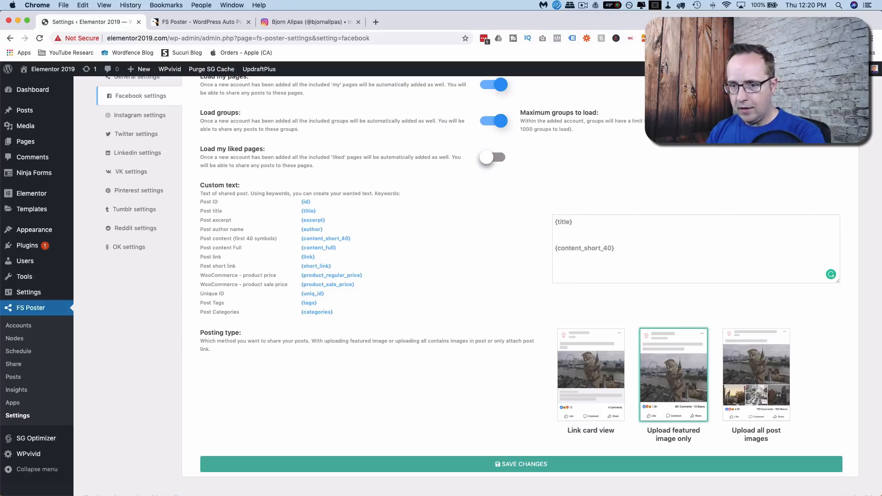
key(BackSpace)
drag(555, 240, 636, 238)
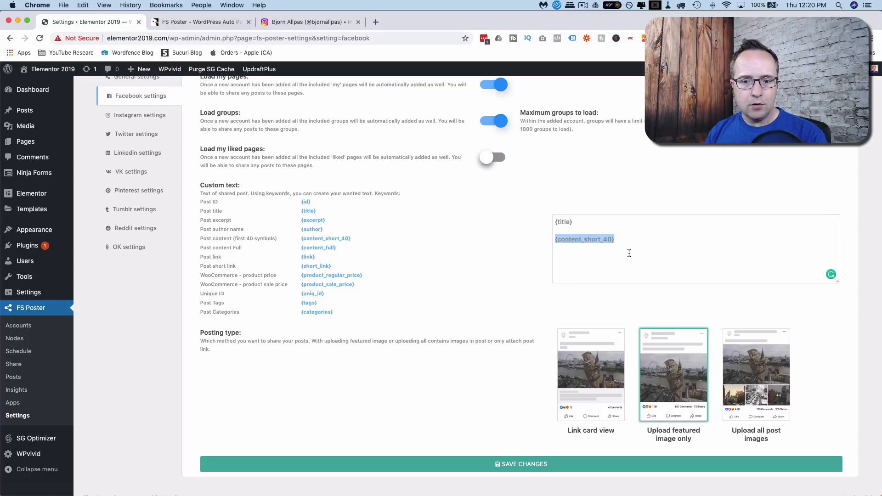
click(628, 253)
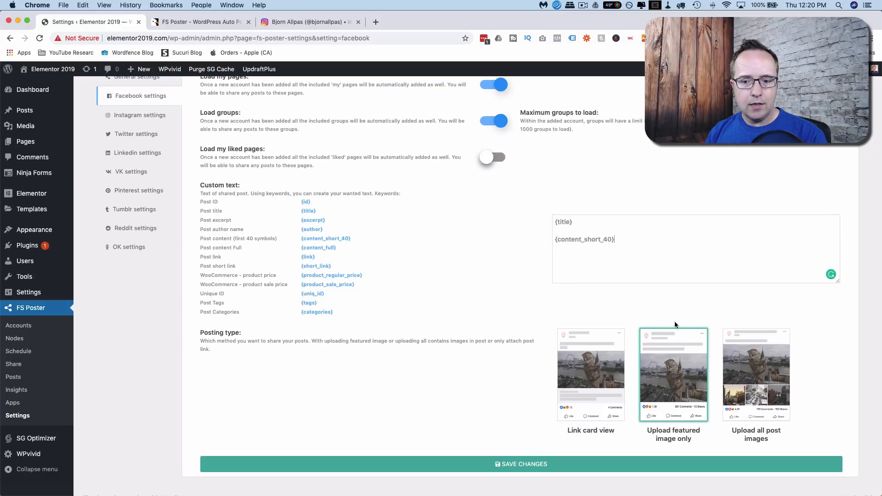
click(489, 471)
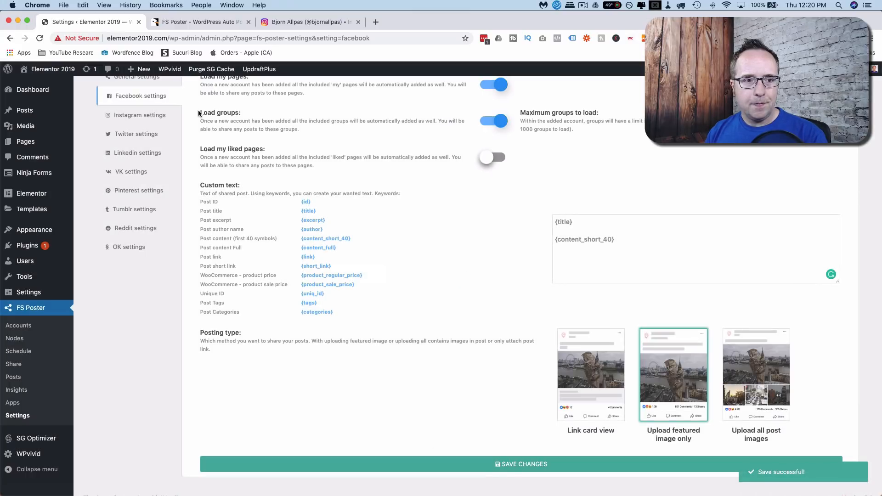
click(145, 115)
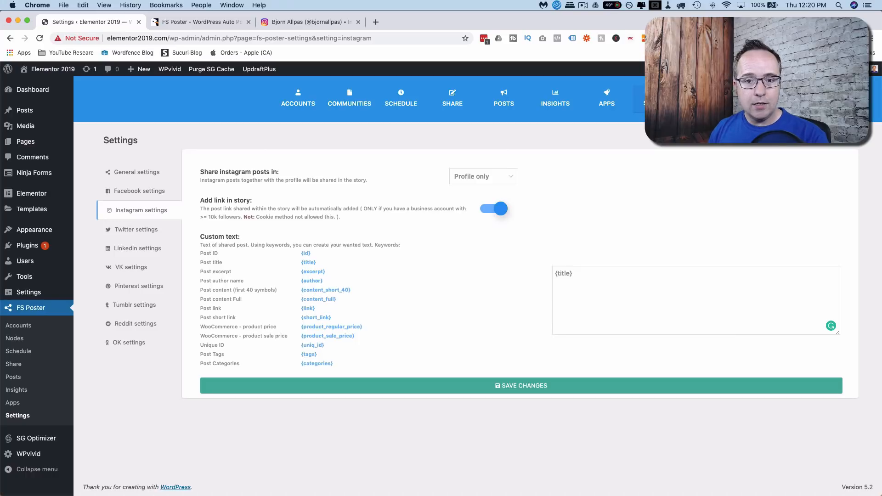
Step: Add {excerpt} to the Instagram custom text and save the Instagram settings
key(super+v)
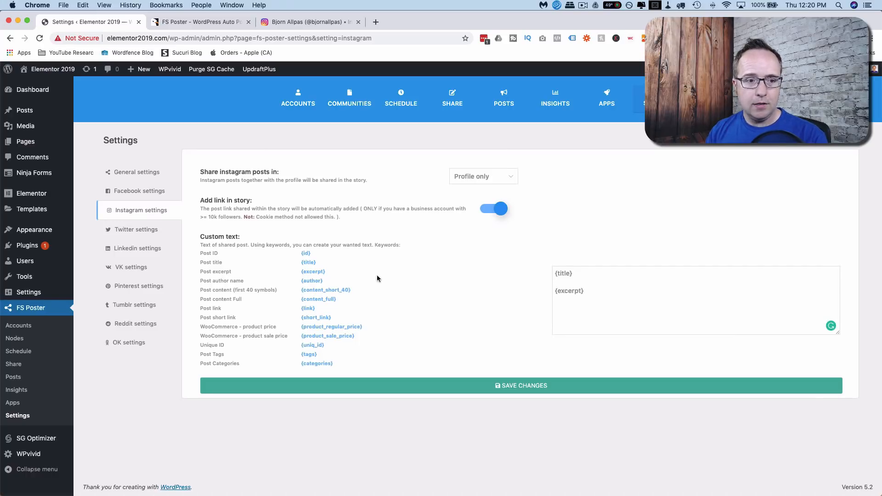
click(352, 389)
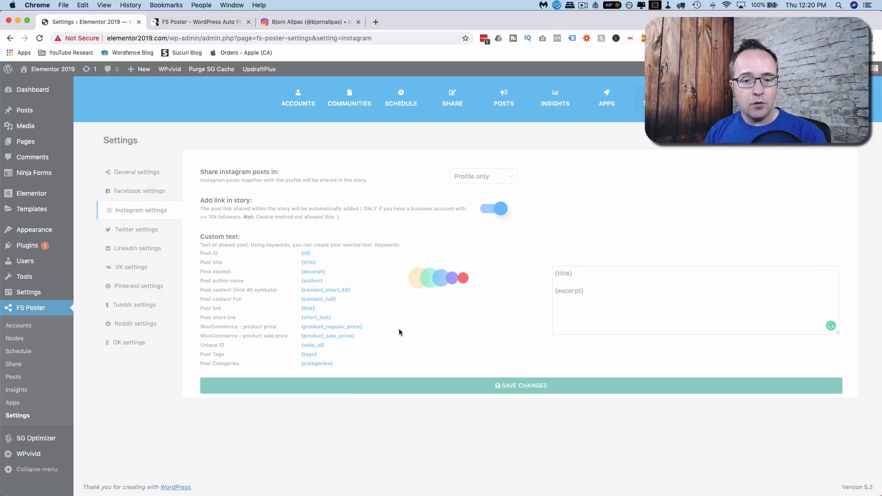
click(148, 231)
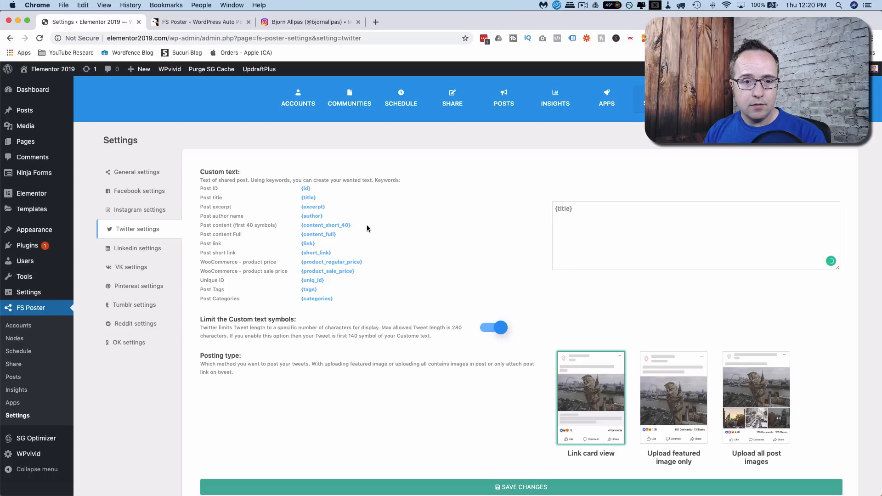
Step: Add {content_short_40} below {title} in Twitter's custom text, choose featured image only, and save
drag(363, 226, 300, 226)
key(super+c)
click(596, 215)
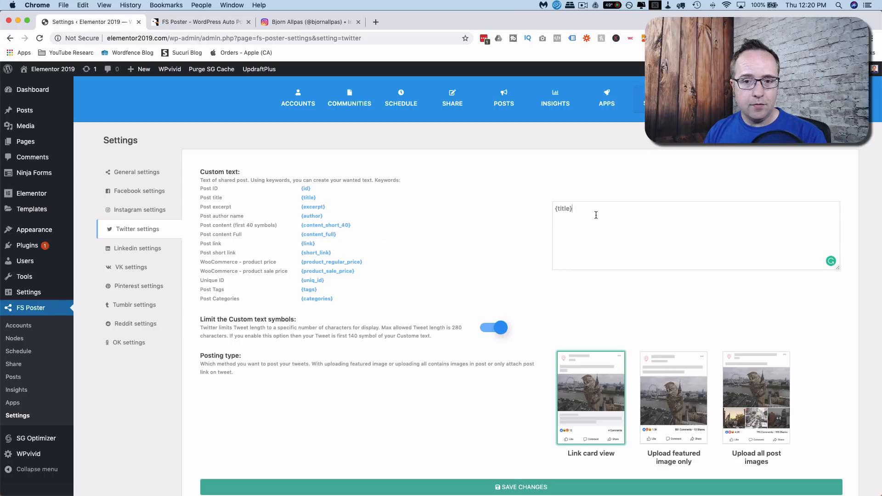
key(Return)
key(super+v)
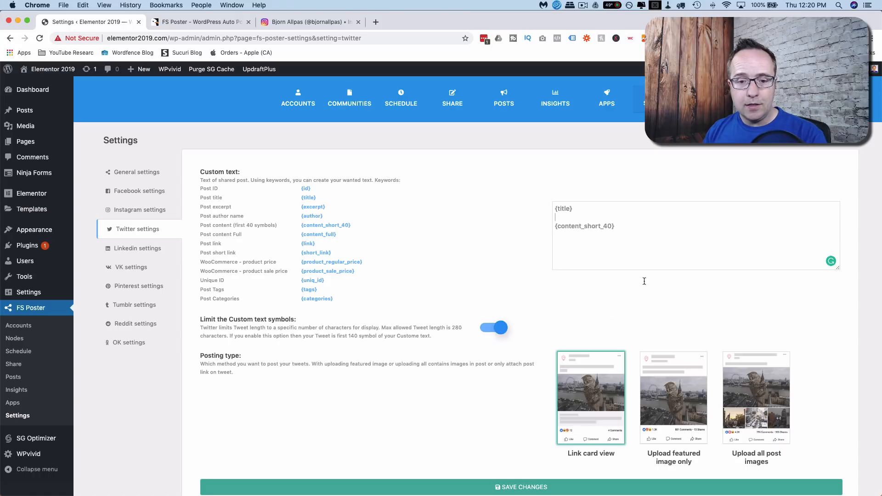
click(683, 416)
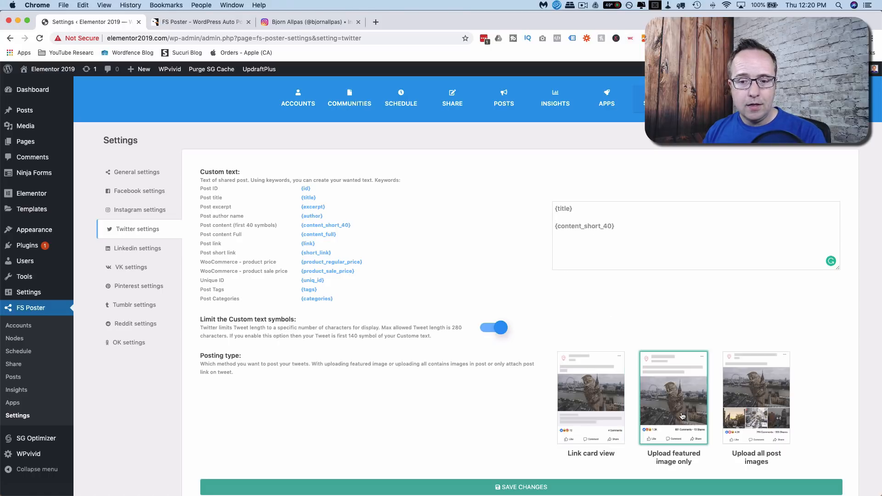
scroll(502, 467, down, 1)
click(504, 469)
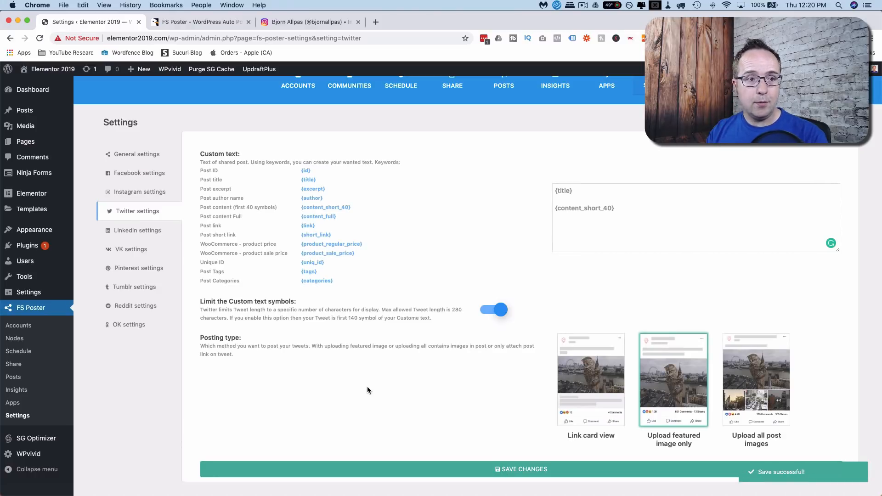
Step: Open The Famous Guitar Monkey post for editing from the All Posts list
click(42, 109)
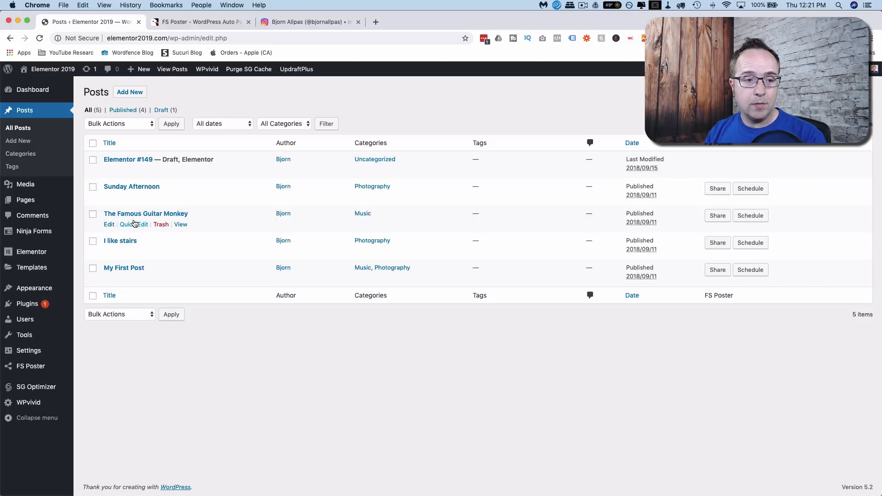
click(108, 225)
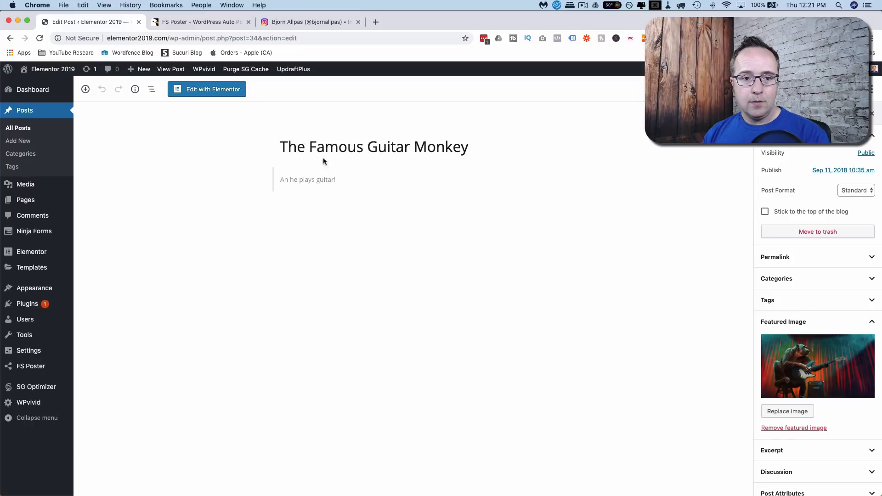
Step: Scroll the post's Document sidebar down to the FS Poster sharing panel
drag(339, 178, 282, 180)
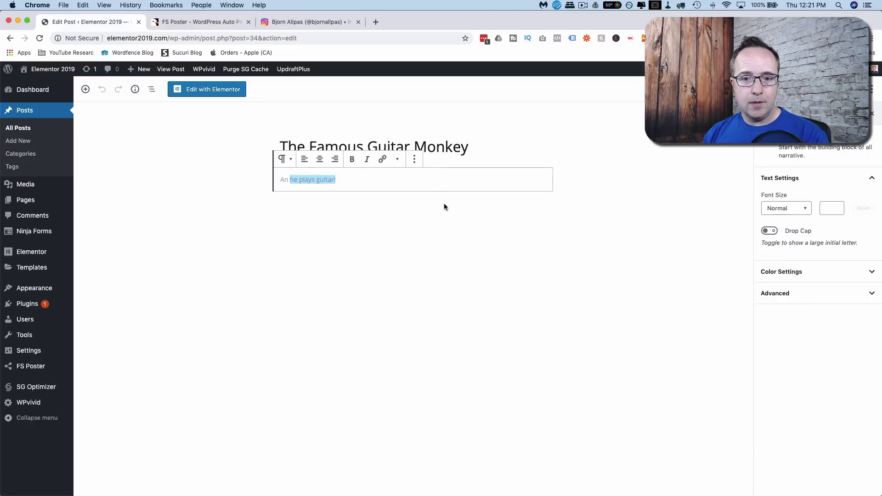
click(677, 205)
scroll(786, 299, down, 5)
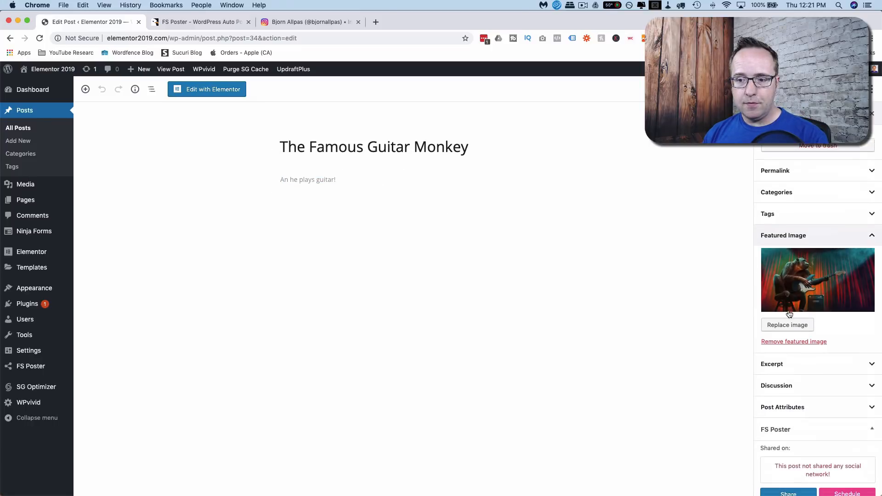
scroll(799, 282, down, 2)
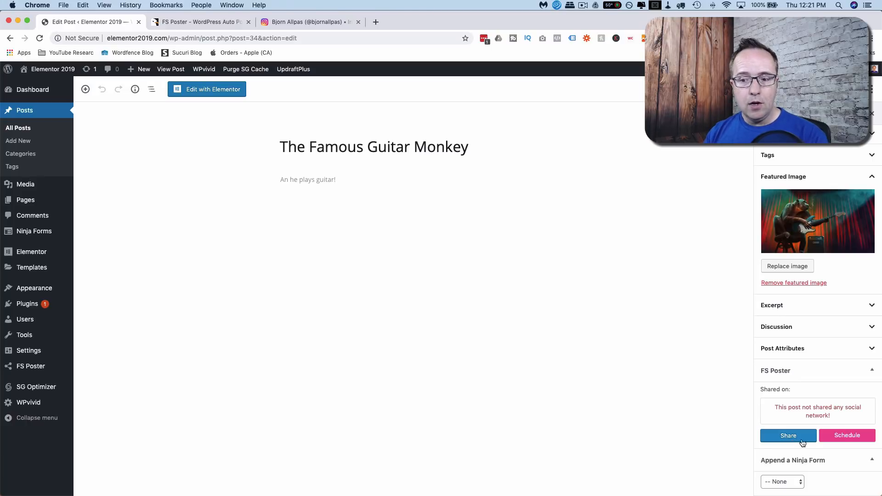
Step: Start FS Poster scheduling and review the Facebook, Instagram, Twitter and Linkedin custom messages
click(845, 435)
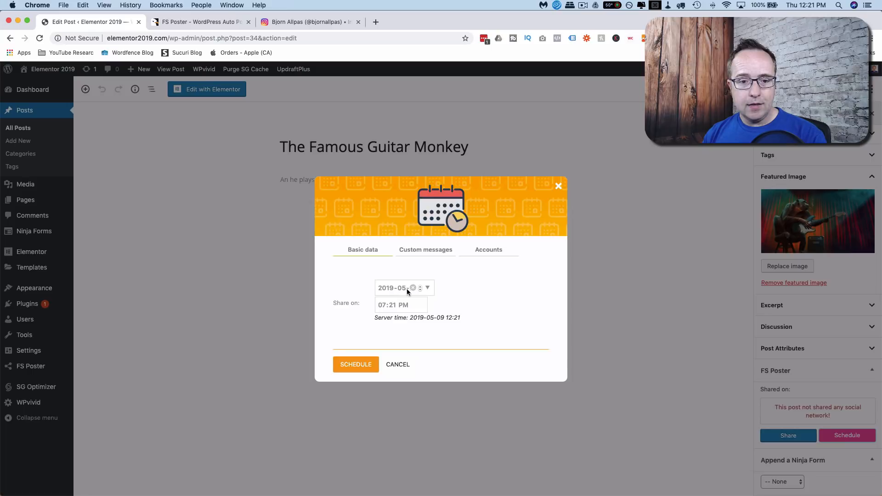
click(424, 251)
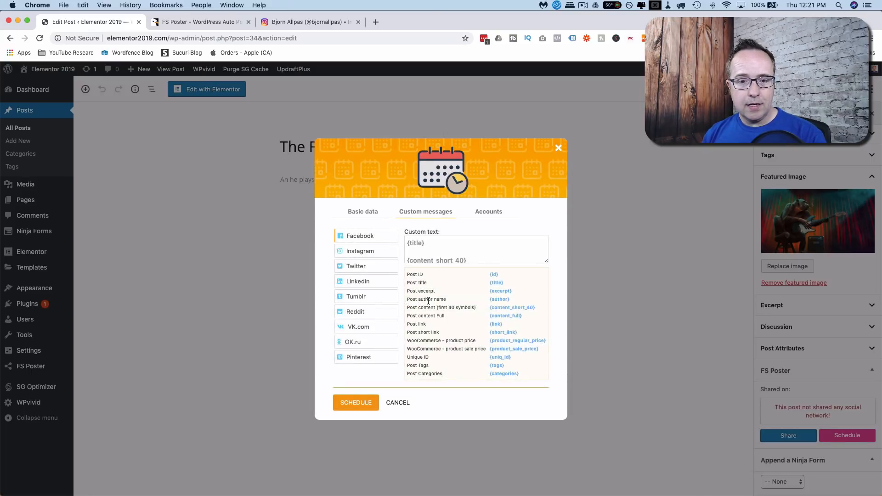
click(364, 254)
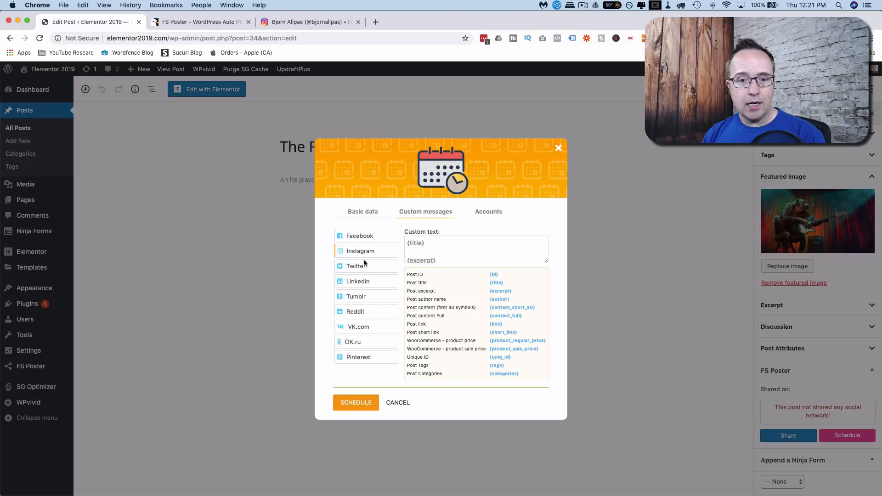
click(364, 265)
click(366, 280)
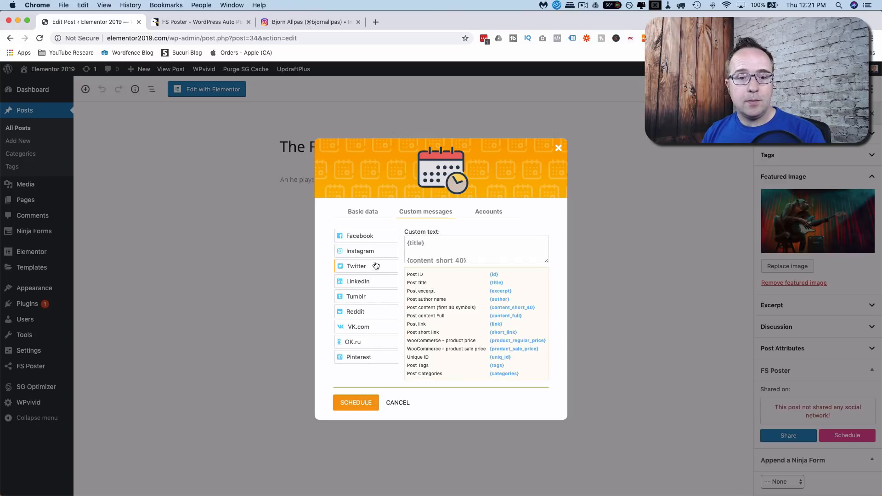
click(370, 254)
click(374, 237)
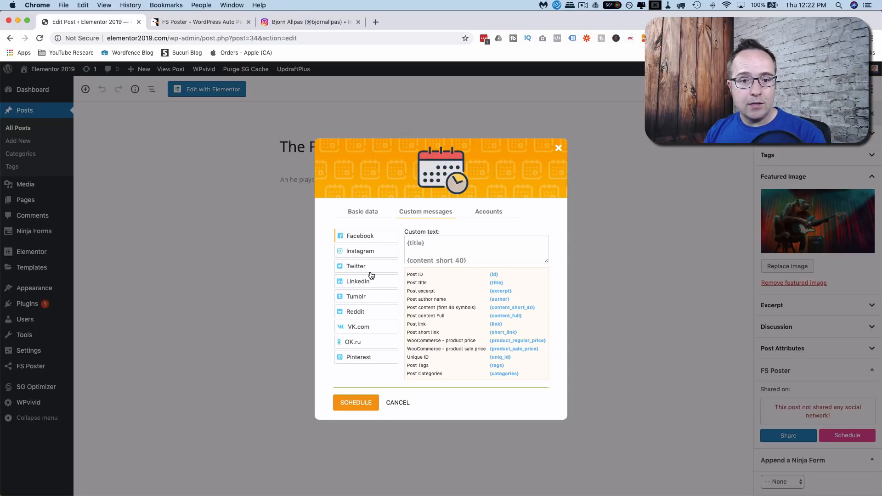
click(491, 217)
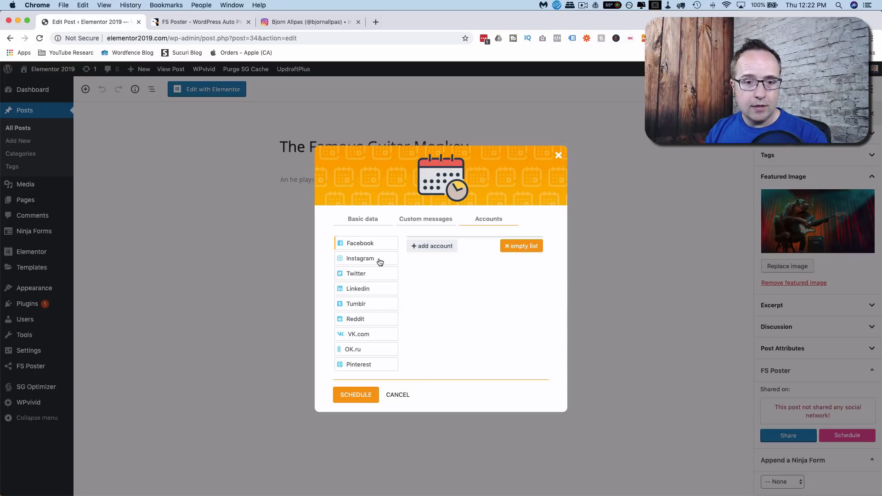
Step: Add the 'wp learning lab' Facebook page to the schedule's accounts, then close the dialog
click(420, 248)
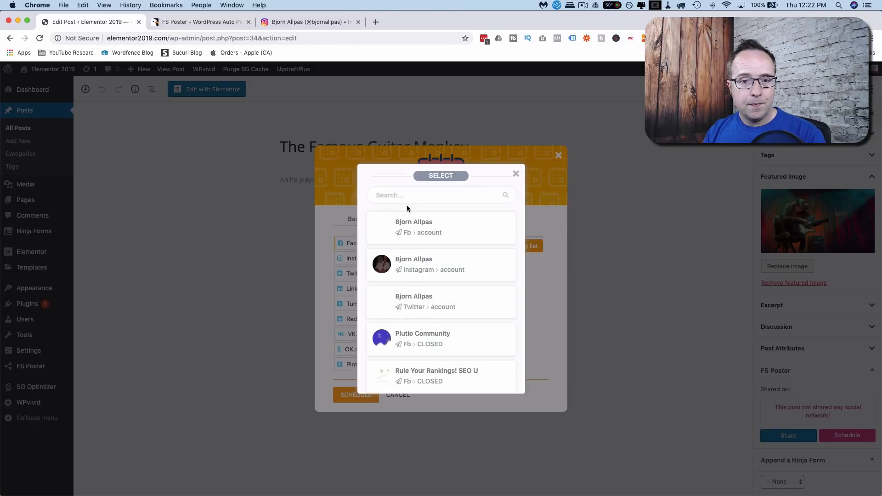
text(w)
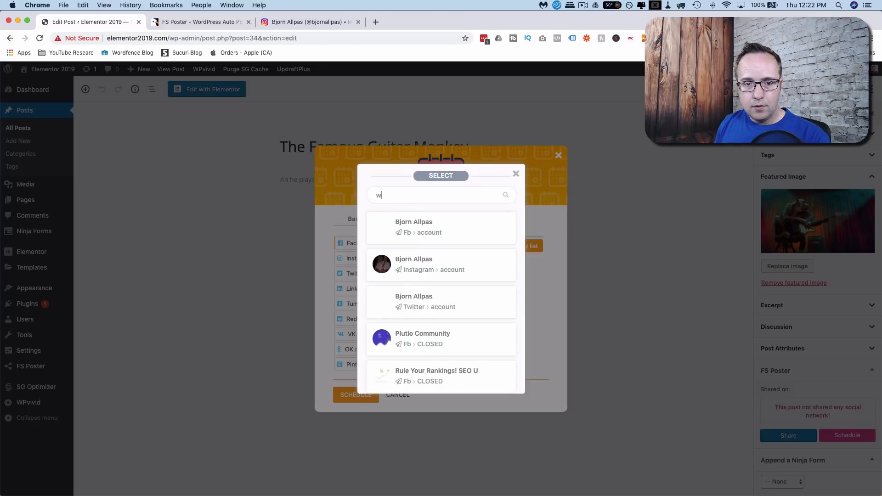
text(p learning lab)
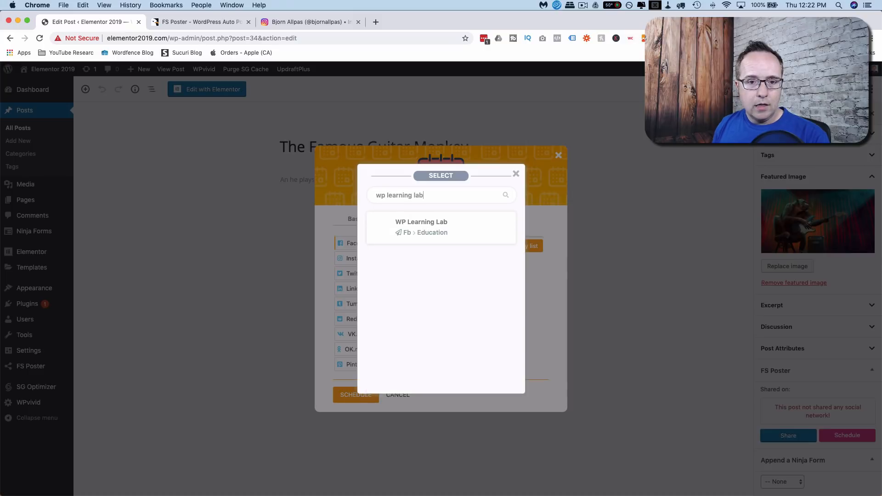
click(445, 227)
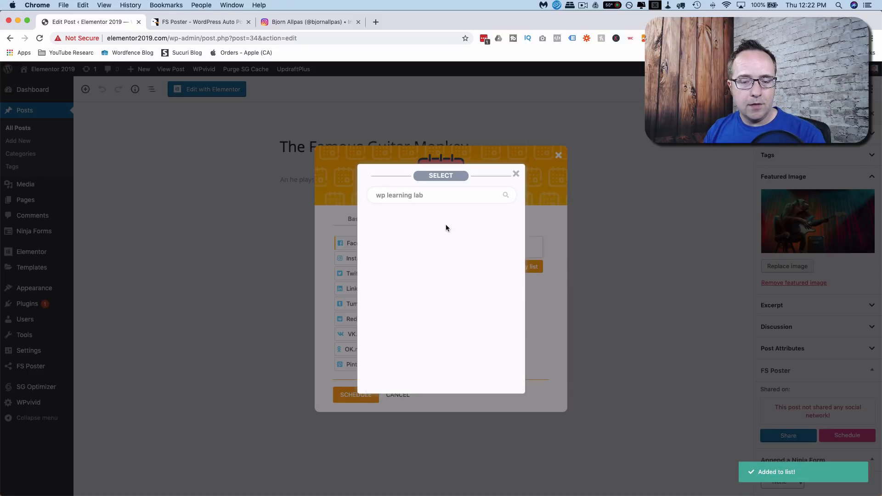
click(515, 175)
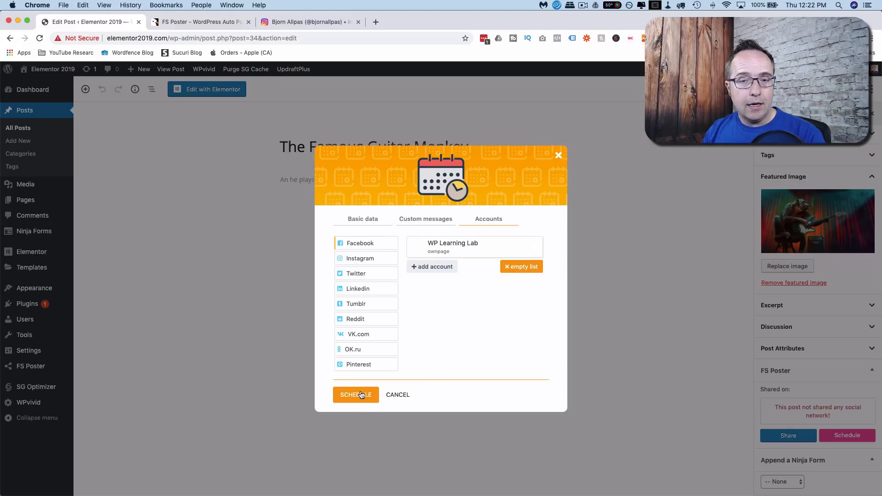
click(559, 156)
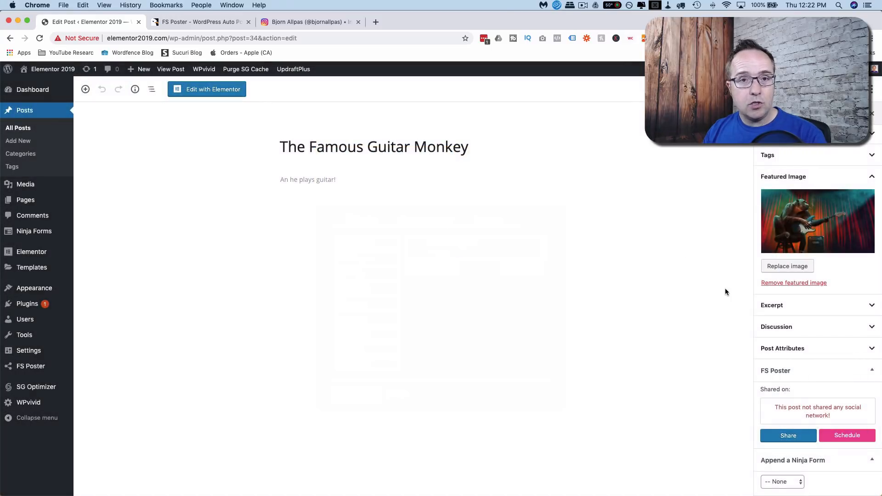
Step: Add the WP Learning Lab page to the post's FS Poster share list
click(789, 439)
click(387, 261)
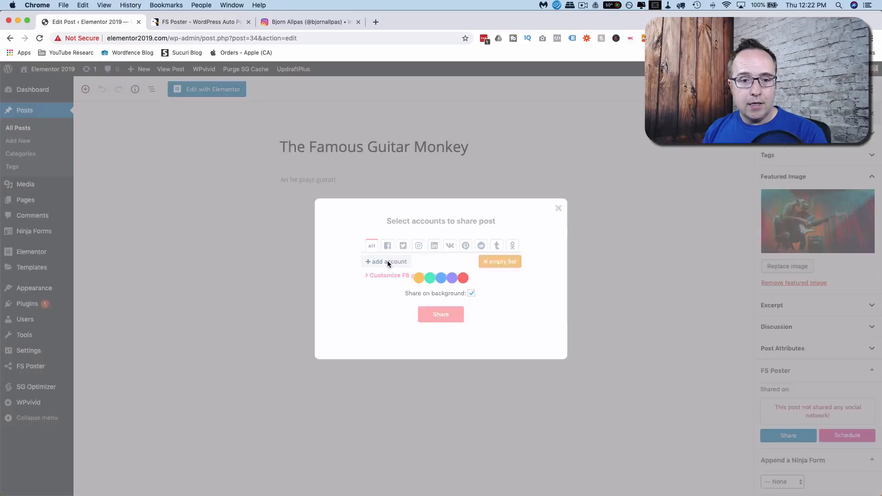
text(wp learn)
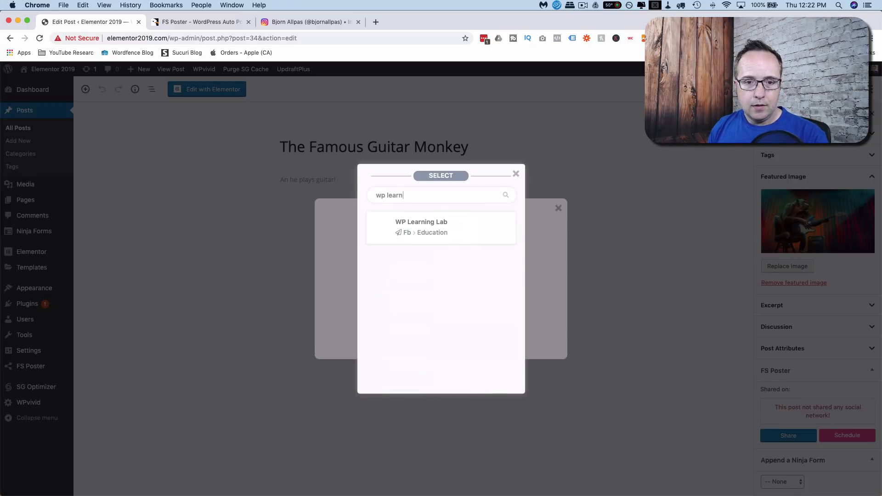
click(423, 224)
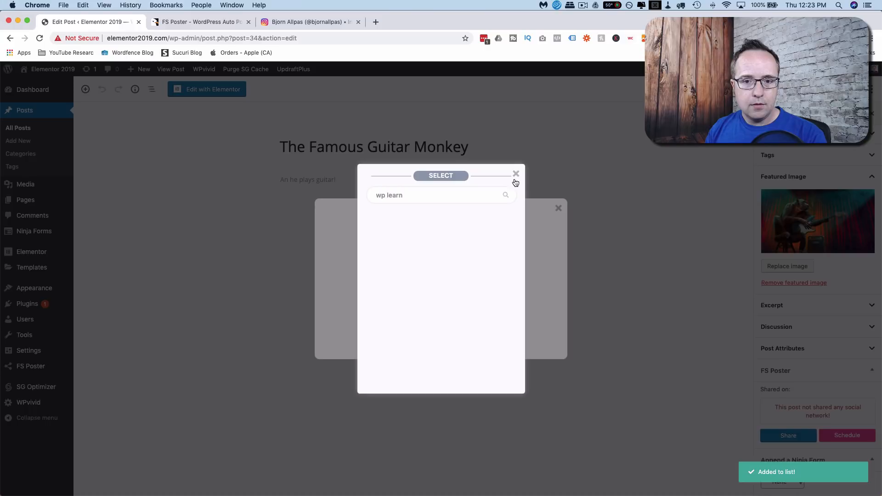
click(515, 179)
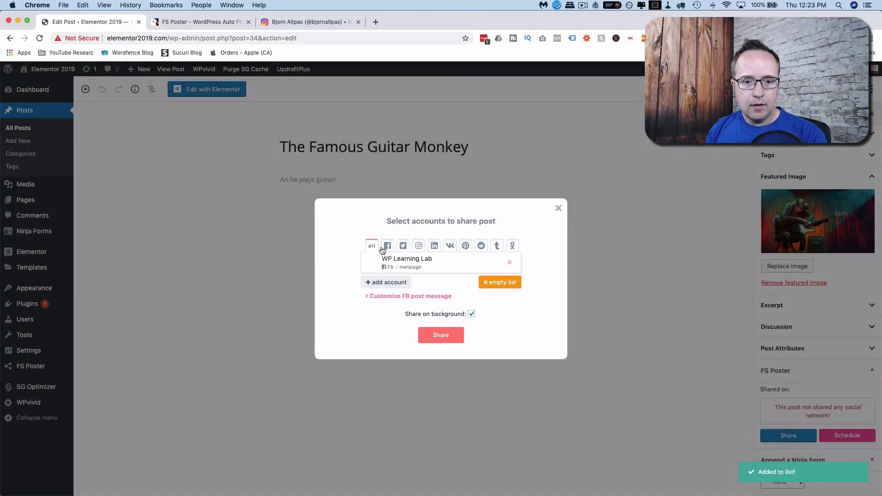
Step: Add the Twitter account as the third share target, then start a blank browser tab
click(394, 283)
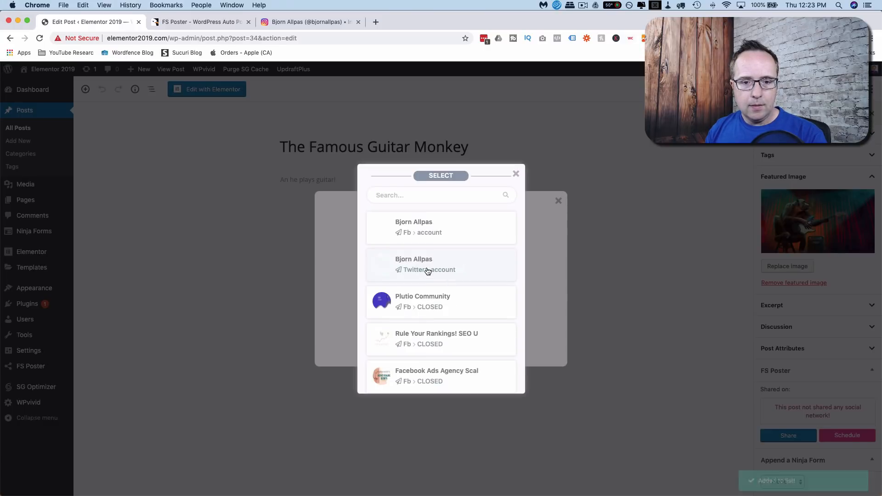
click(485, 267)
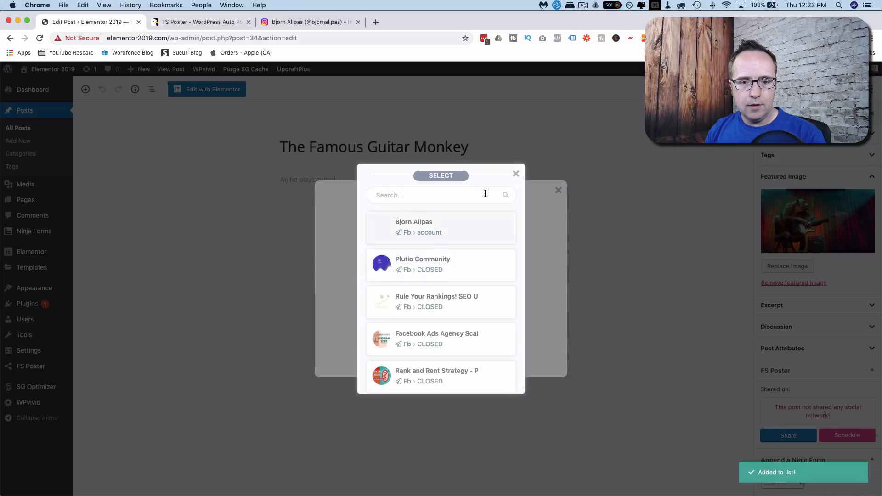
click(516, 174)
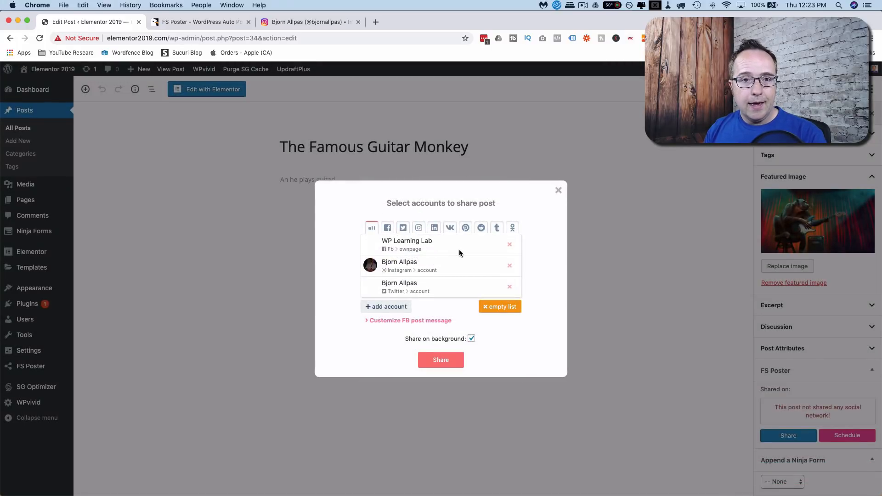
click(376, 22)
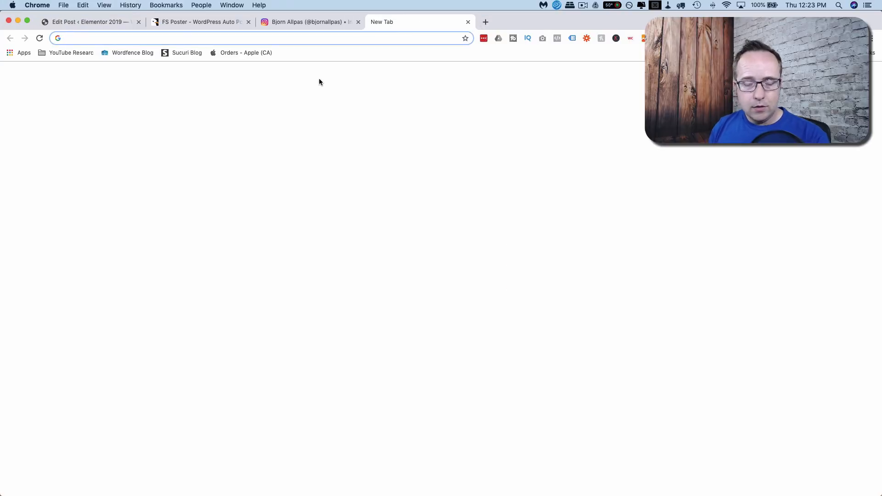
Step: Load the WP Learning Lab Facebook page and Twitter profile in separate tabs
text(facebook.com/wplearninglab)
key(Return)
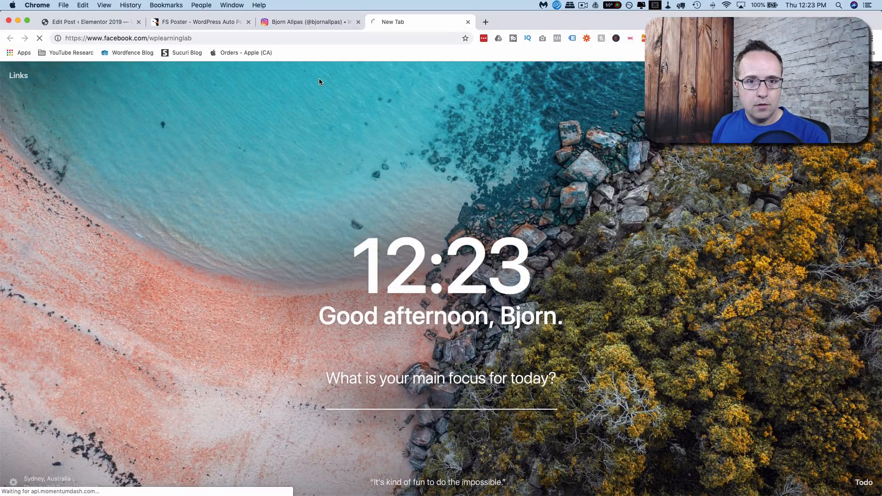
key(super+t)
text(twit)
key(Return)
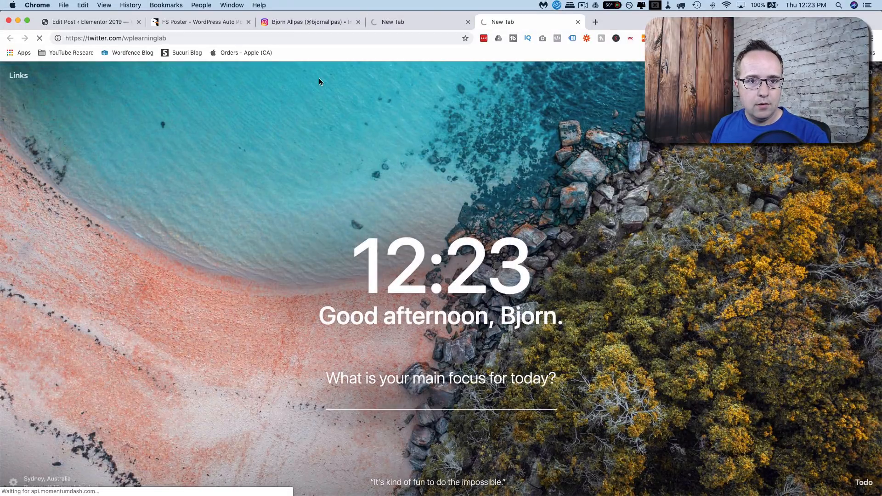
Step: Close the developer tools on the Instagram profile and reload it
click(329, 23)
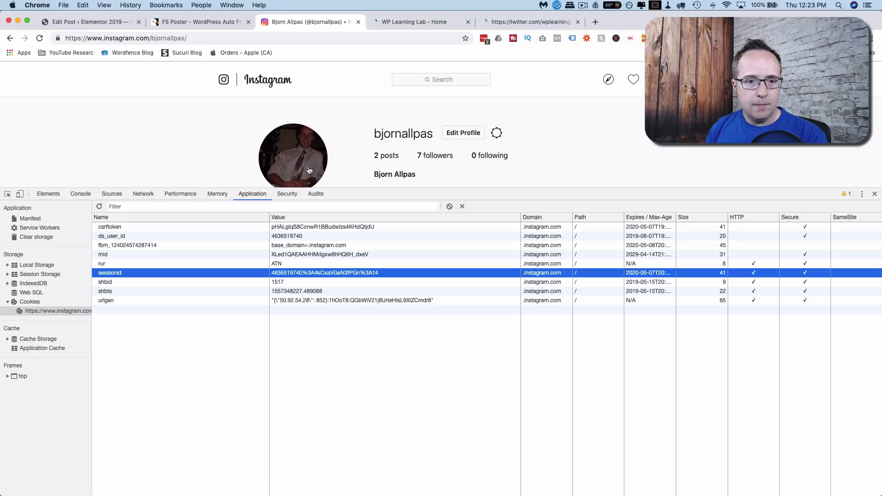
click(875, 194)
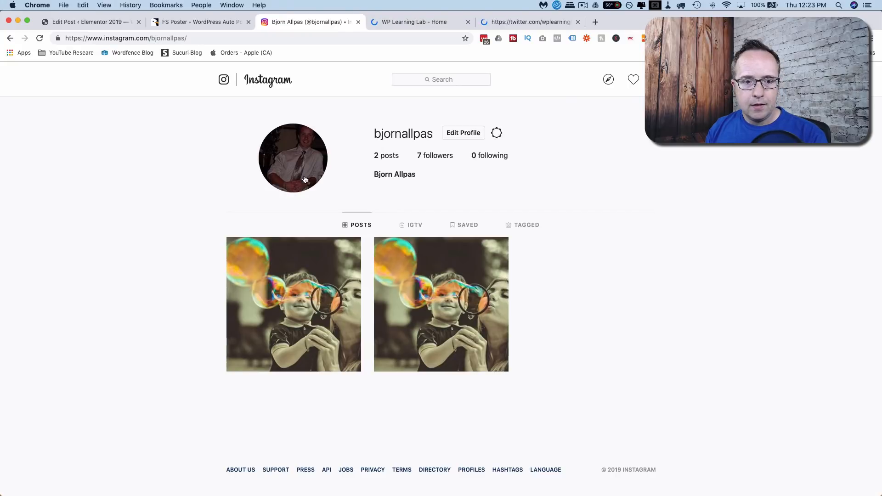
click(40, 39)
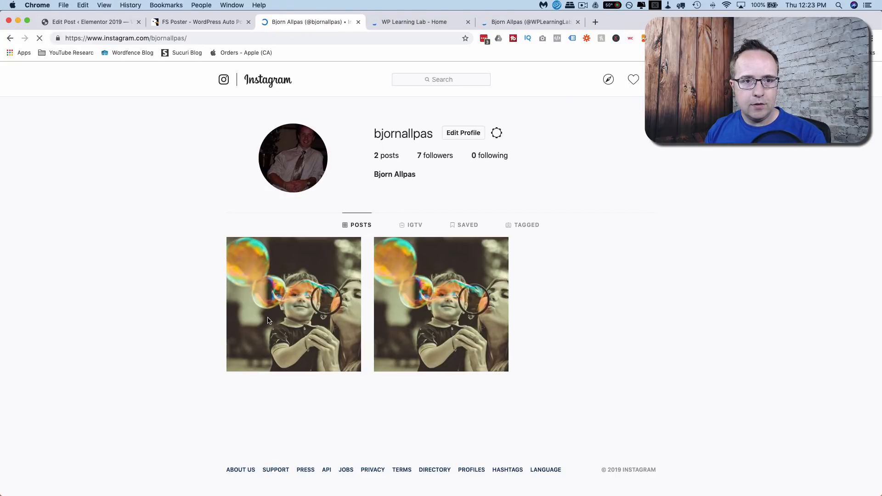
Step: Scroll through the WP Learning Lab Twitter feed
click(423, 24)
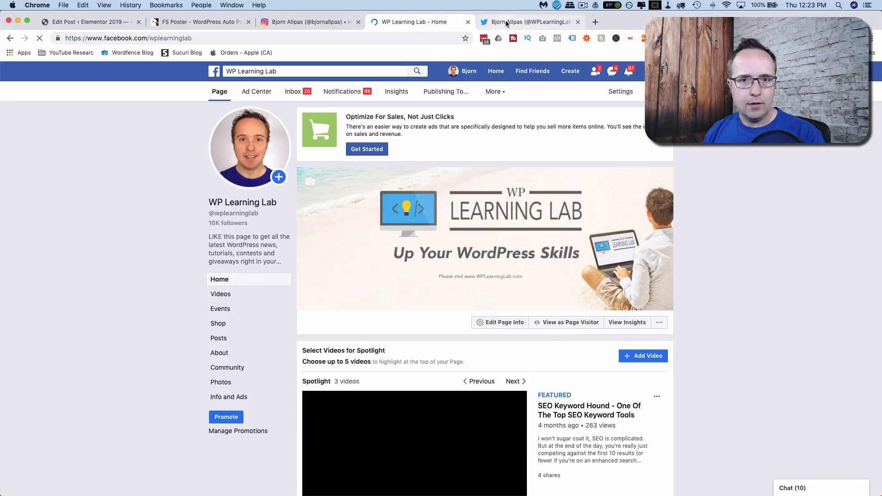
click(507, 24)
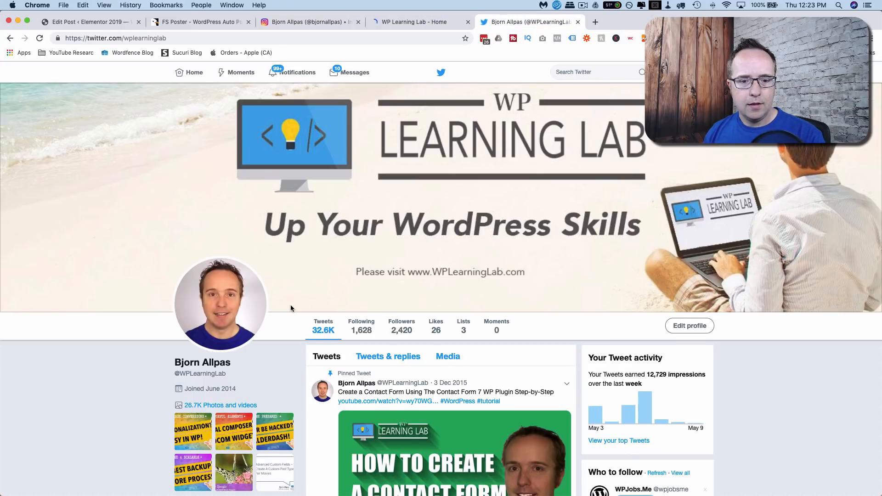
scroll(291, 308, down, 10)
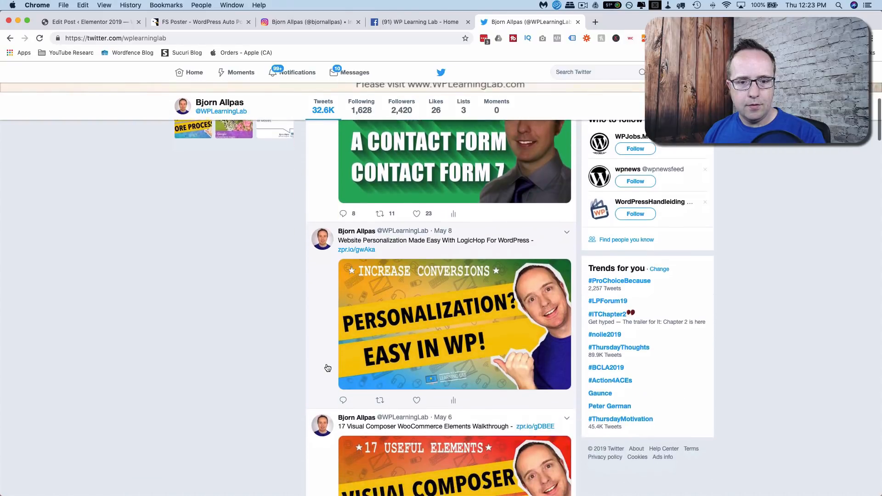
scroll(328, 367, down, 1)
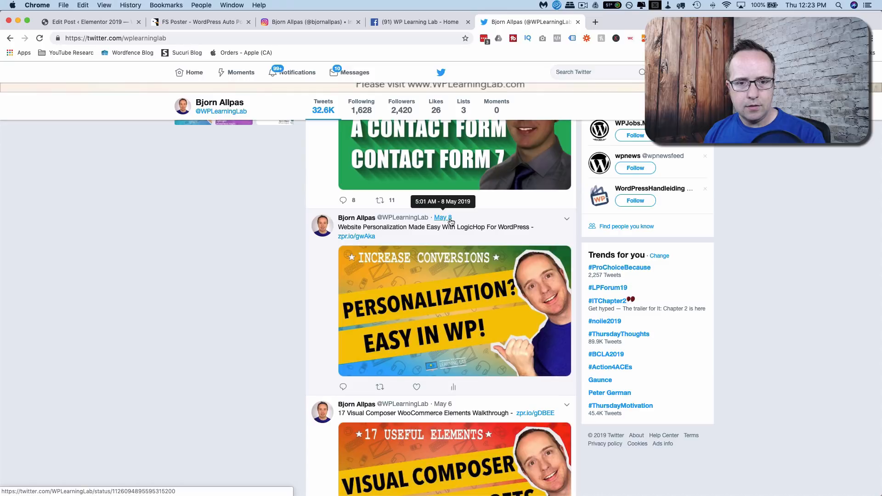
click(807, 5)
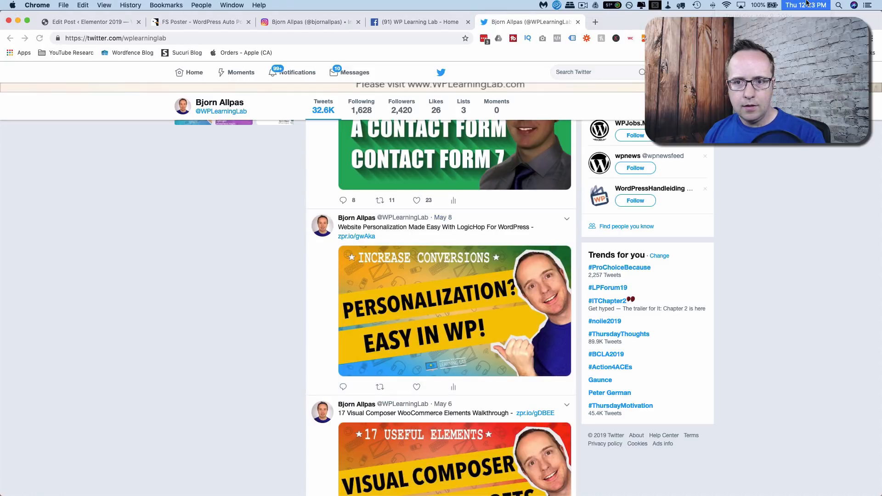
click(807, 3)
scroll(432, 250, down, 1)
scroll(433, 251, up, 2)
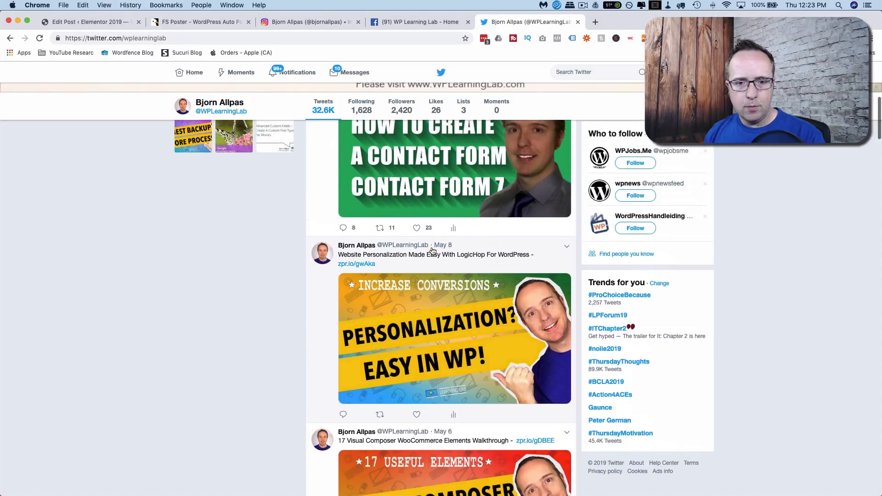
scroll(432, 250, up, 1)
Step: Scroll through the WP Learning Lab Facebook page's recent posts
click(404, 21)
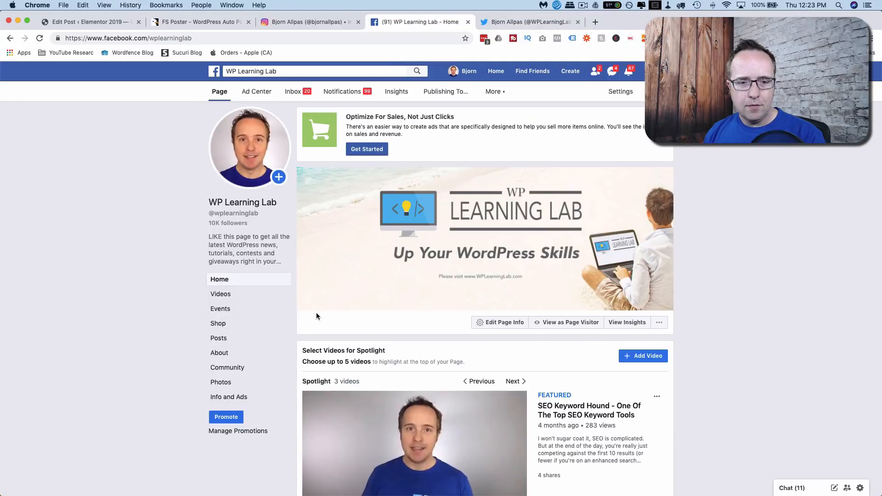
scroll(316, 313, down, 10)
scroll(316, 316, down, 5)
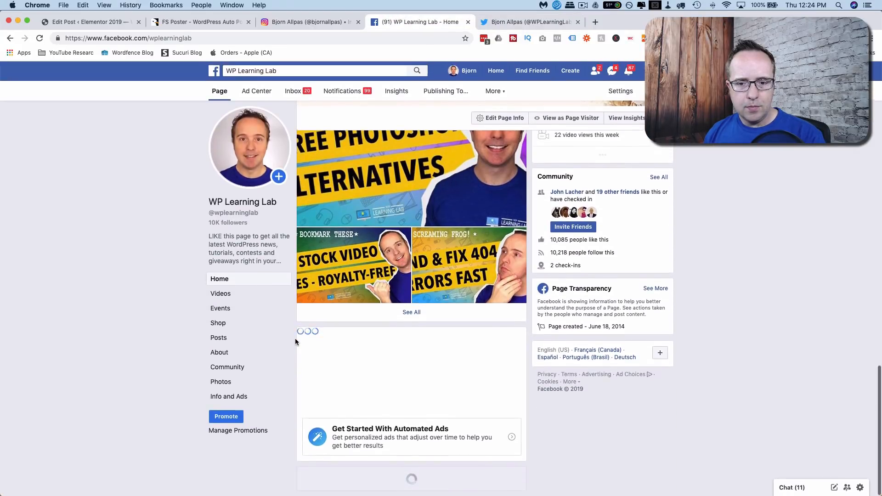
scroll(295, 340, down, 5)
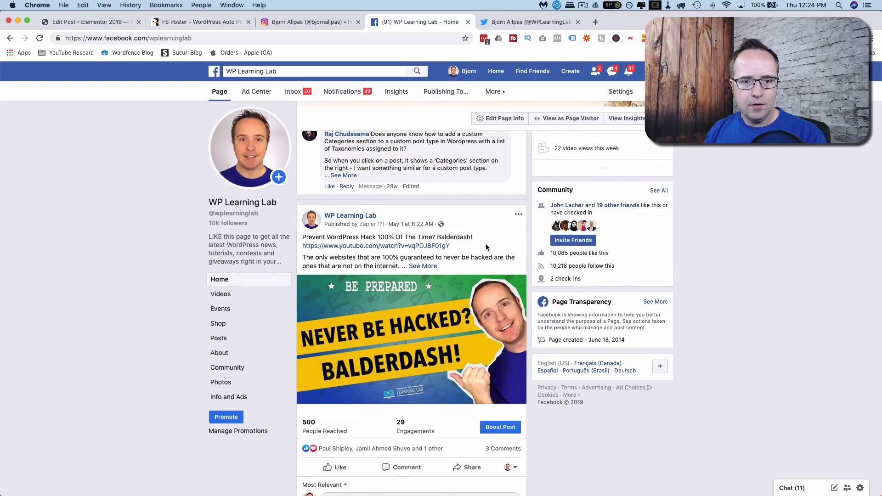
scroll(486, 247, up, 8)
scroll(486, 247, down, 5)
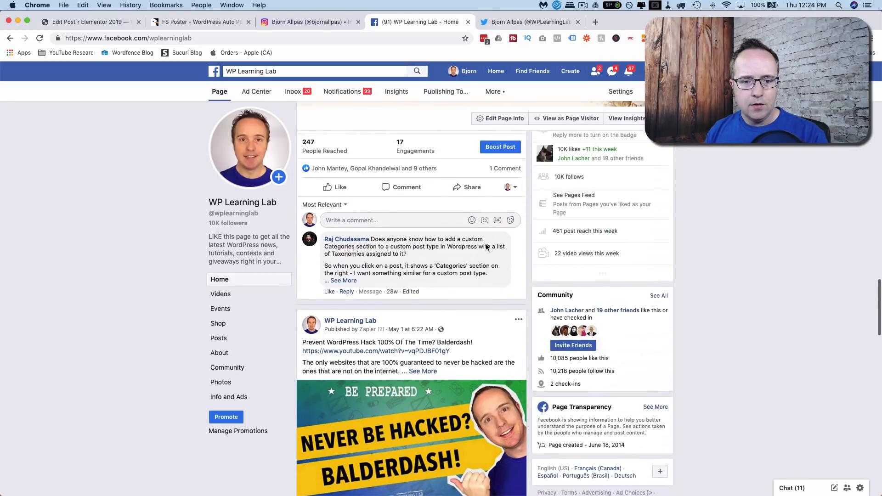
scroll(486, 247, down, 3)
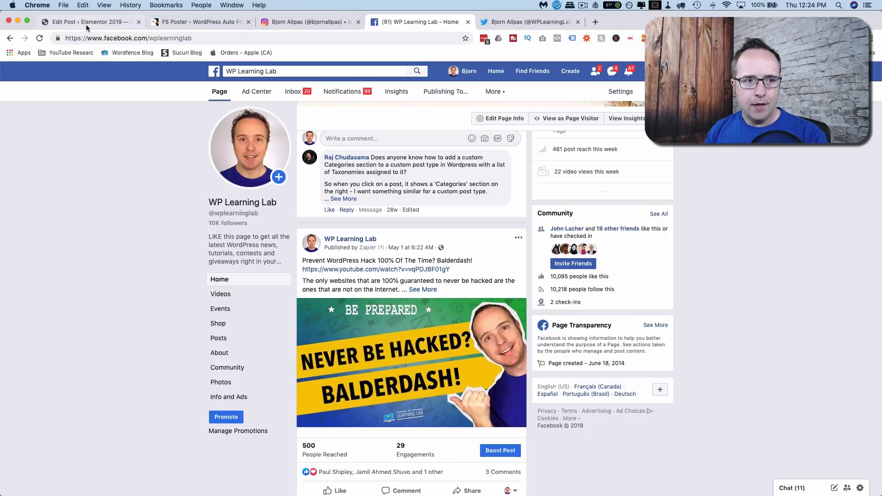
Step: Share 'The Famous Guitar Monkey' to all three accounts, then reload Instagram and Facebook to confirm
click(87, 24)
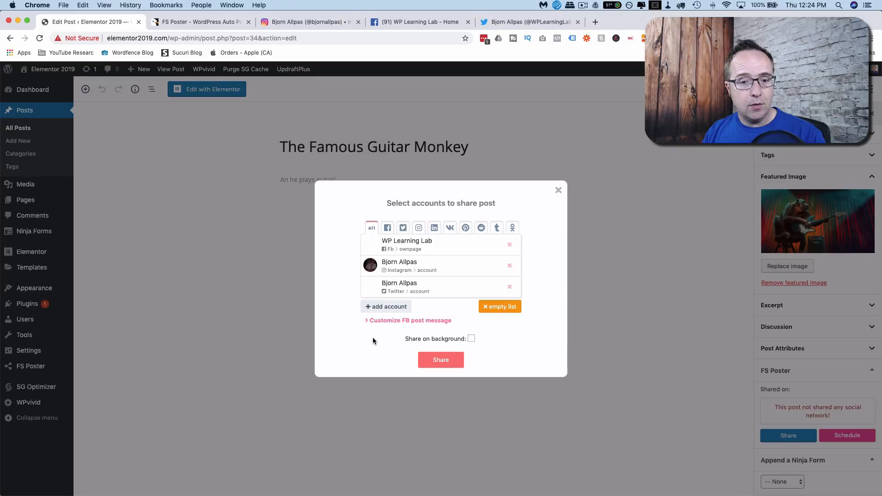
click(445, 361)
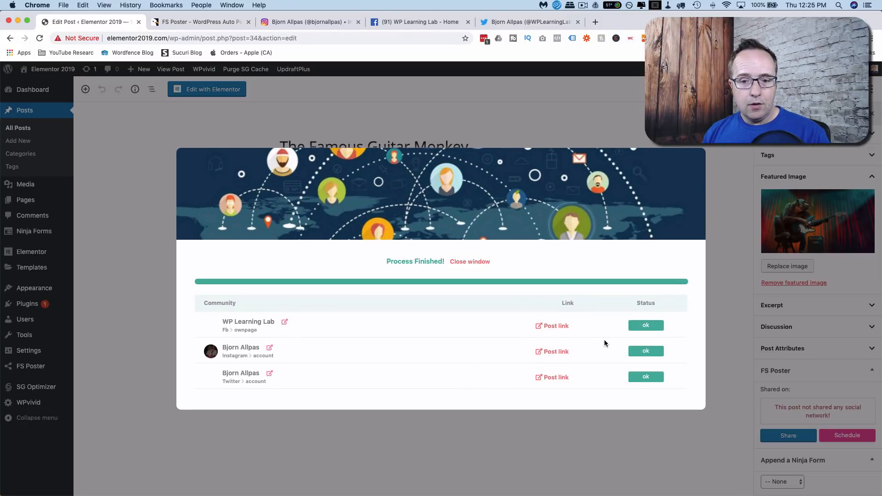
click(280, 23)
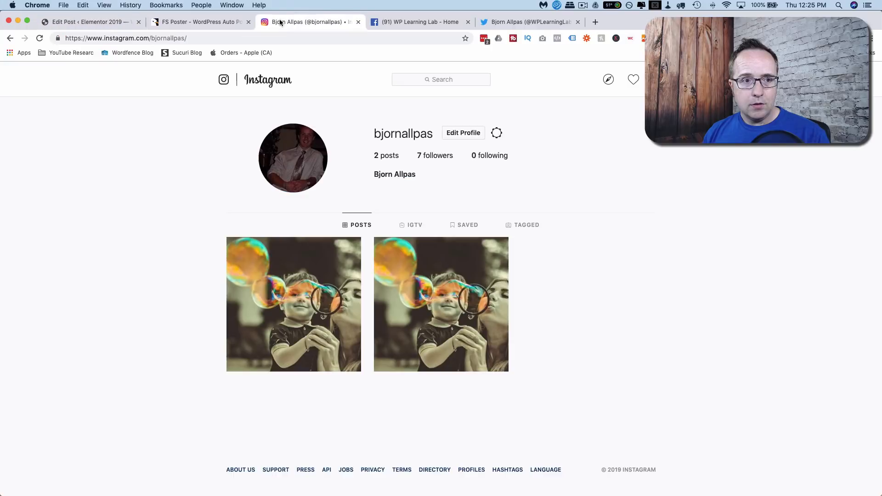
click(39, 38)
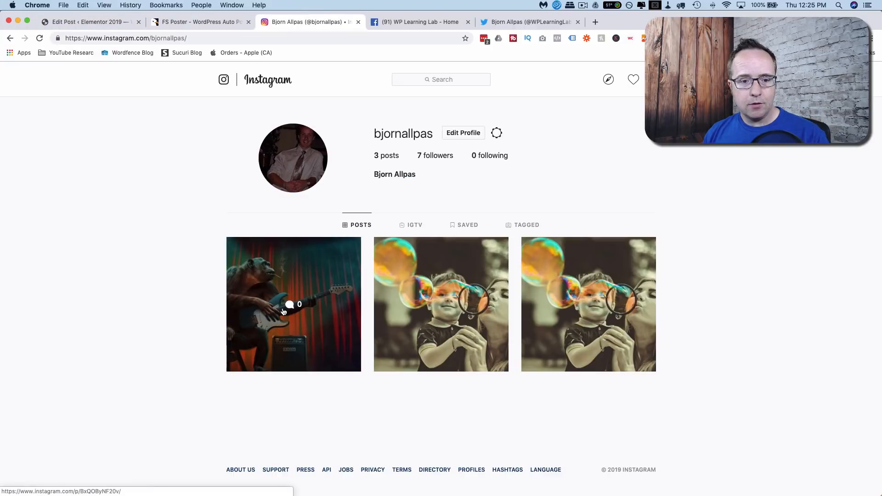
click(420, 22)
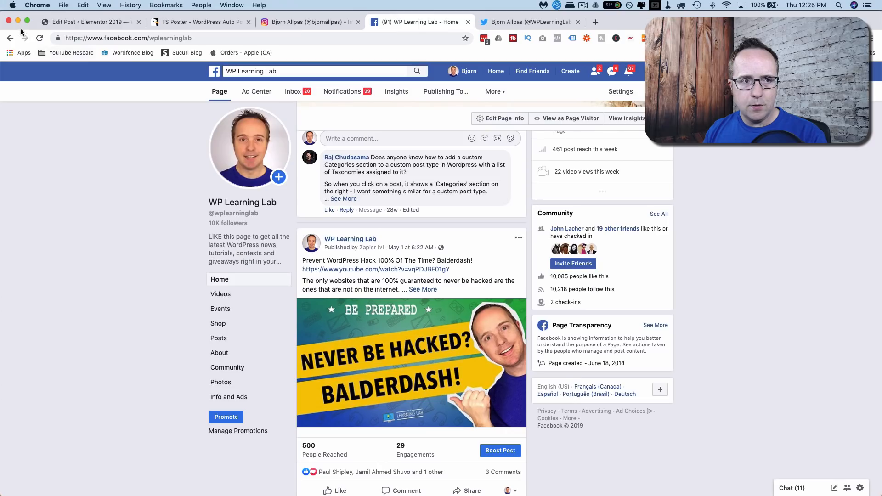
click(40, 38)
Step: Delete the test Guitar Monkey photo post from the Facebook page
key(ctrl+Tab)
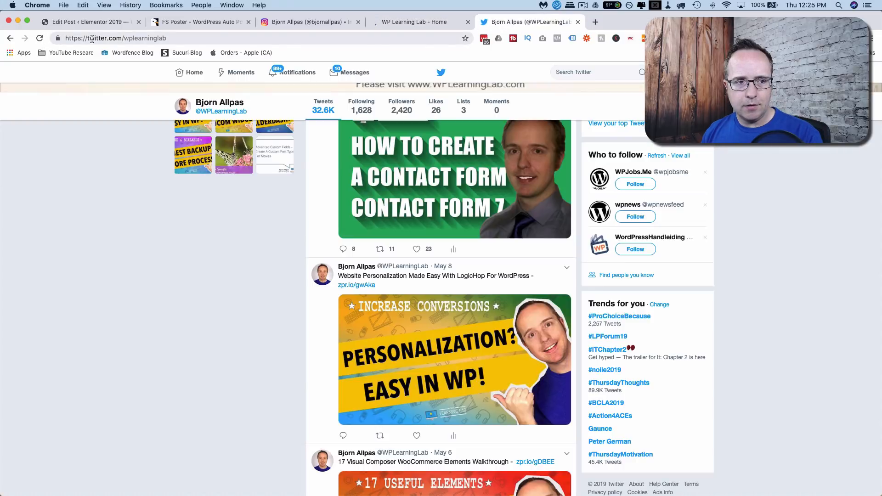
click(42, 39)
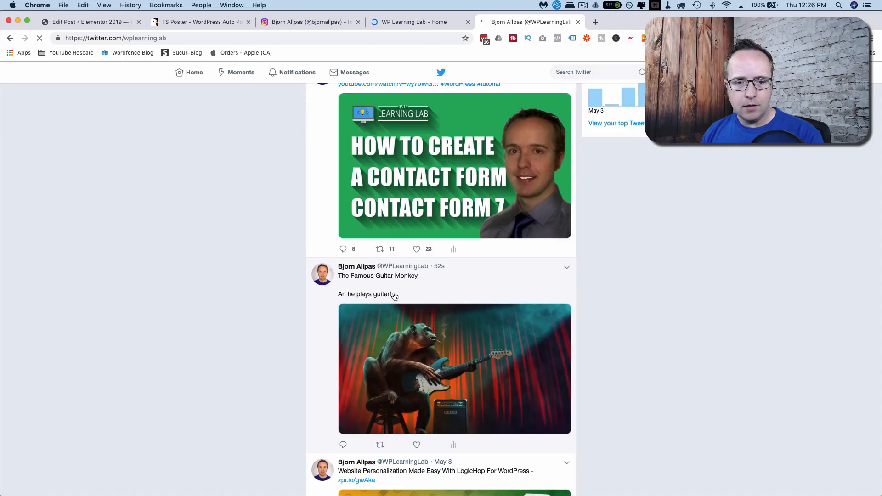
click(429, 24)
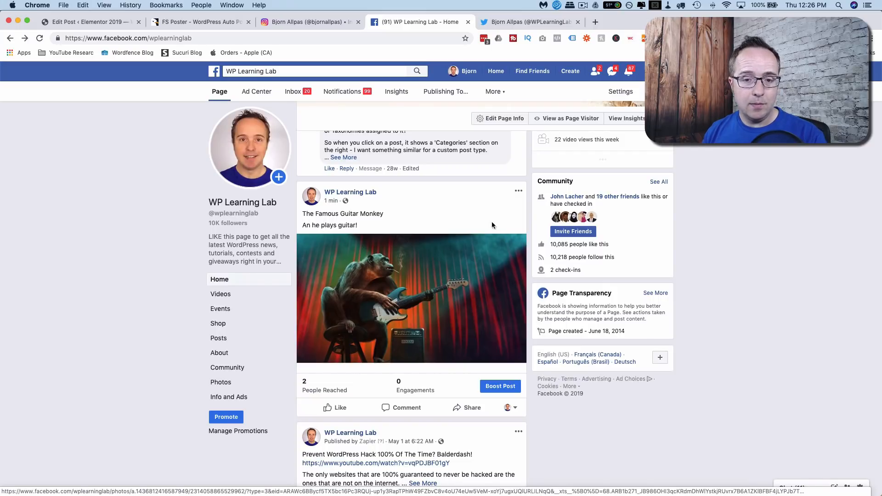
click(518, 192)
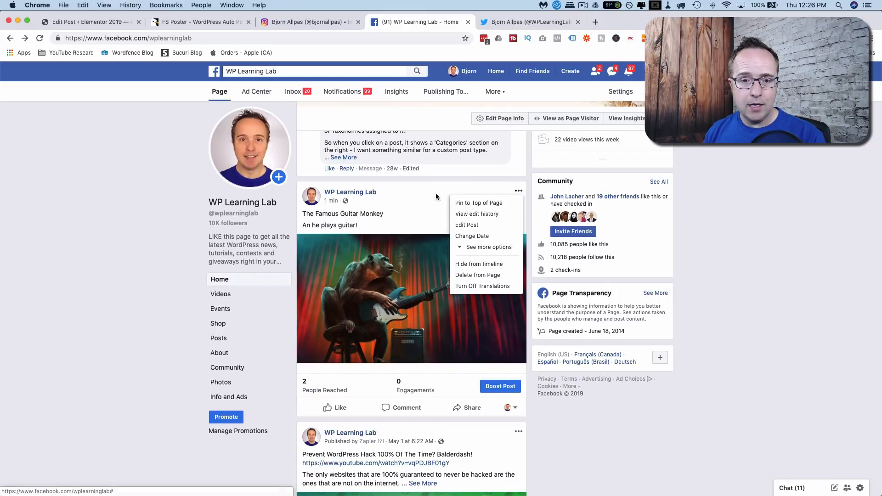
click(474, 275)
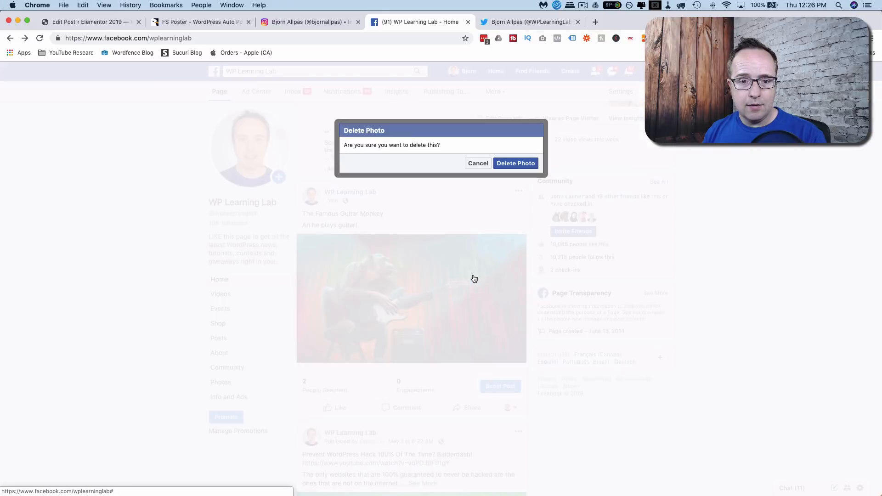
click(515, 164)
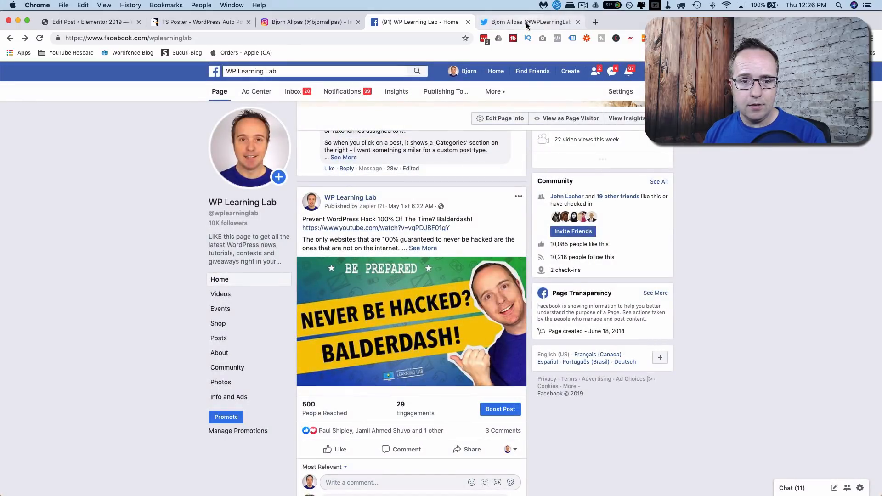
Step: Delete the Guitar Monkey tweet and close the Instagram, Facebook and Twitter tabs
click(526, 23)
click(565, 270)
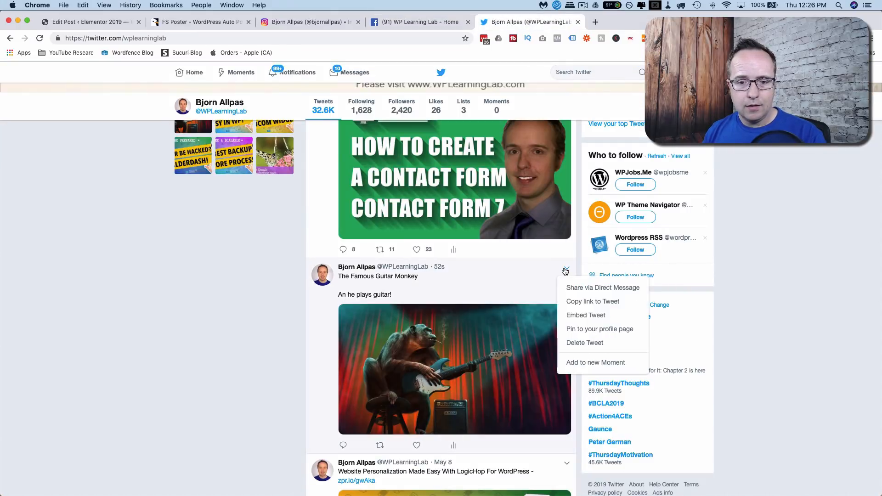
click(585, 344)
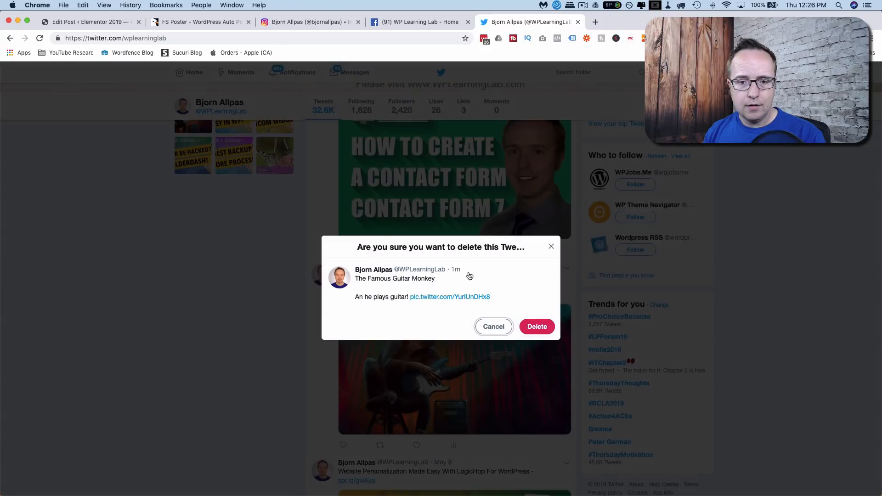
click(536, 326)
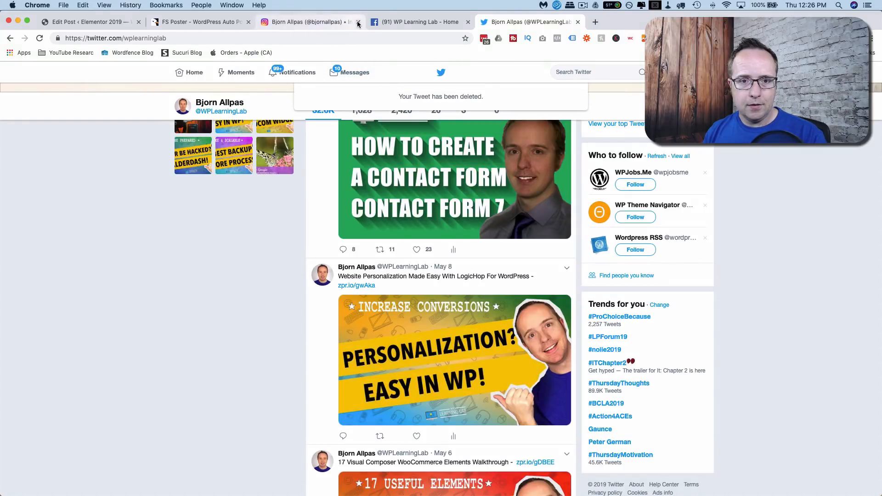
click(358, 24)
click(358, 24)
click(358, 23)
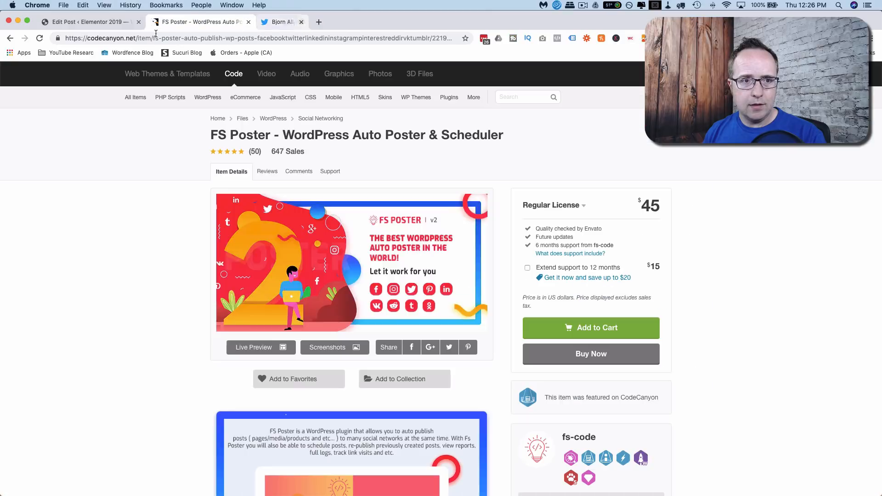
Step: Check the post's FS Poster panel, then go to All Posts and expand Bulk Actions
click(98, 26)
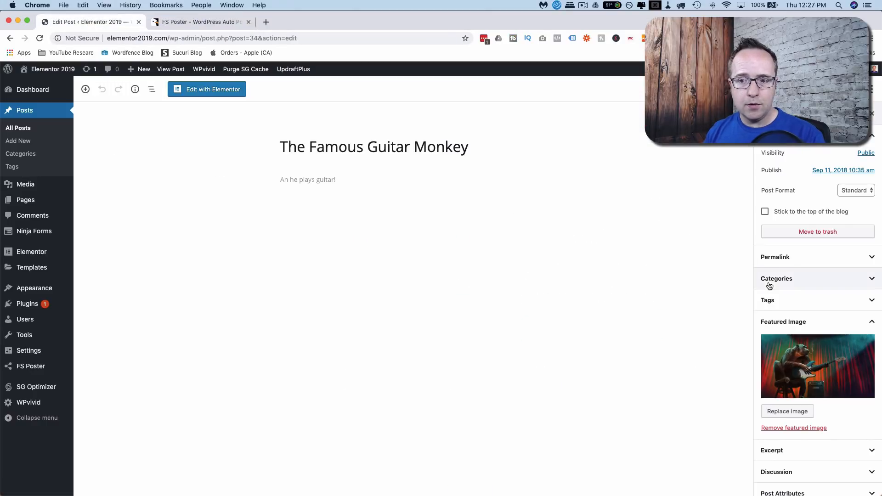
scroll(768, 283, down, 5)
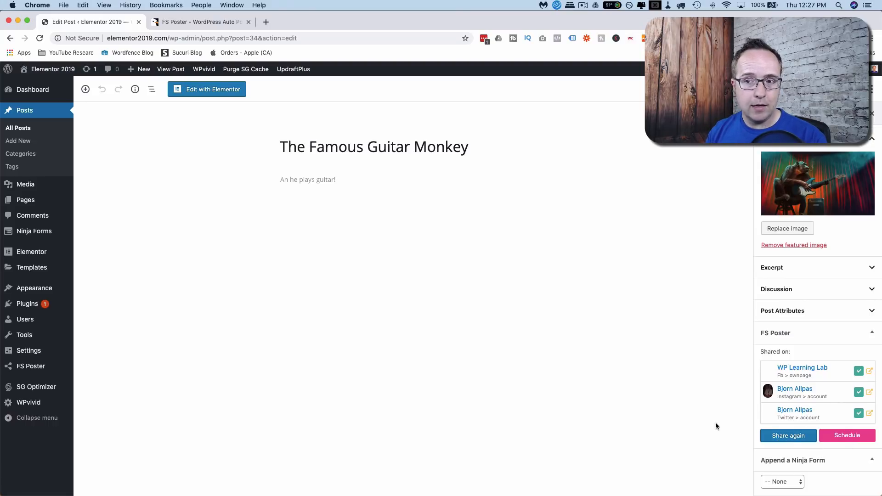
click(26, 128)
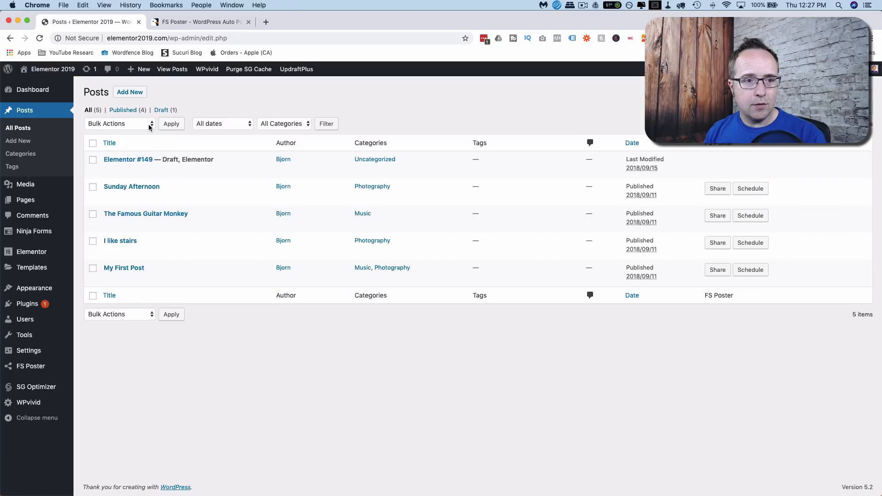
click(149, 128)
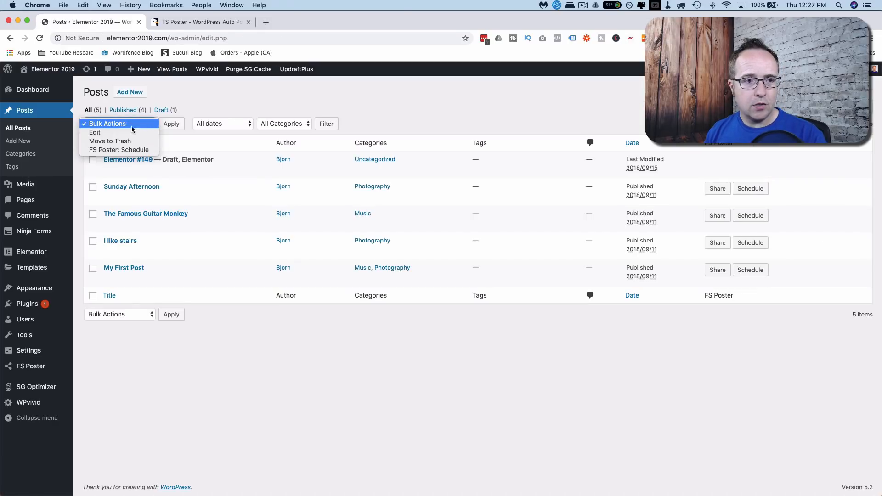
Step: Select all posts except the Elementor #149 draft and apply FS Poster: Schedule
click(76, 143)
click(93, 144)
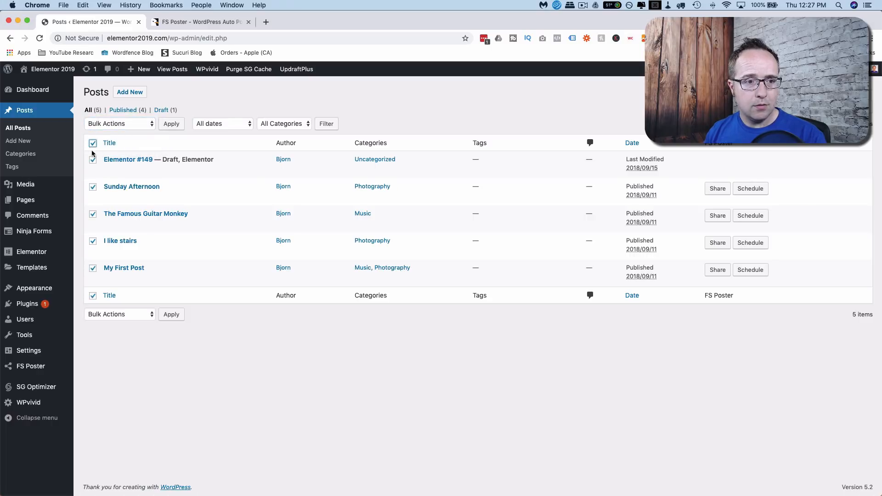
click(93, 160)
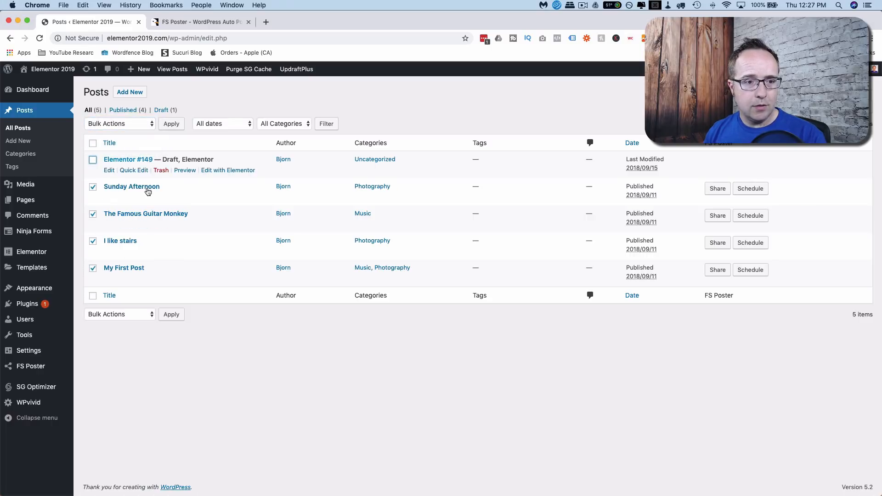
click(138, 124)
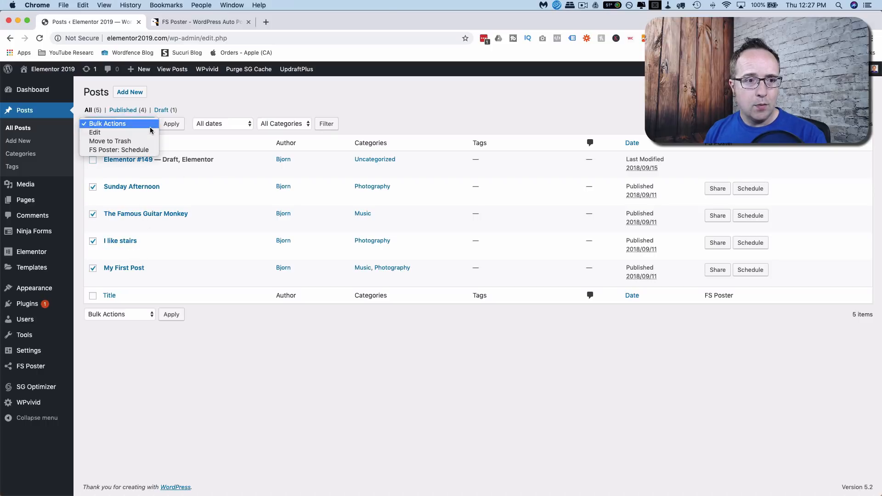
click(128, 148)
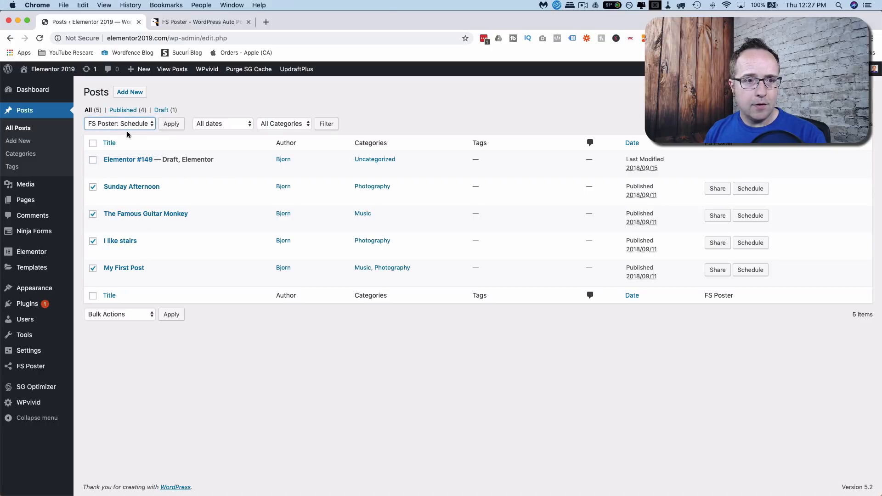
click(172, 126)
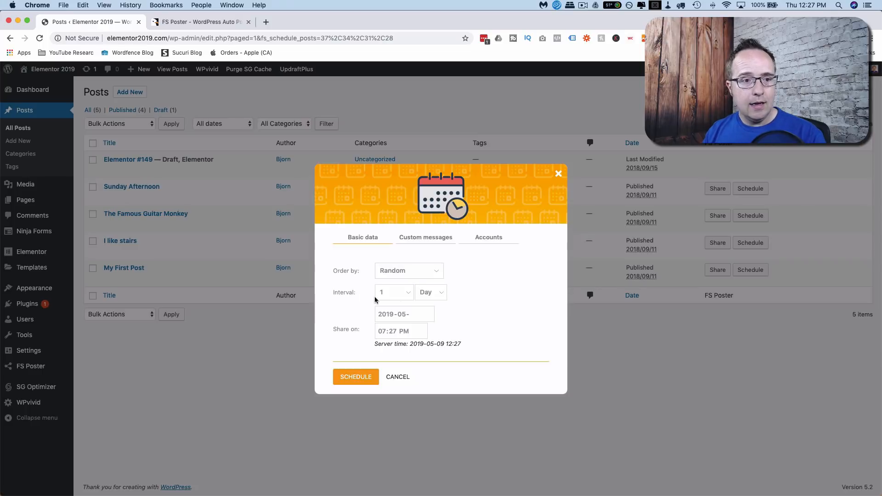
Step: Review the schedule options, keeping Random order and a 1 Day interval
click(405, 271)
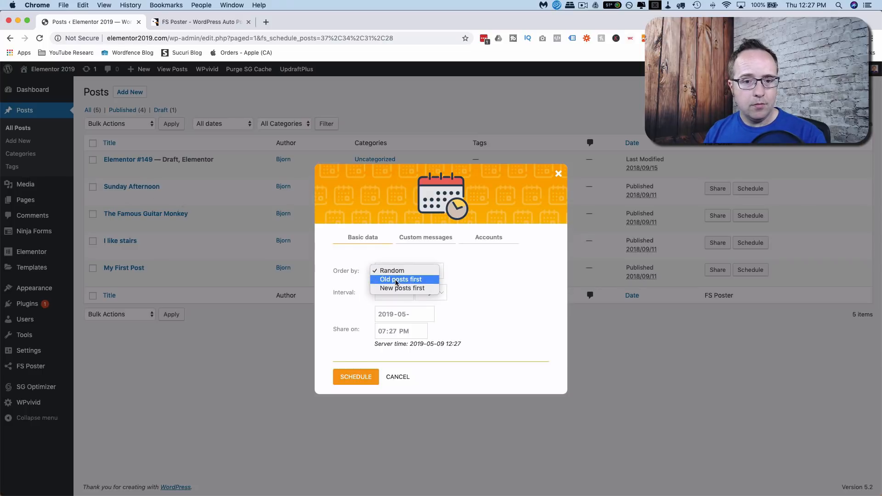
click(455, 281)
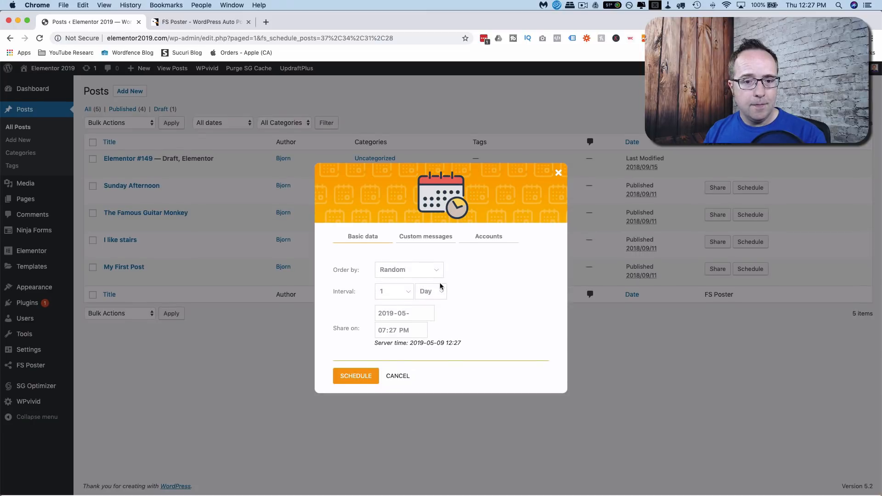
click(394, 292)
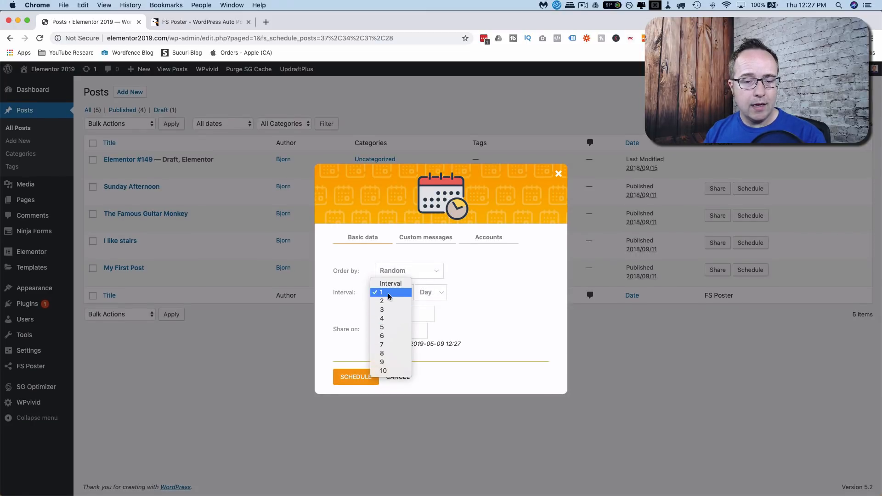
click(427, 296)
click(434, 294)
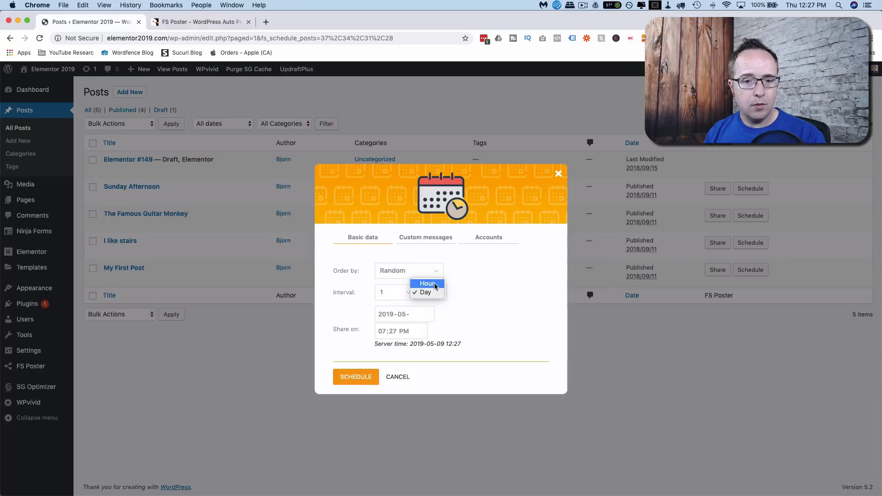
click(394, 293)
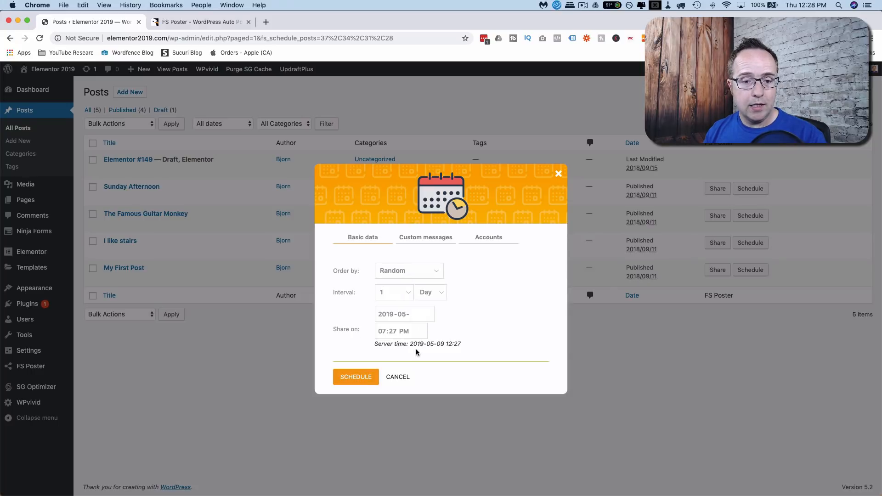
drag(411, 343, 464, 346)
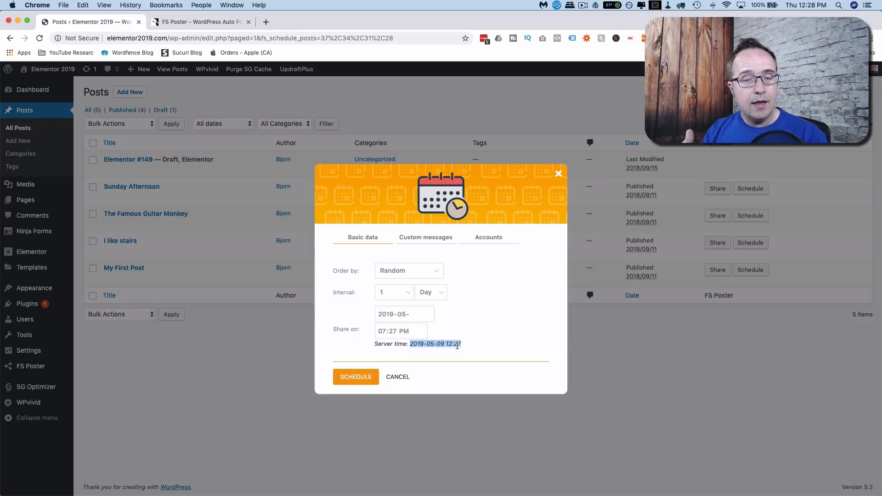
click(449, 340)
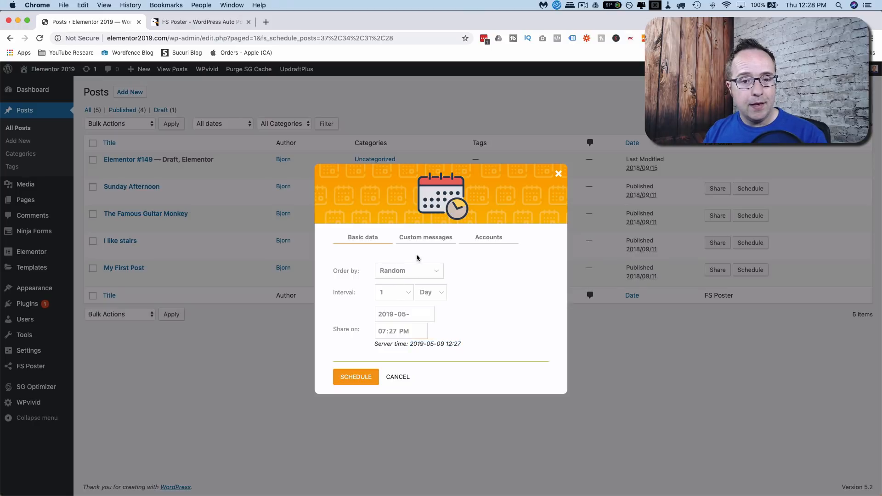
Step: View the Custom messages and Accounts tabs, then close the dialog without scheduling
click(431, 240)
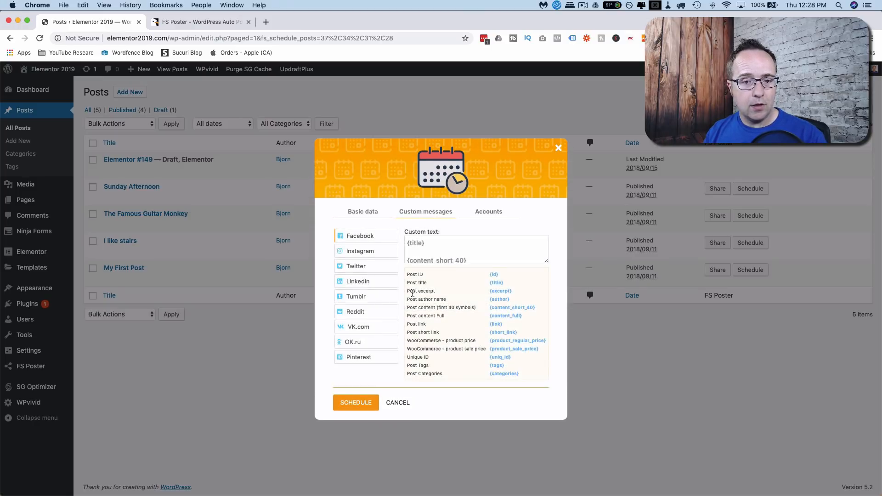
click(488, 217)
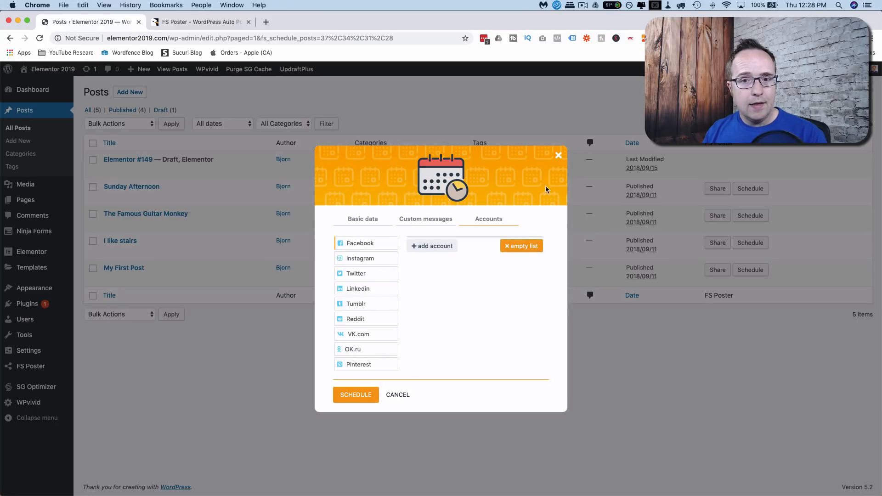
click(558, 157)
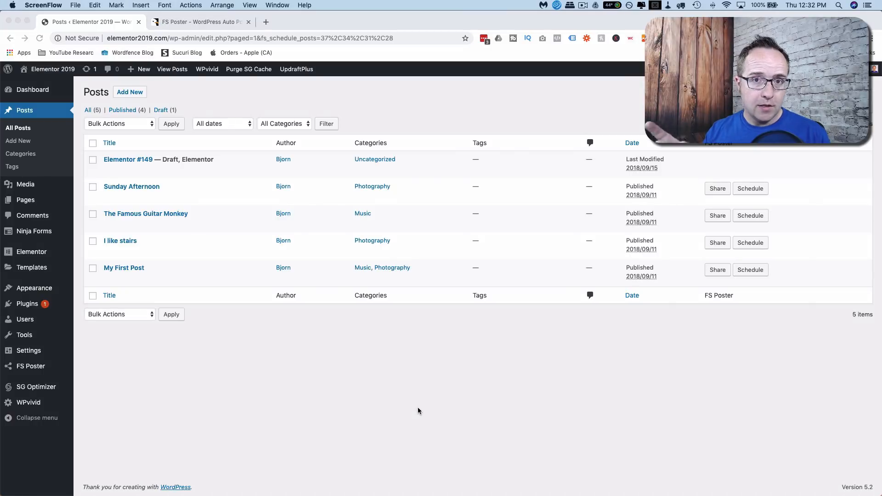
Step: Go to FS Poster > Schedule and start a new schedule
click(36, 368)
mouse_move(30, 369)
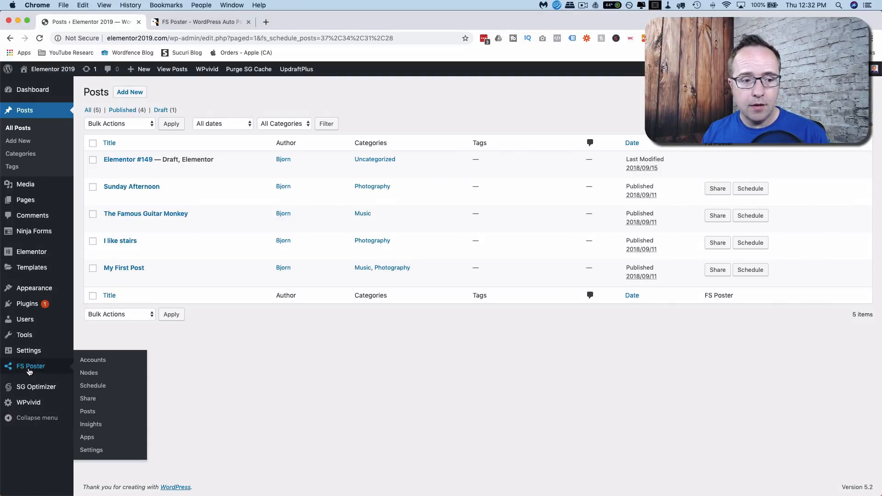
click(93, 387)
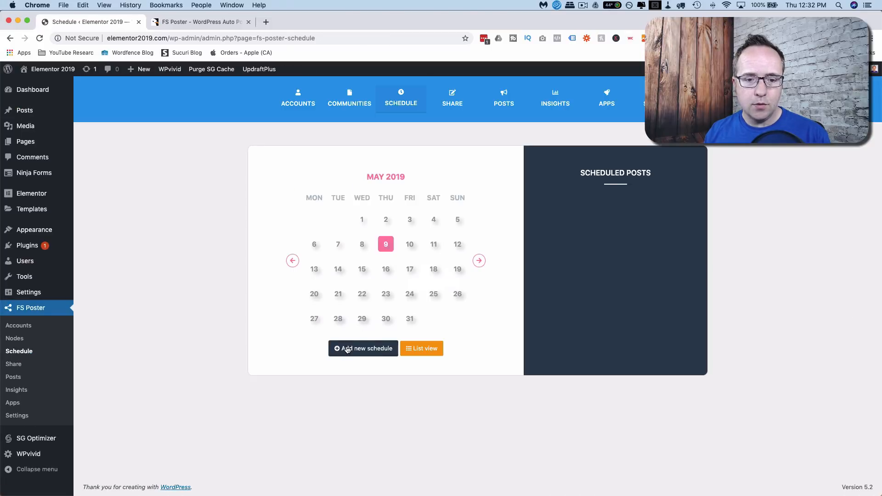
click(347, 352)
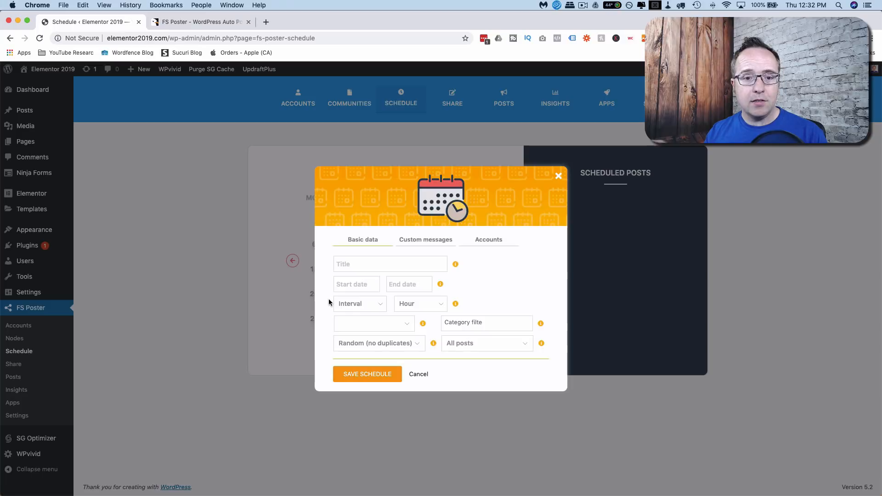
Step: Title the schedule 'Old Soccer Post Schedule 1'
click(364, 270)
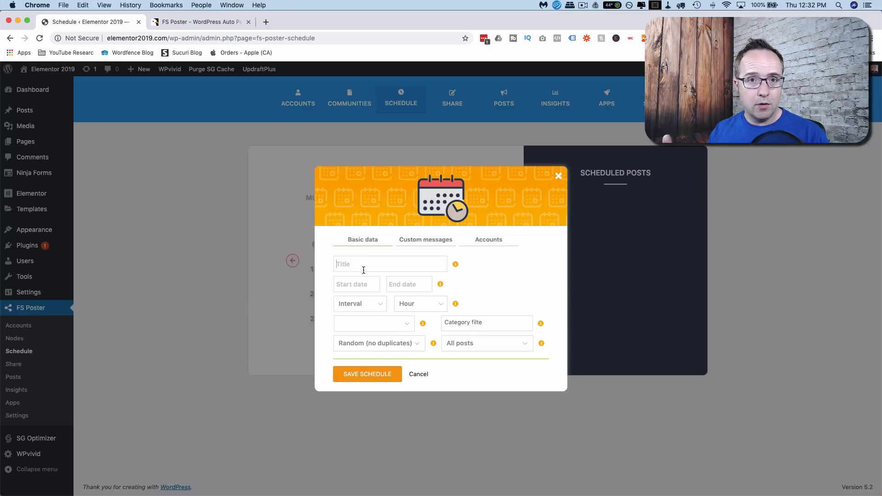
text(Old )
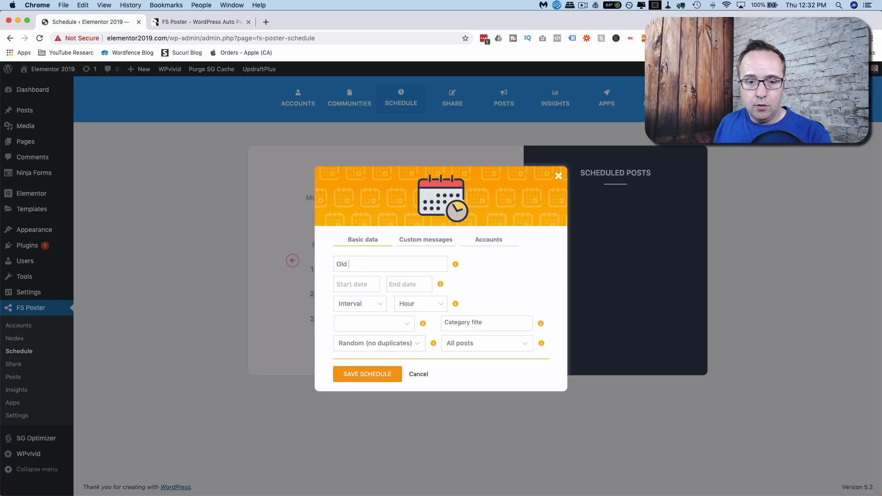
text(Post Schedule 1)
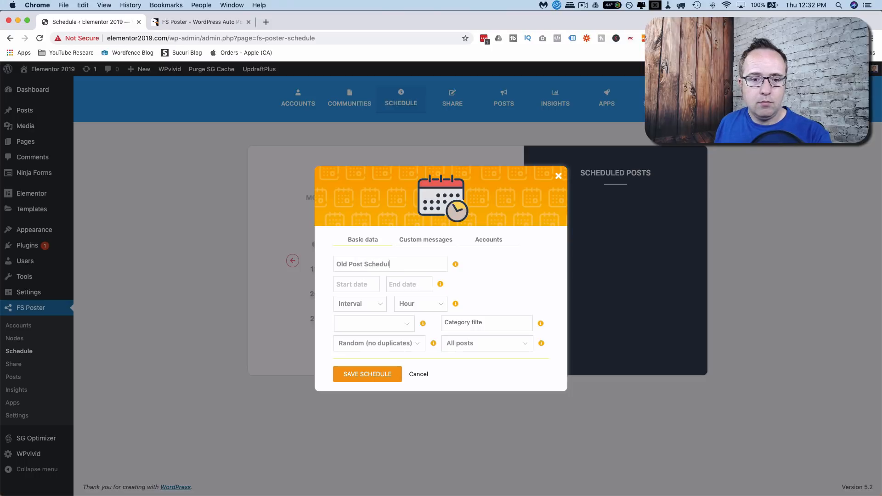
click(349, 264)
text(Soccer)
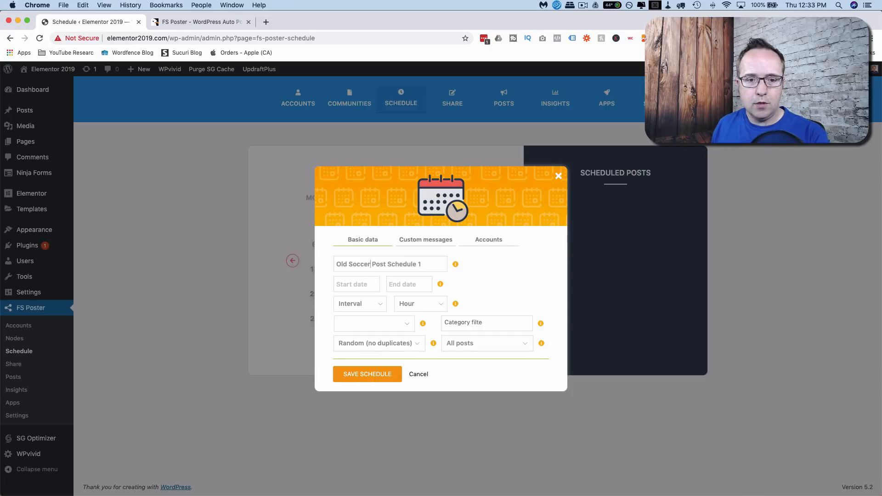
Step: Run it from 2019-05-09 to 2019-05-31, every 1 Day at 01:00 PM
click(363, 284)
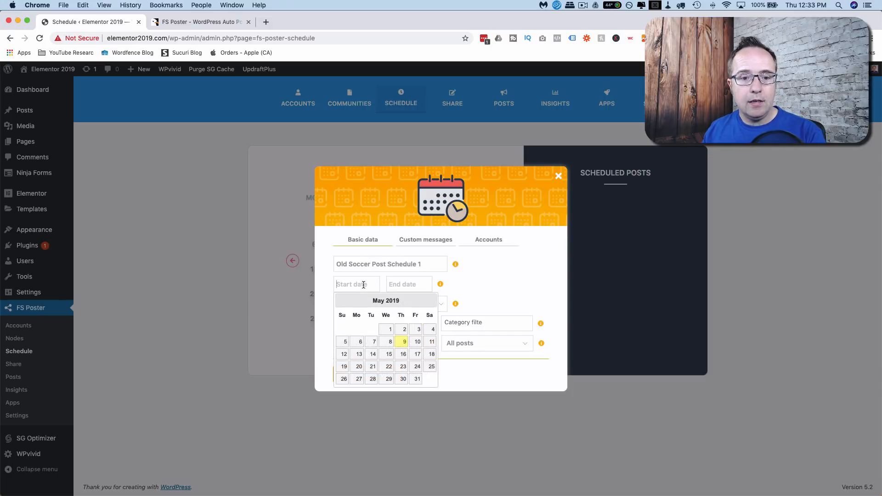
click(402, 341)
click(409, 287)
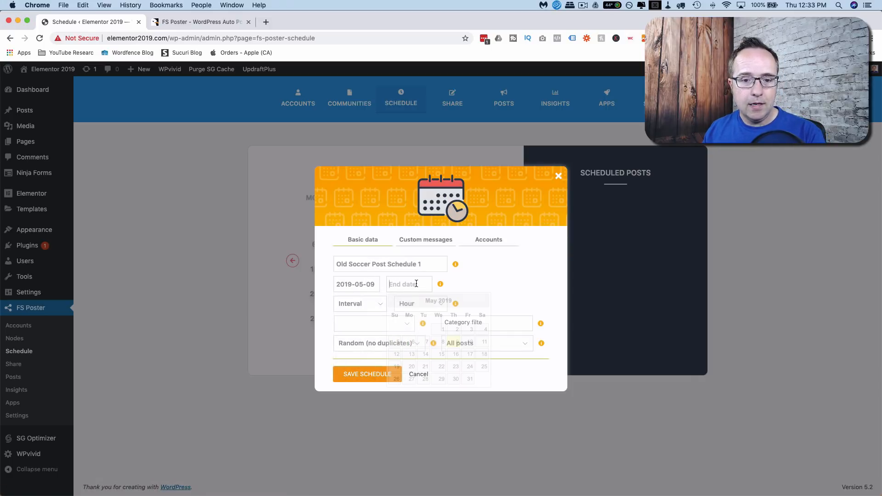
click(473, 377)
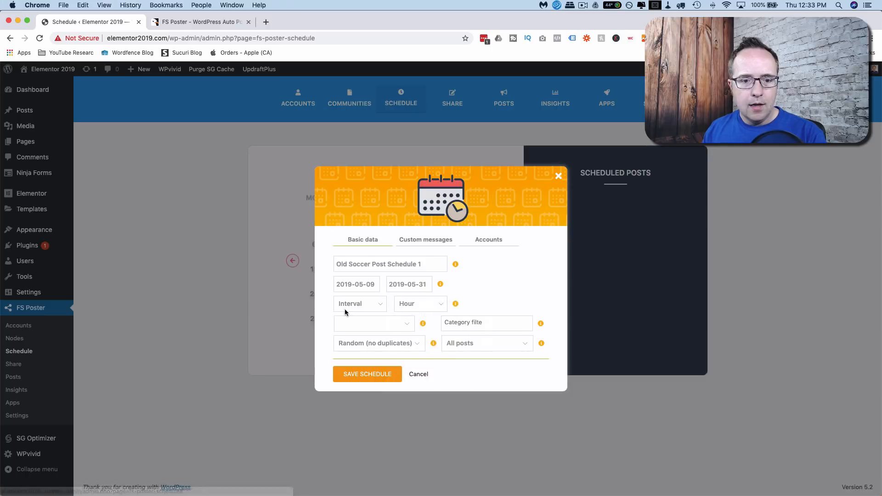
click(380, 306)
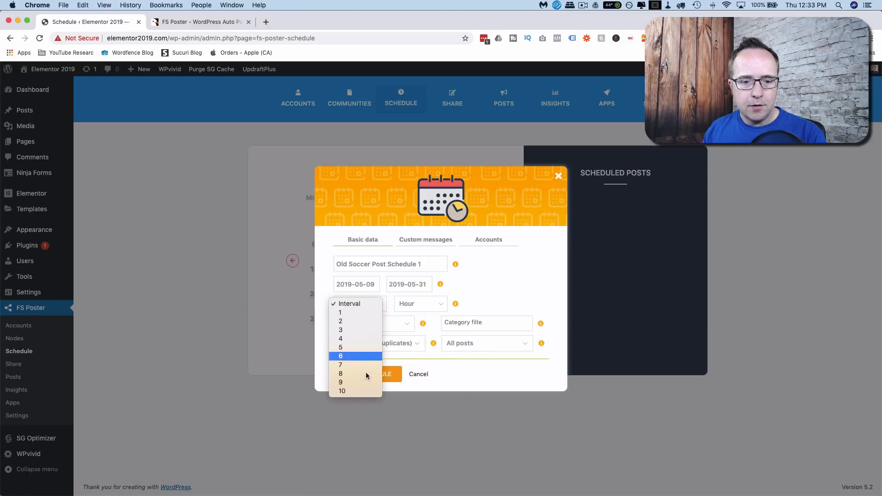
click(416, 307)
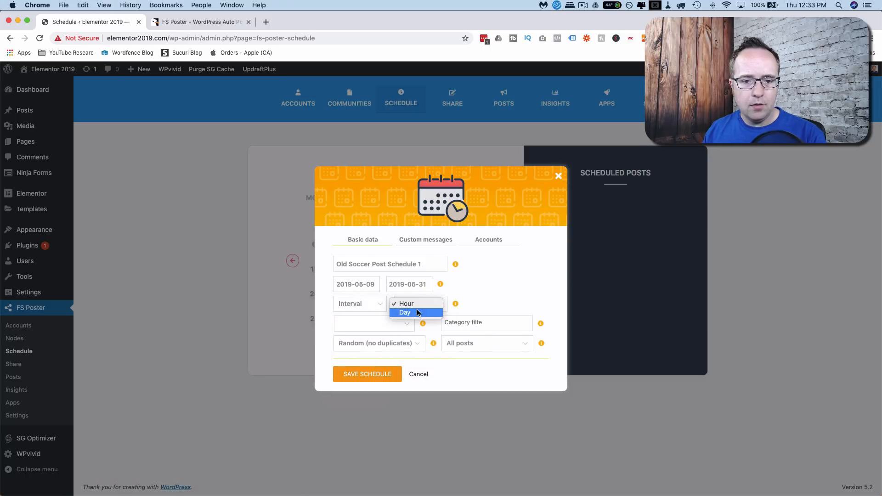
click(420, 315)
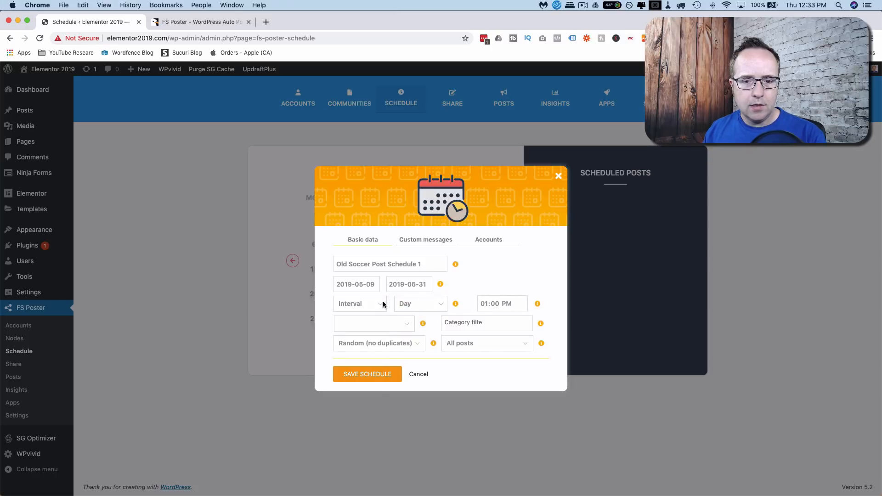
click(382, 305)
click(393, 316)
click(506, 303)
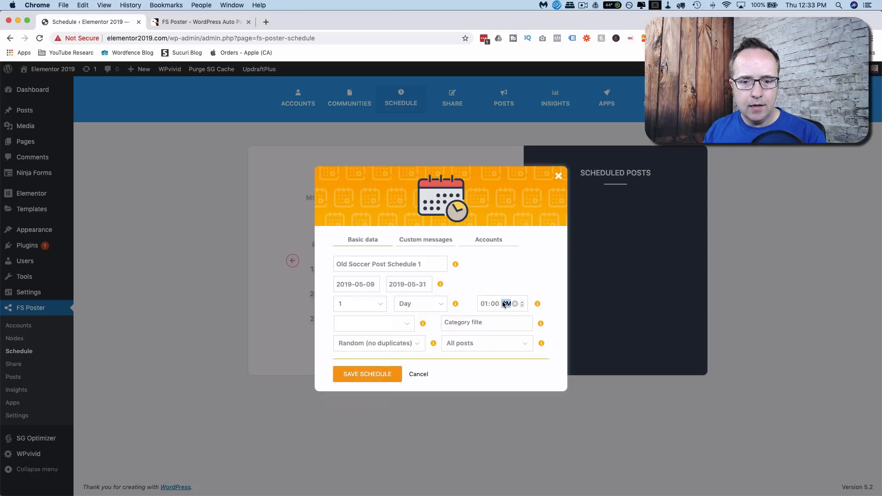
click(422, 324)
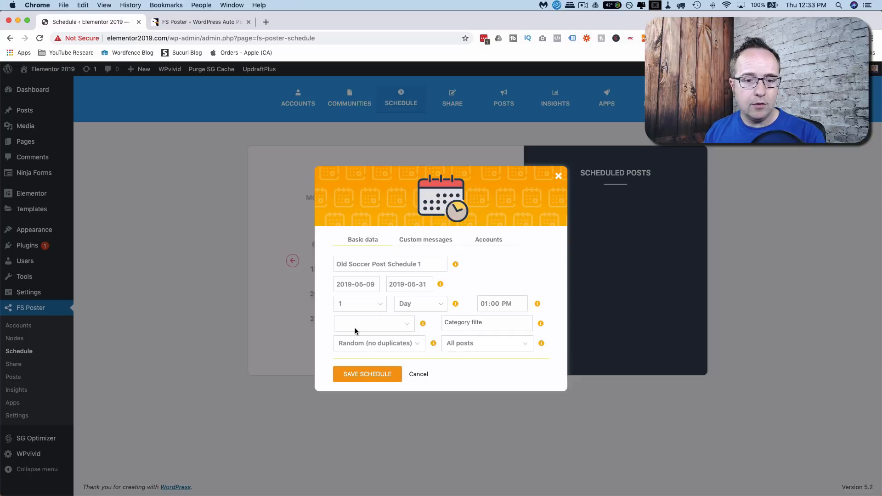
Step: Leave categories unfiltered, keep Random (no duplicates) order and All posts, then view accounts
click(505, 327)
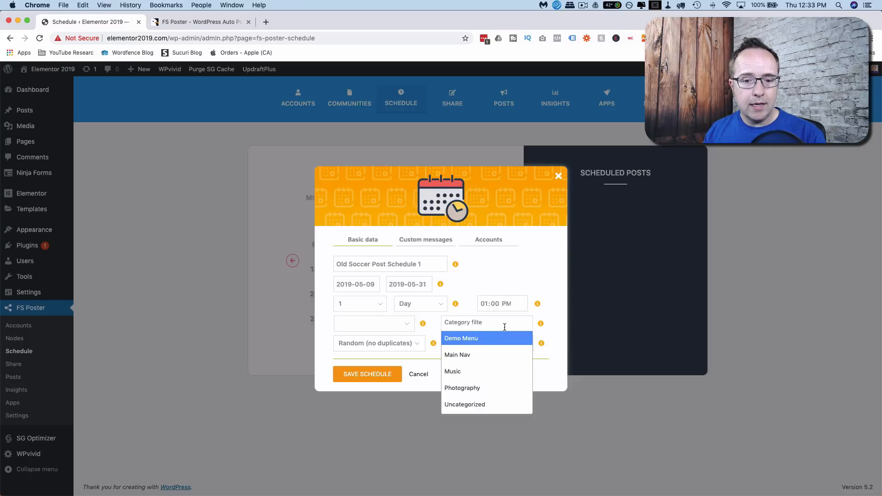
click(478, 326)
text(So)
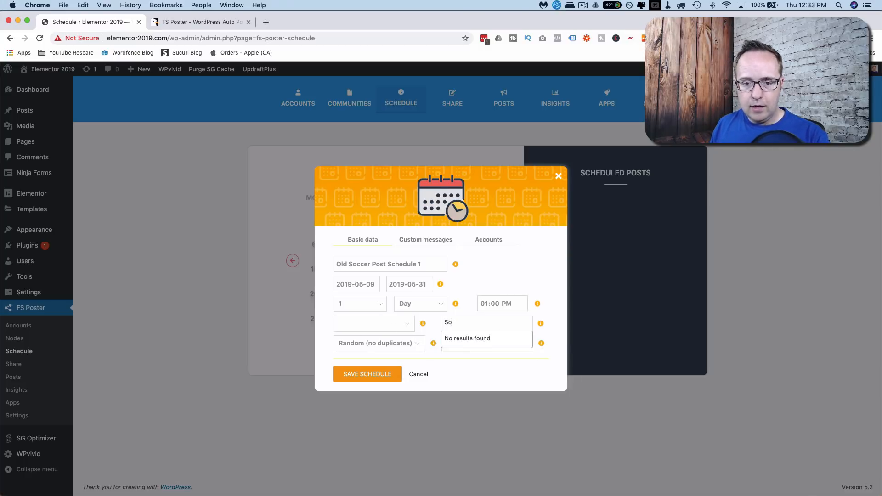
text(ccer)
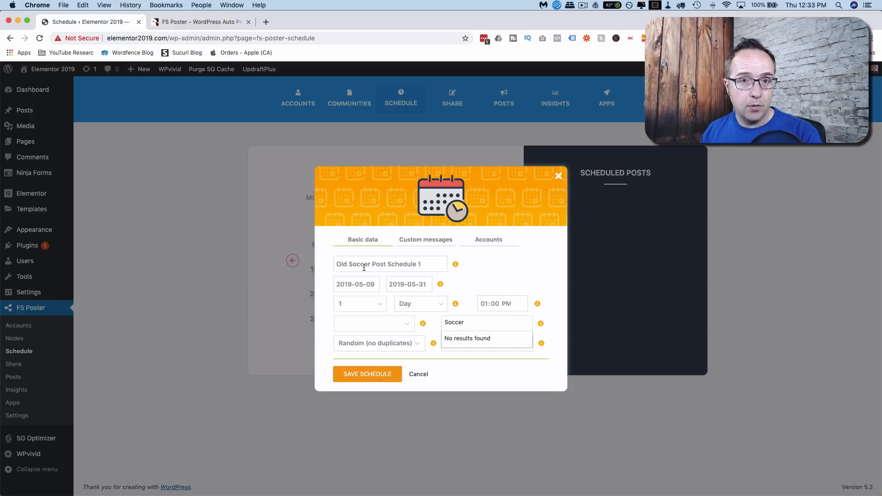
click(457, 322)
click(474, 323)
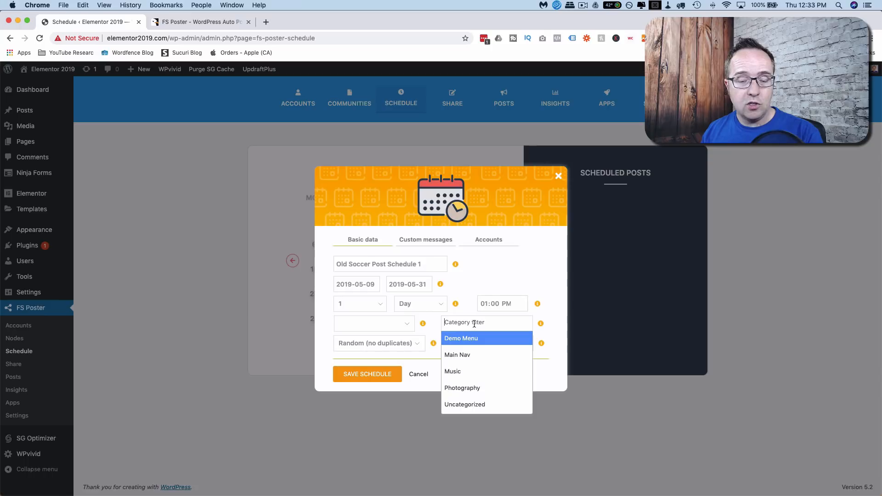
click(434, 356)
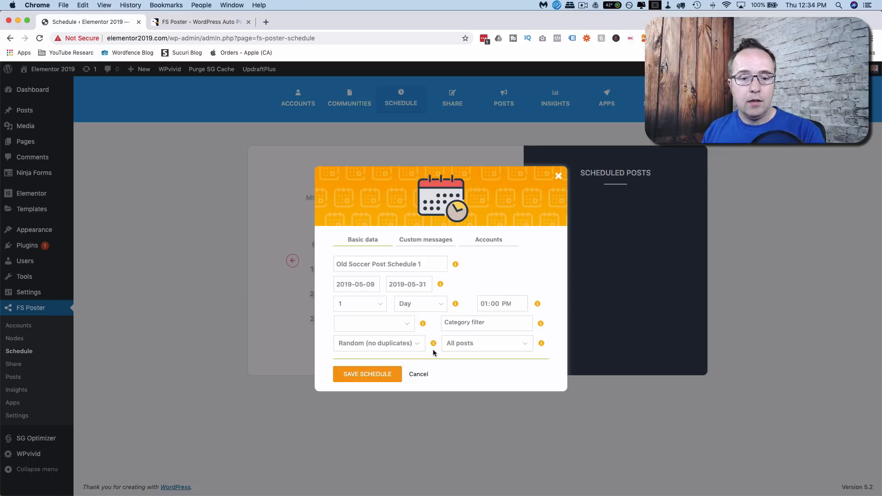
click(418, 345)
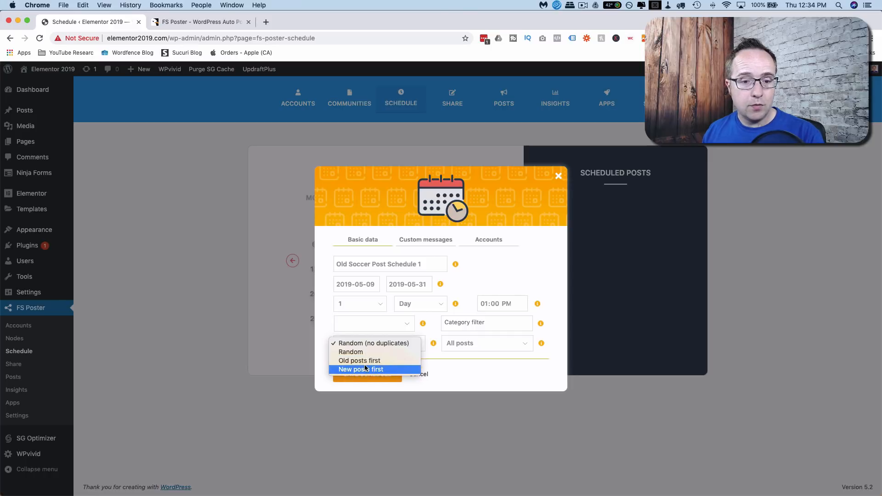
click(499, 353)
click(515, 346)
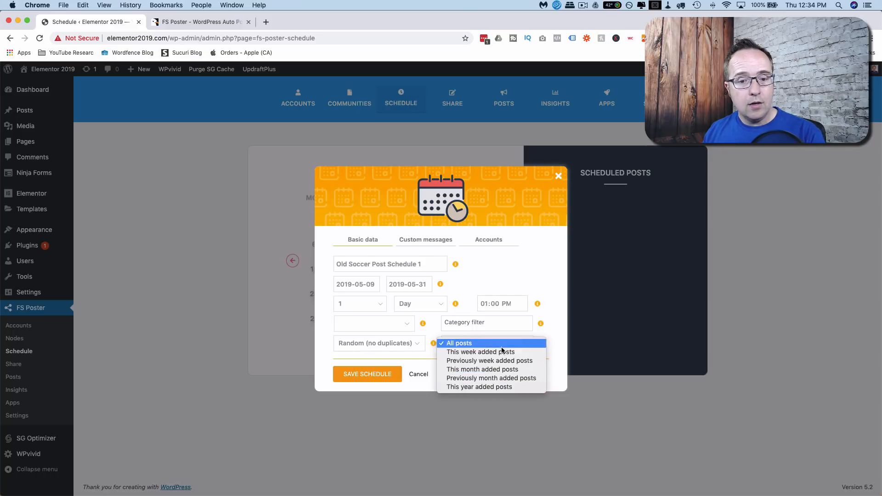
click(415, 360)
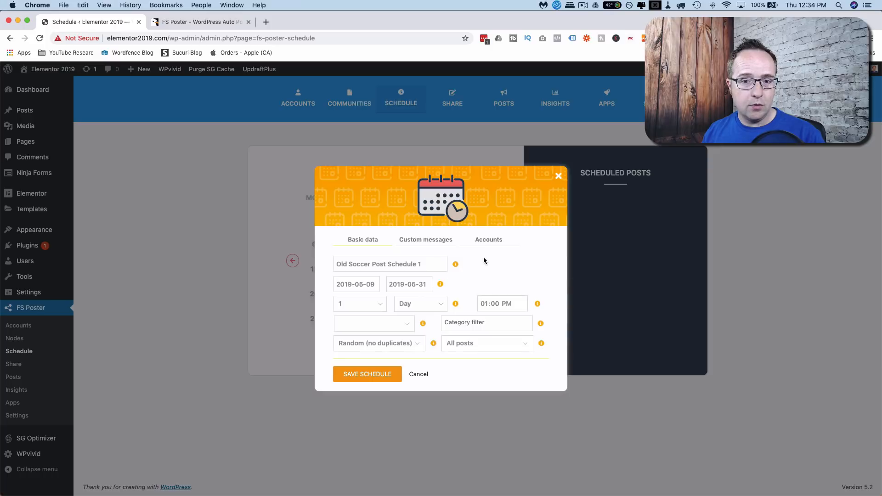
click(494, 243)
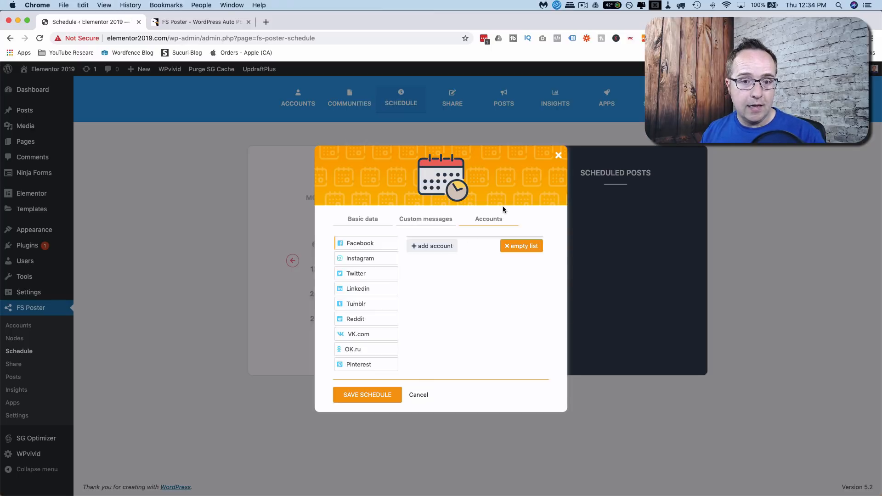
Step: Flip between the Basic data and Accounts tabs, then close the schedule unsaved
click(356, 220)
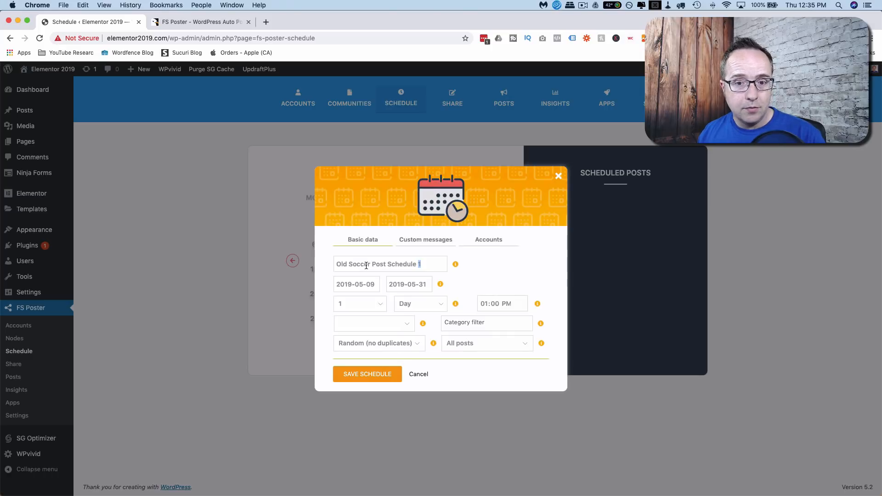
click(478, 243)
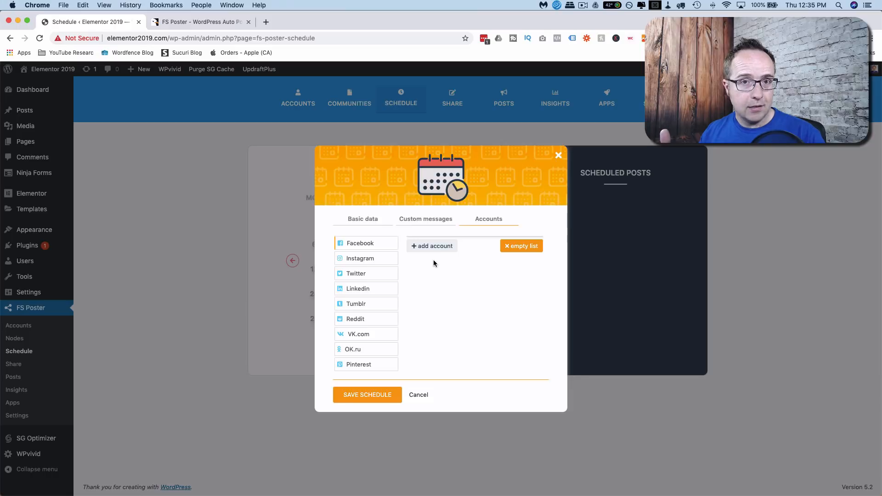
click(372, 221)
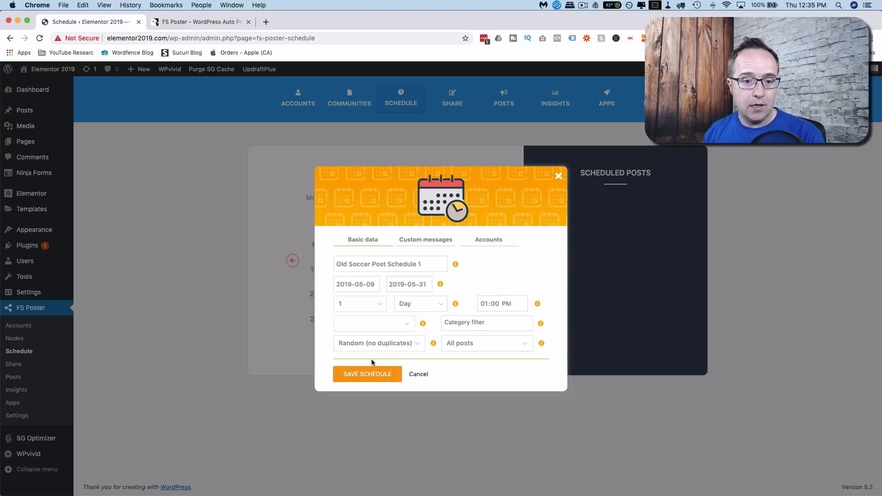
click(558, 175)
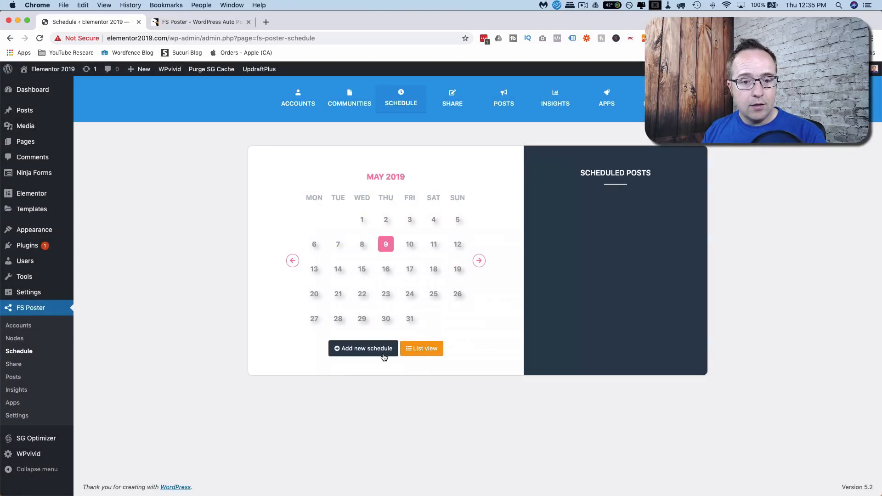
Step: Check the empty schedule list, return to the calendar, and move the WordPress Automatic Plugin tab into this window
click(417, 350)
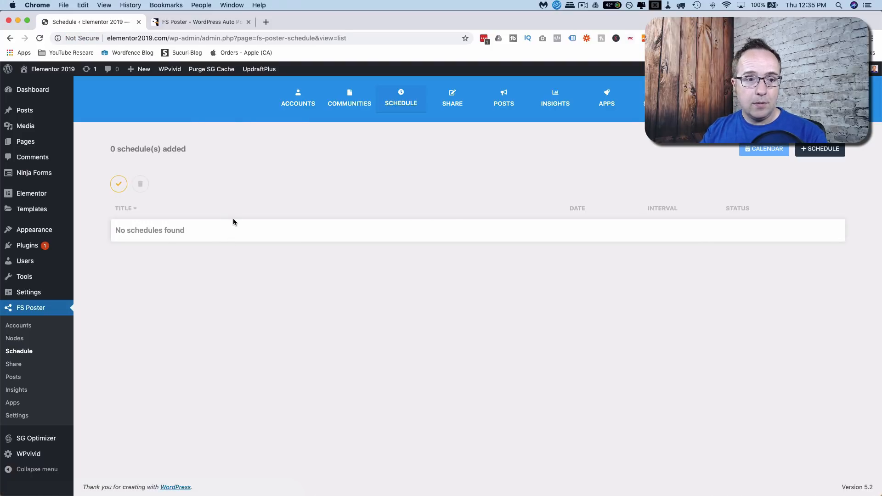
click(763, 152)
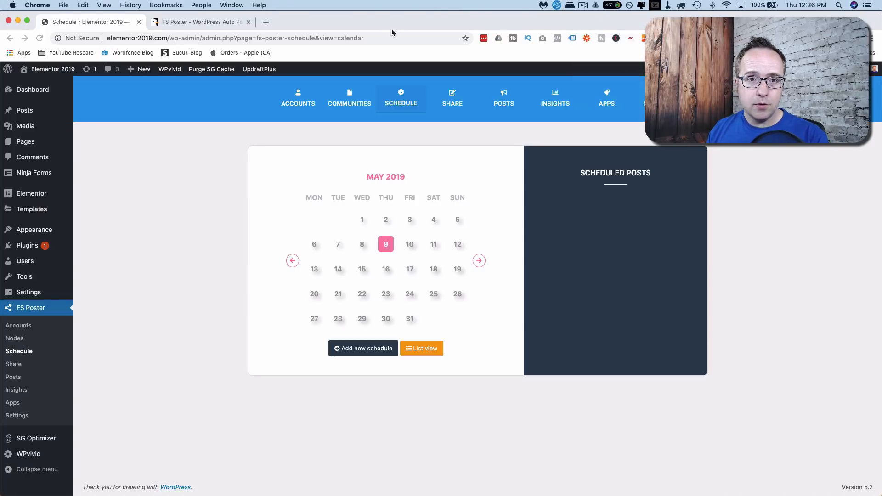
drag(392, 29, 306, 22)
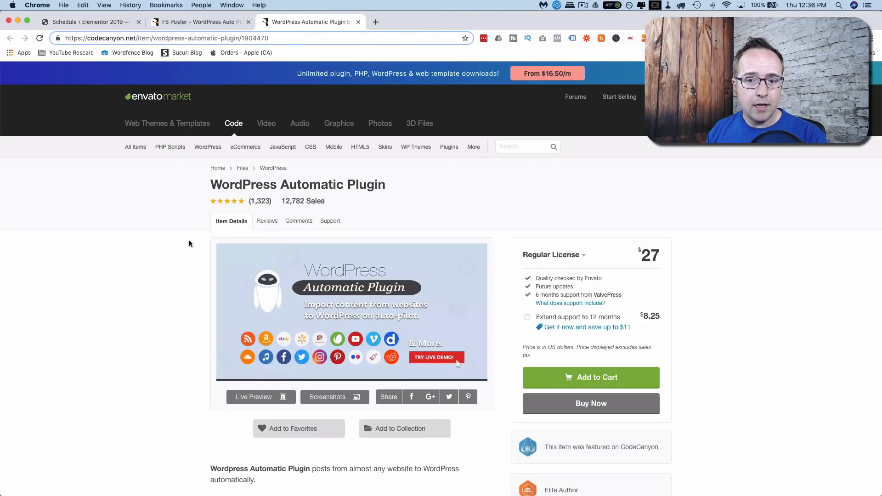
Step: Review the $27 WordPress Automatic Plugin page on CodeCanyon, then return to the FS Poster schedule calendar
scroll(189, 239, down, 5)
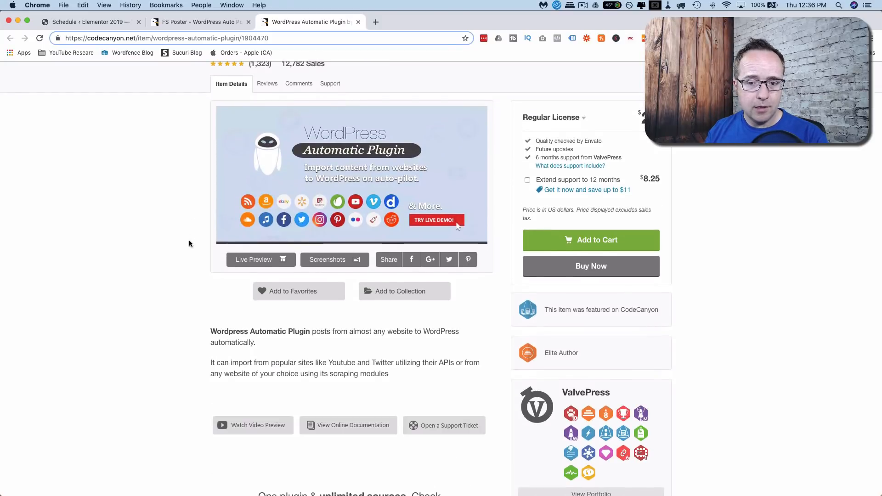
scroll(189, 243, up, 3)
scroll(189, 243, up, 1)
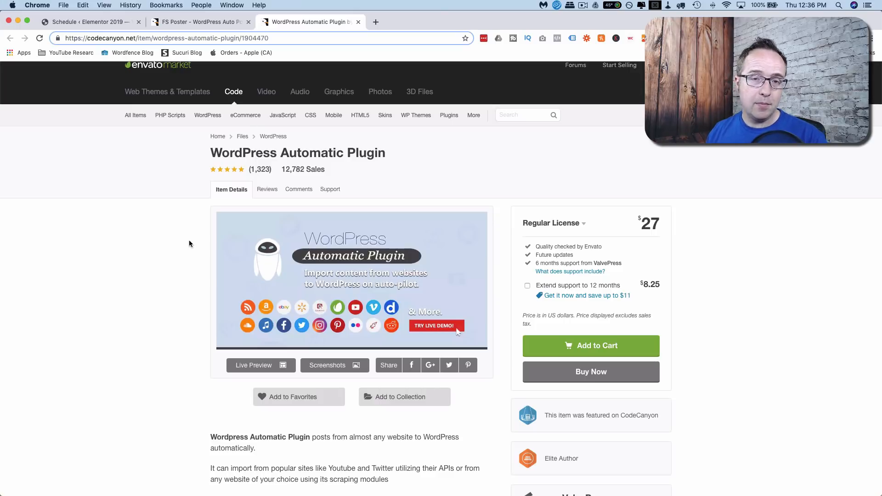
click(197, 22)
click(89, 23)
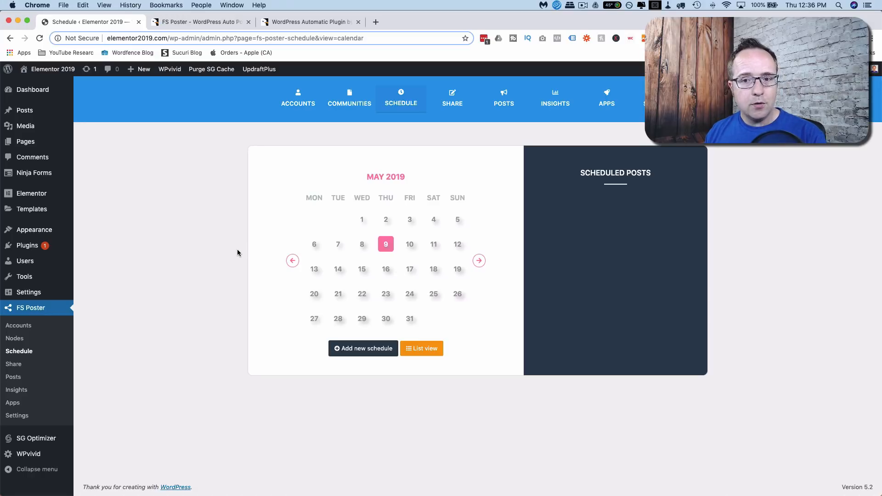
click(315, 22)
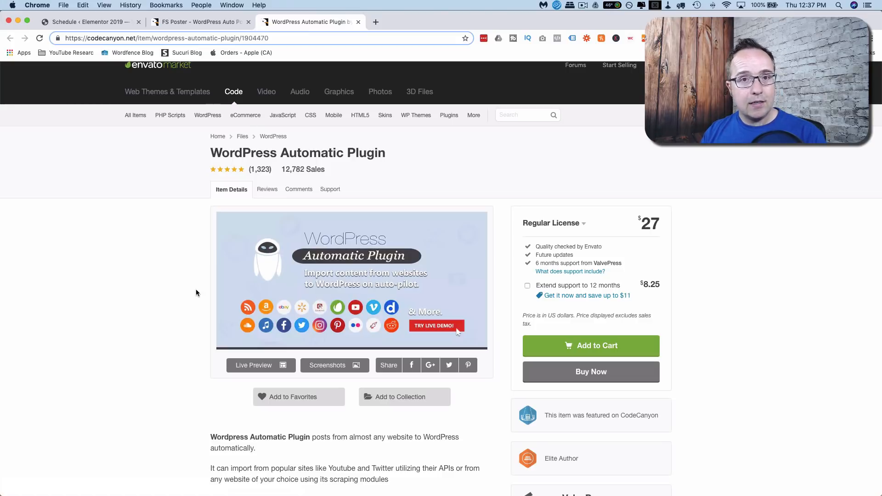
click(108, 24)
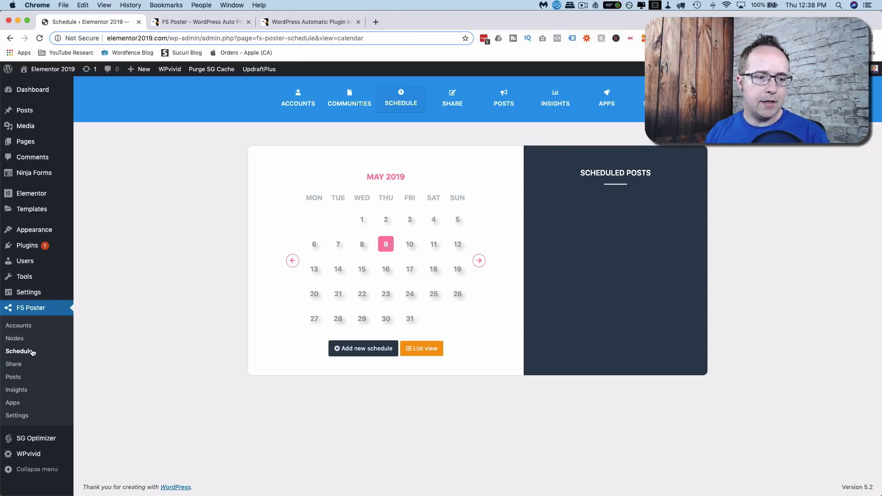
Step: Open FS Poster Insights and review the stats: 3 shares this month, 0 views, 3 accounts, 72 communities
click(16, 390)
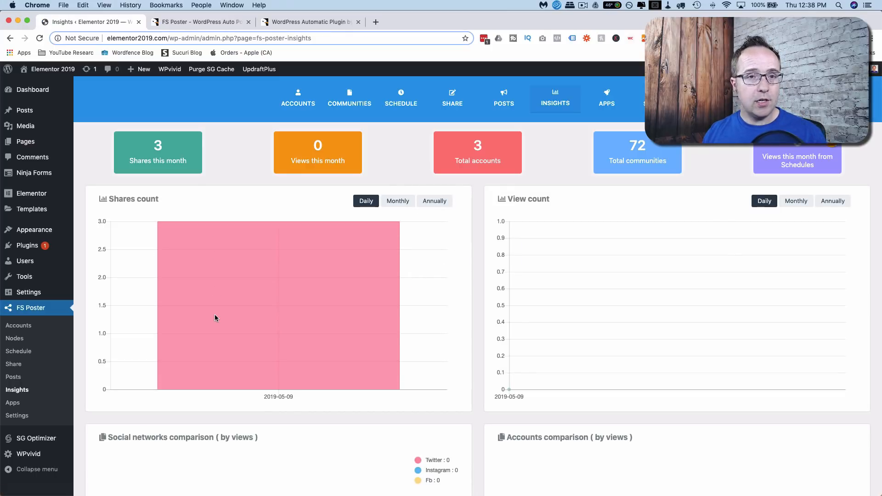
scroll(306, 240, down, 1)
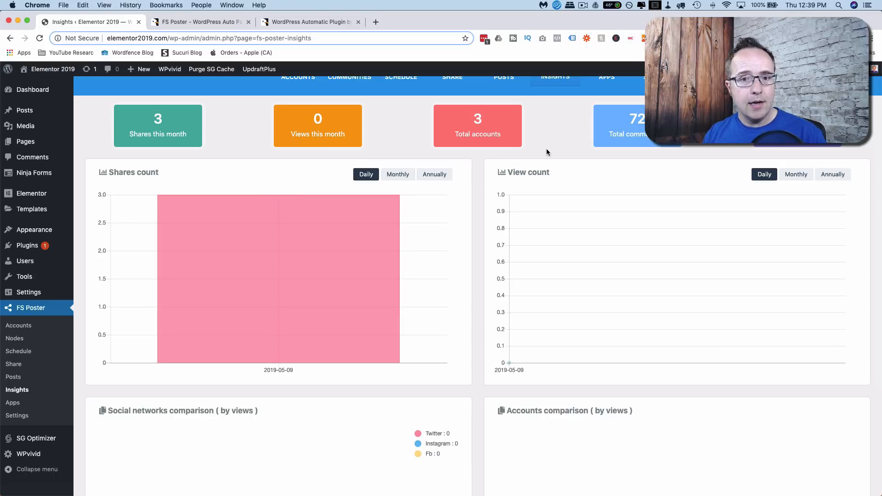
scroll(476, 161, down, 5)
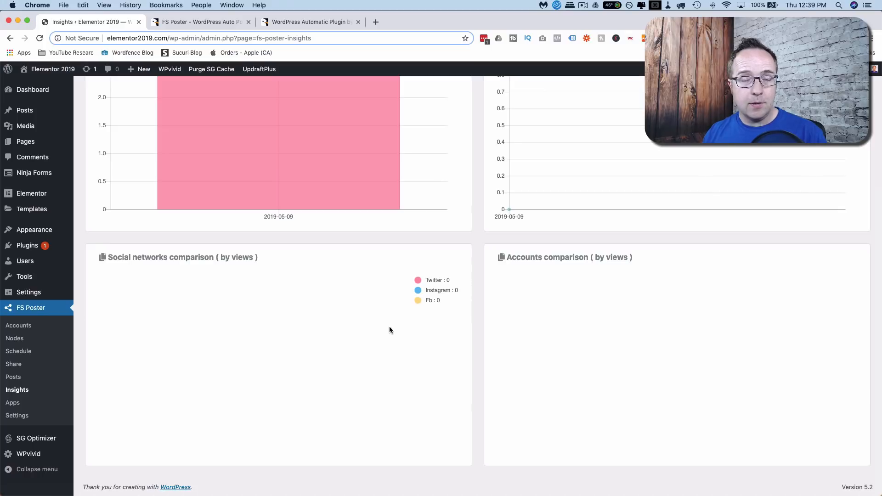
scroll(501, 311, up, 3)
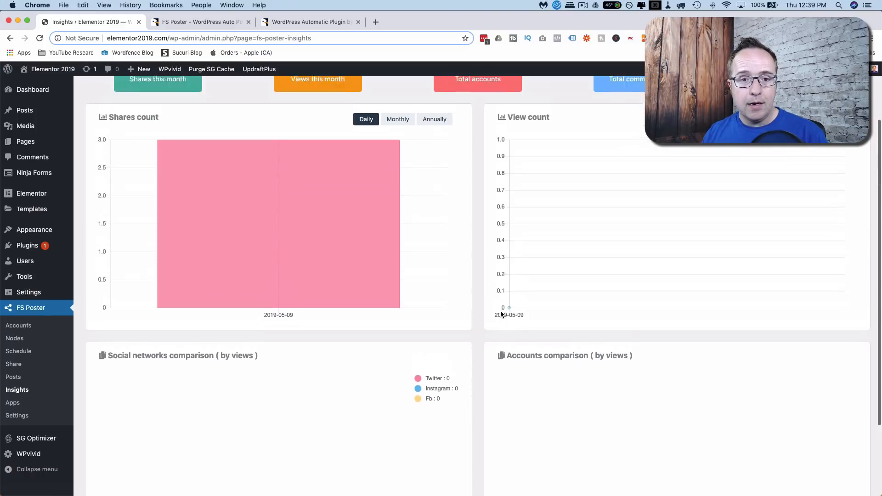
scroll(500, 311, up, 2)
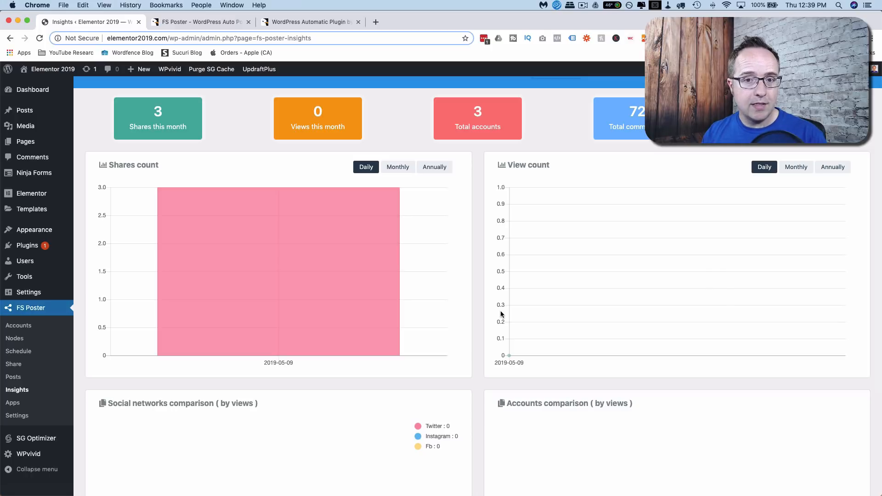
scroll(500, 314, up, 1)
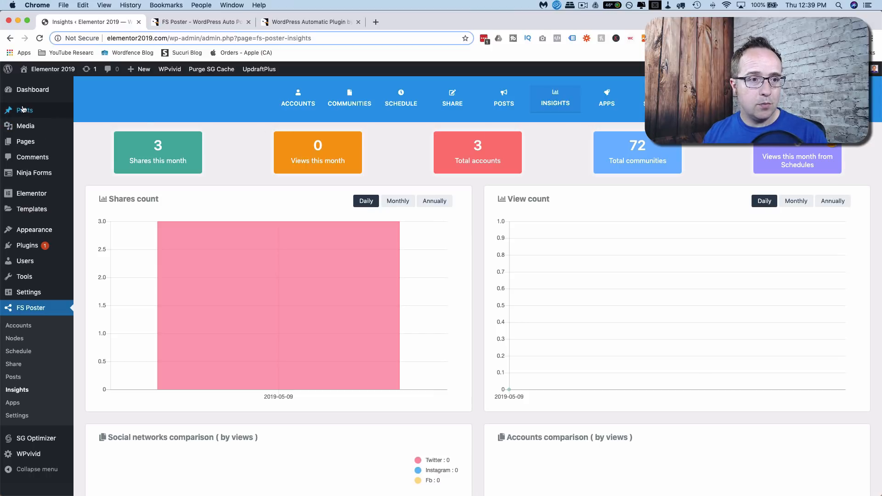
Step: Start a new post titled 'Busy Bridge'
mouse_move(27, 110)
click(93, 125)
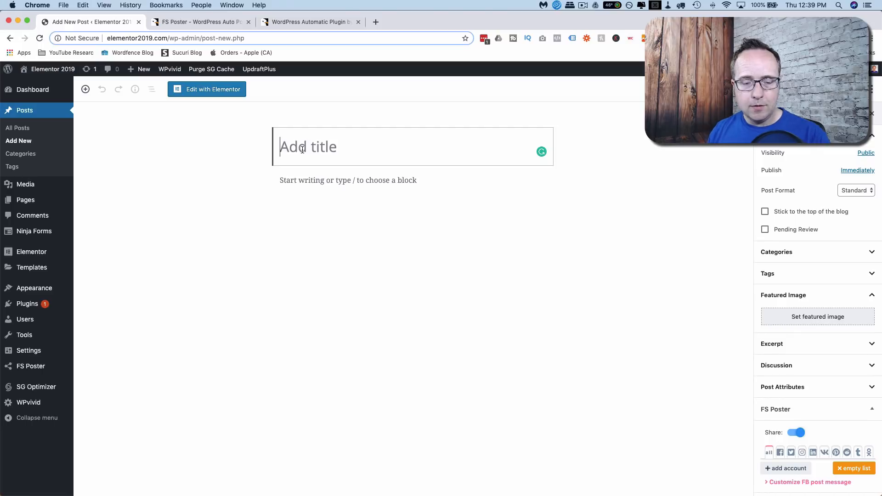
text(Busy Brid)
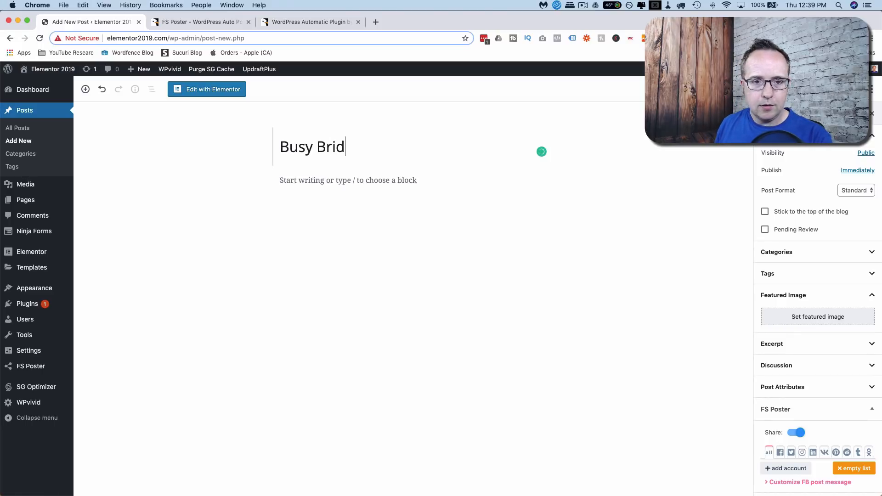
text(ge)
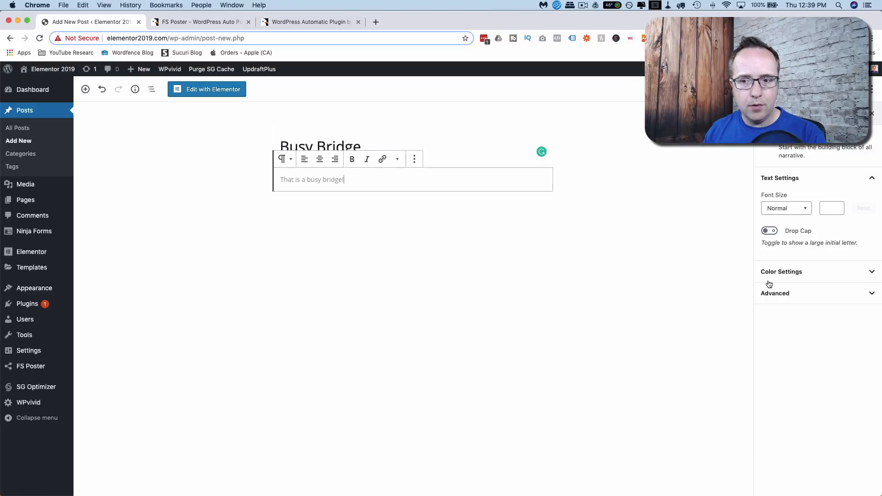
Step: Upload the busy-bridge photo and set it as the post's featured image
click(776, 113)
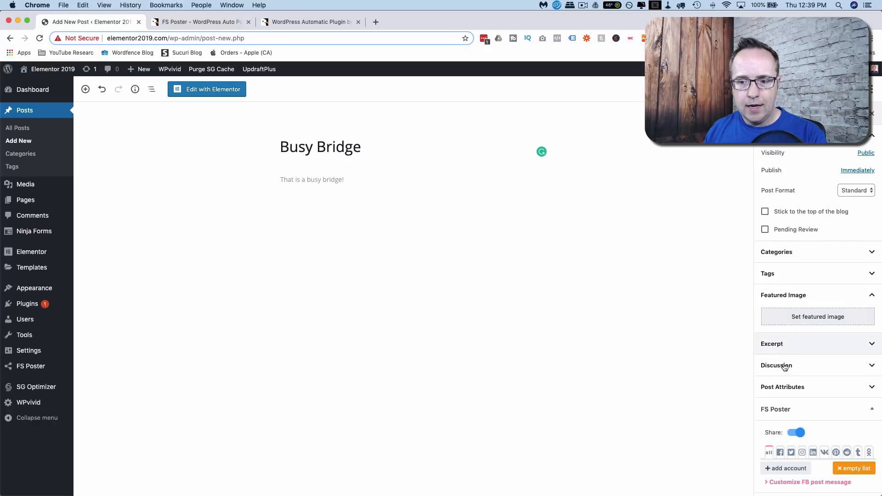
scroll(785, 366, down, 2)
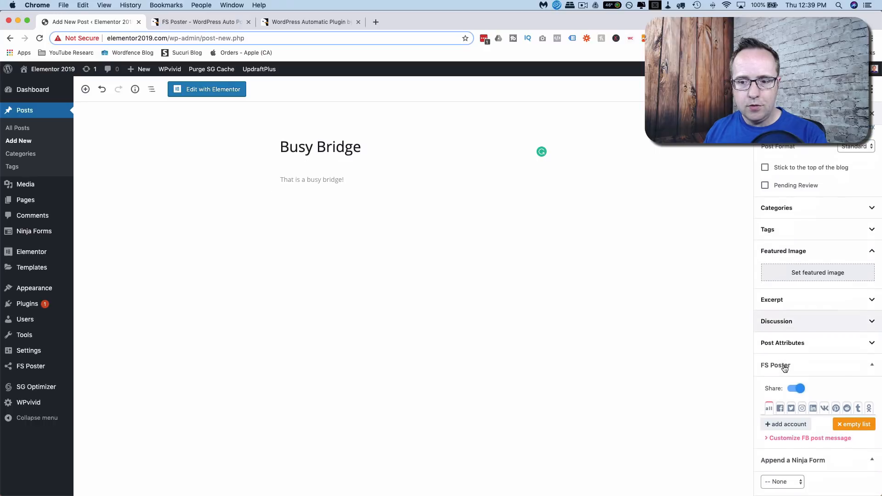
click(795, 273)
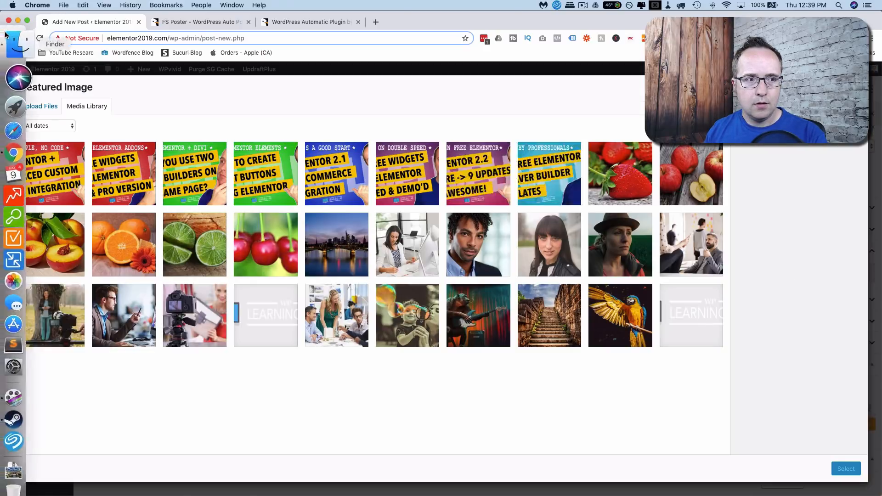
click(5, 34)
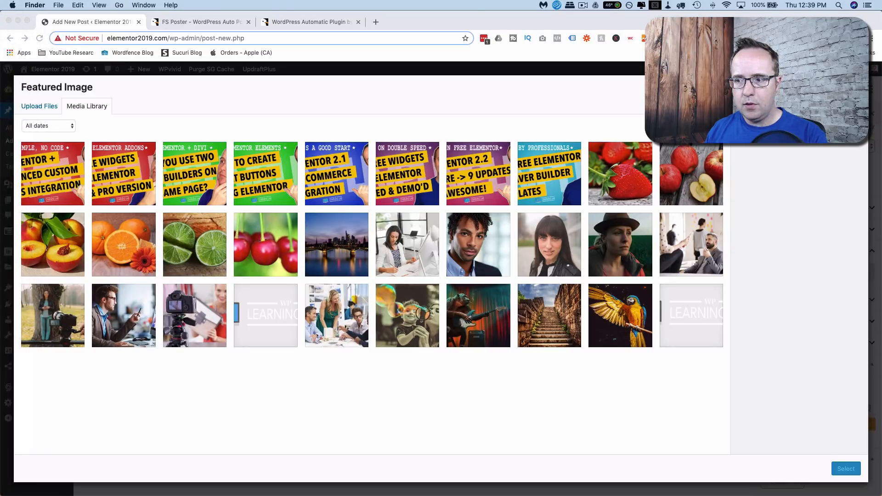
drag(5, 34, 431, 152)
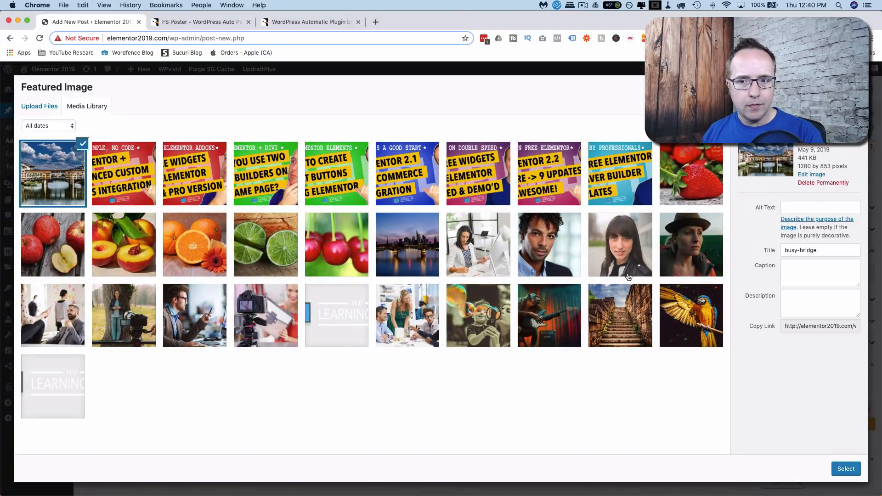
click(845, 468)
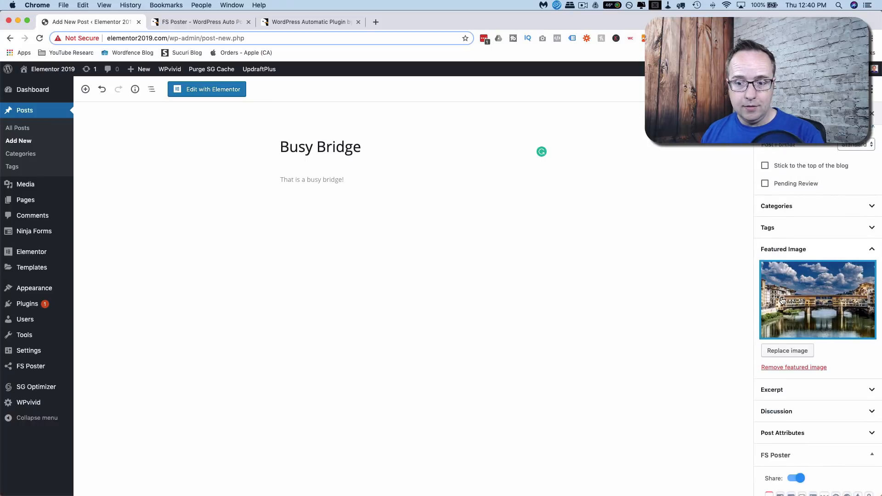
scroll(782, 300, down, 3)
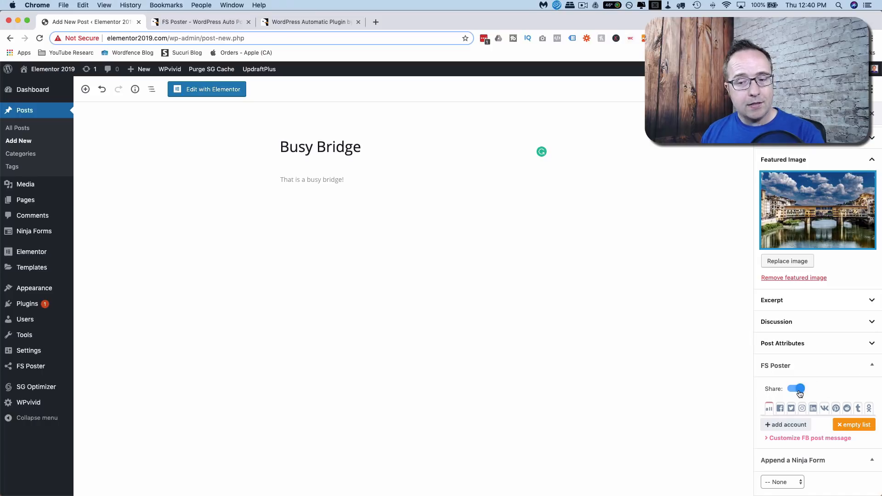
Step: Add the Facebook, Instagram, Plutio Community group and Twitter accounts to the post's FS Poster share list
click(784, 424)
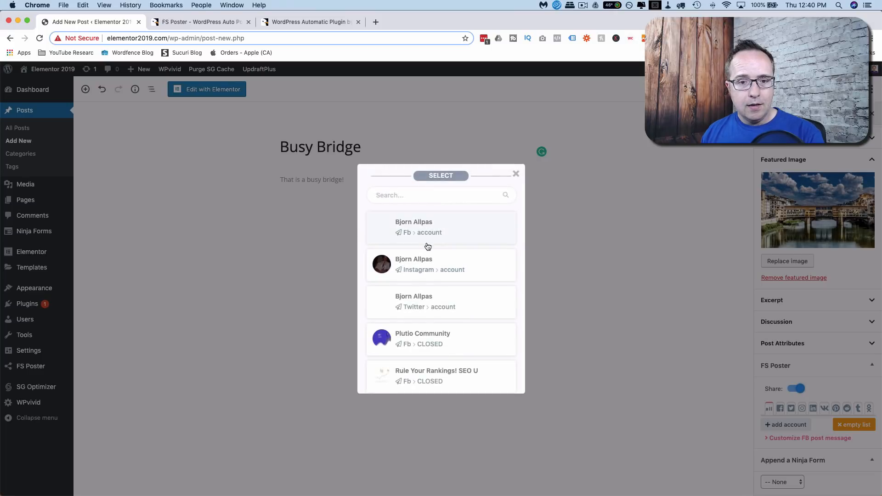
click(428, 246)
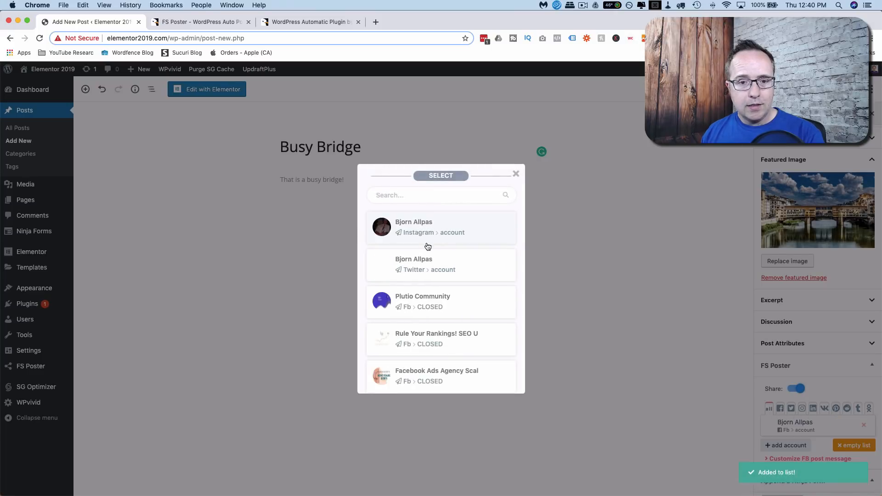
click(435, 236)
click(438, 254)
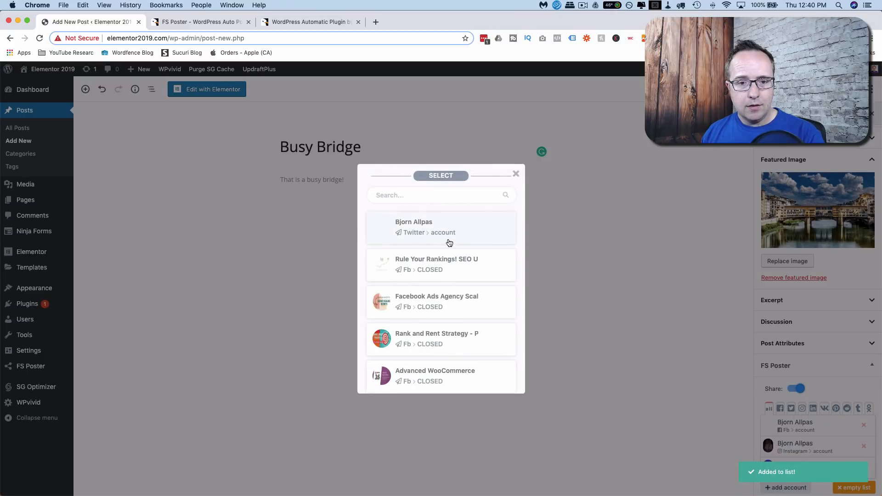
click(448, 239)
click(516, 174)
scroll(816, 441, down, 1)
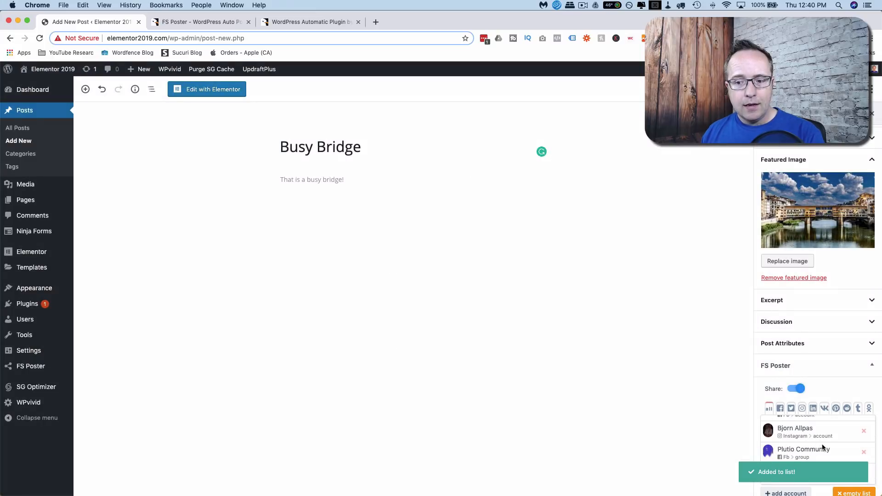
scroll(831, 370, down, 2)
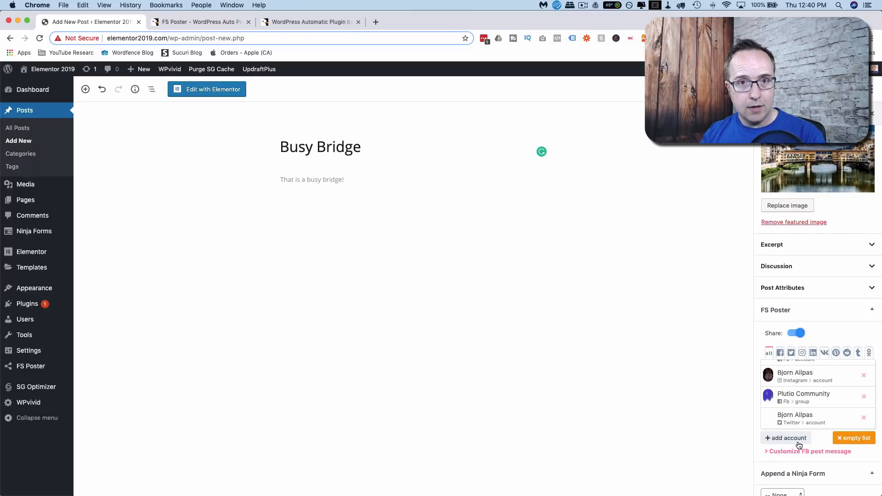
scroll(785, 390, up, 1)
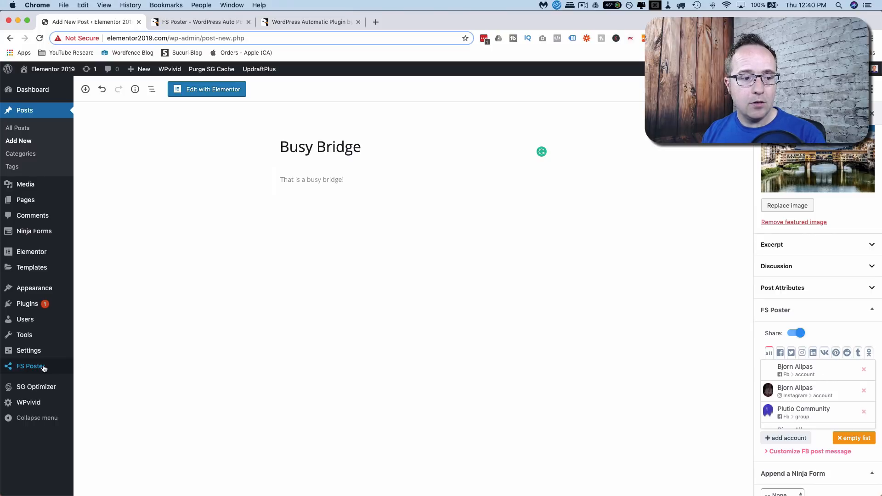
mouse_move(42, 367)
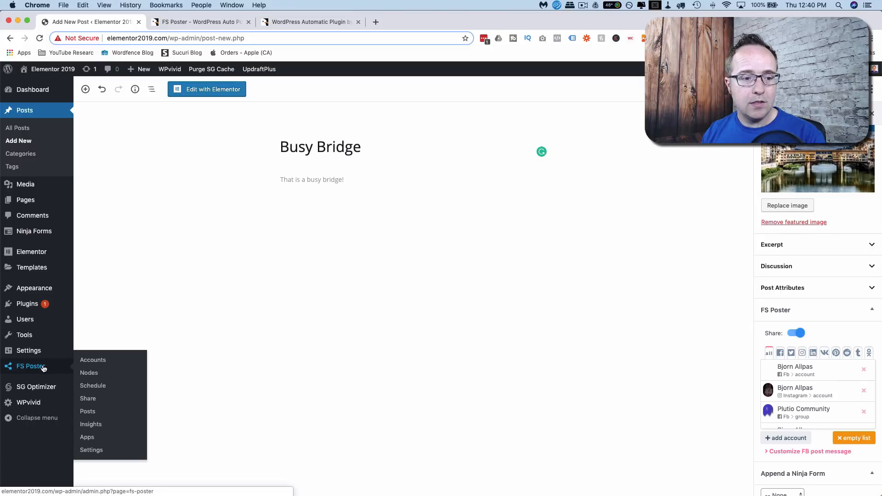
Step: Leave the post for FS Poster Apps, look at the Twitter Add App form, then go to the Share page
click(86, 440)
key(Return)
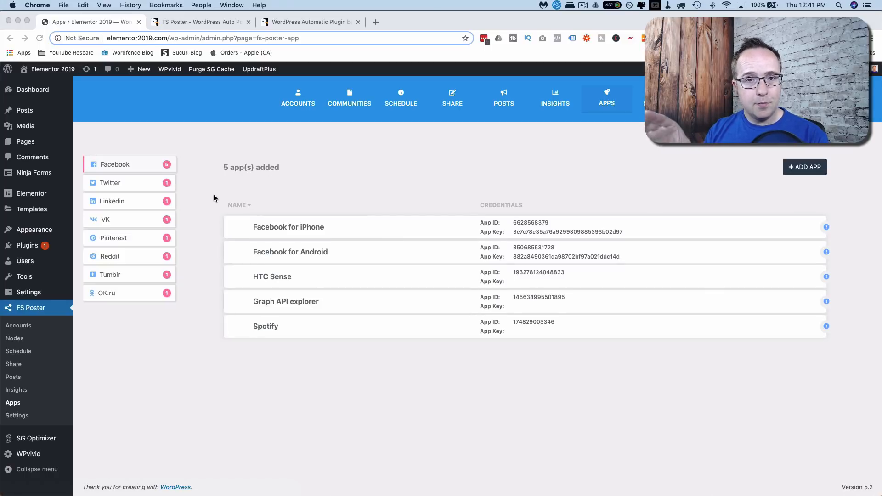
click(136, 186)
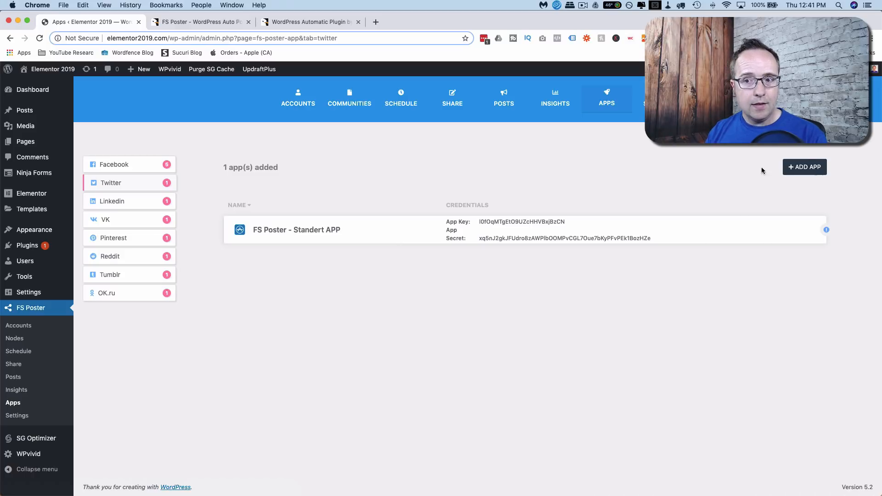
click(810, 167)
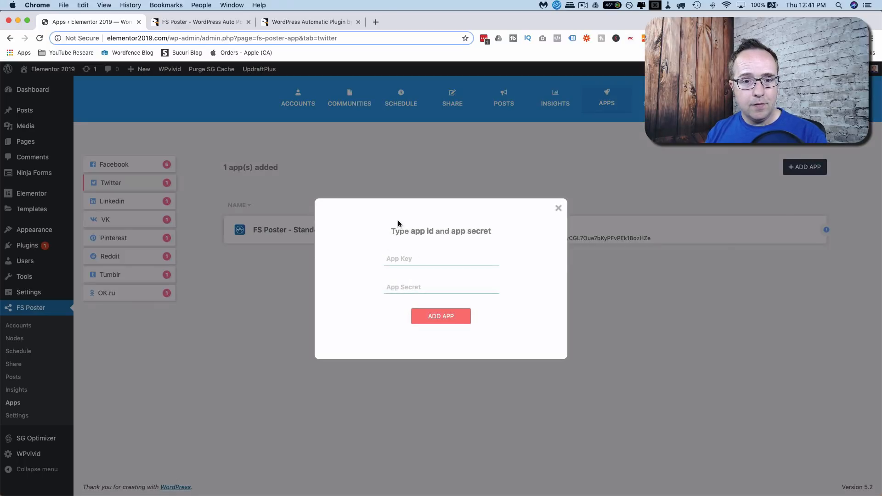
click(558, 209)
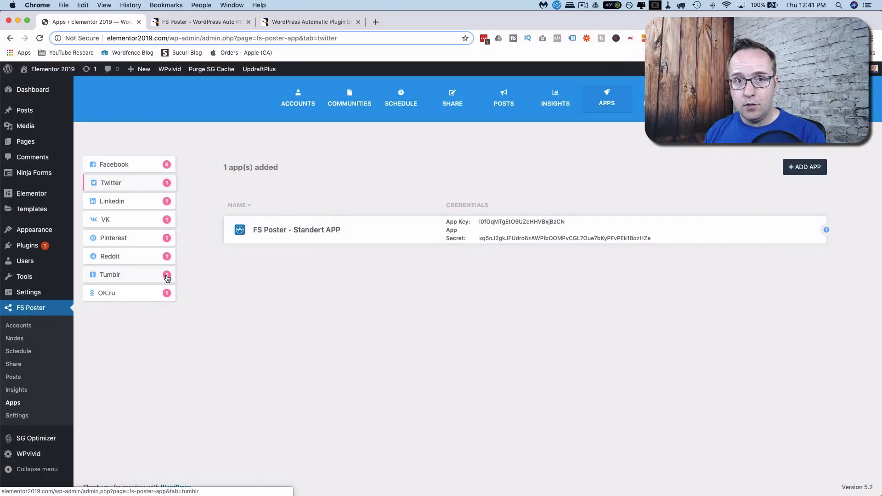
click(465, 100)
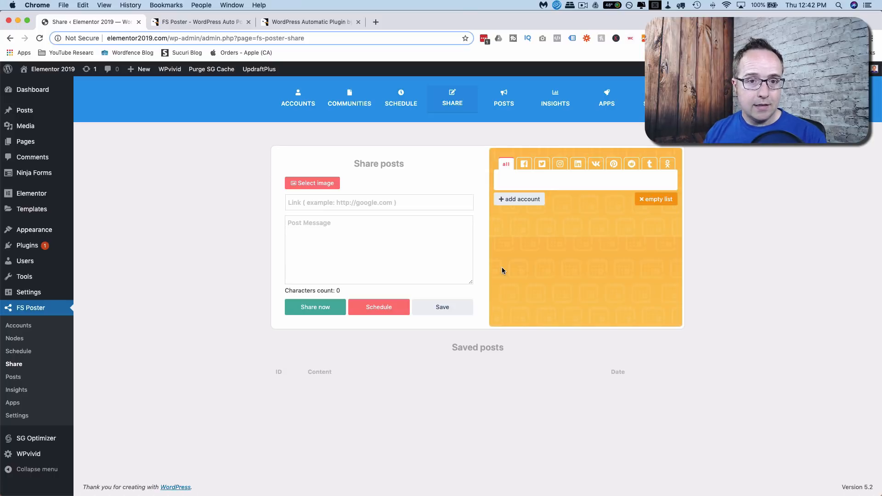
Step: Open FS Poster's Posts log showing three successful shares to Twitter, Instagram and Facebook
click(504, 100)
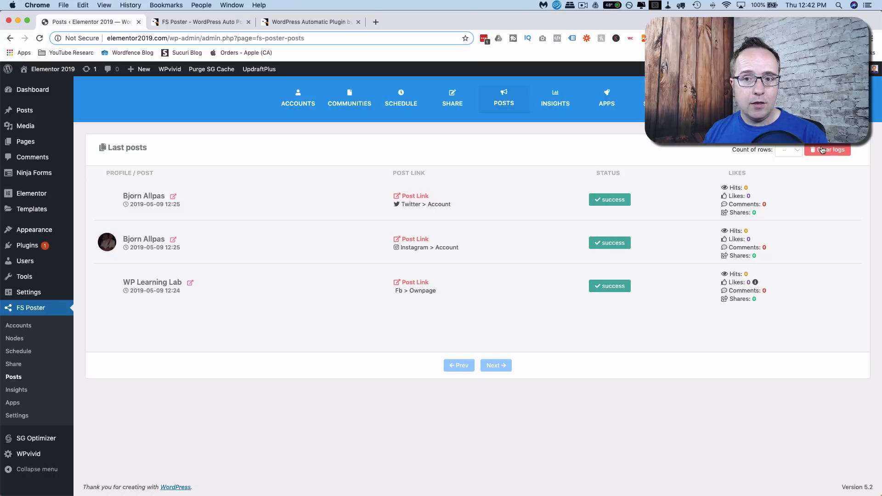
Step: Open FS Poster's Communities tab listing Facebook own pages and groups
click(353, 111)
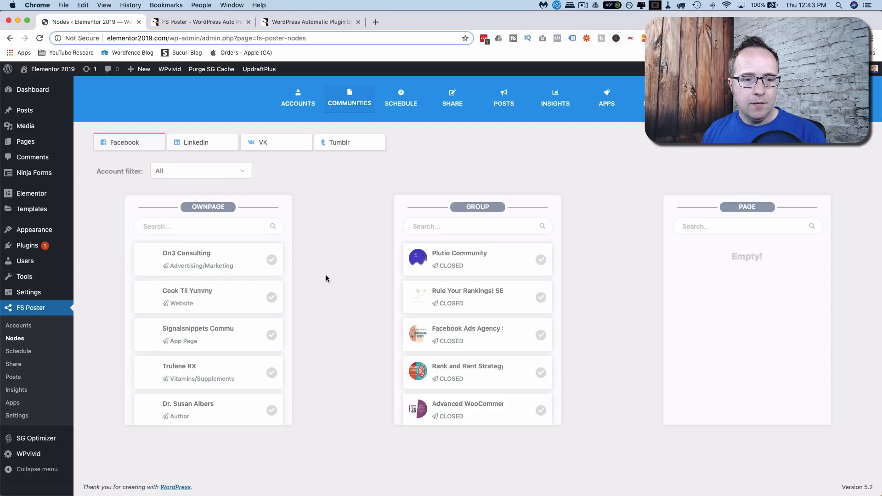
Step: Activate the On3 Consulting Facebook page, then bring up its Activate with condition dialog
click(271, 261)
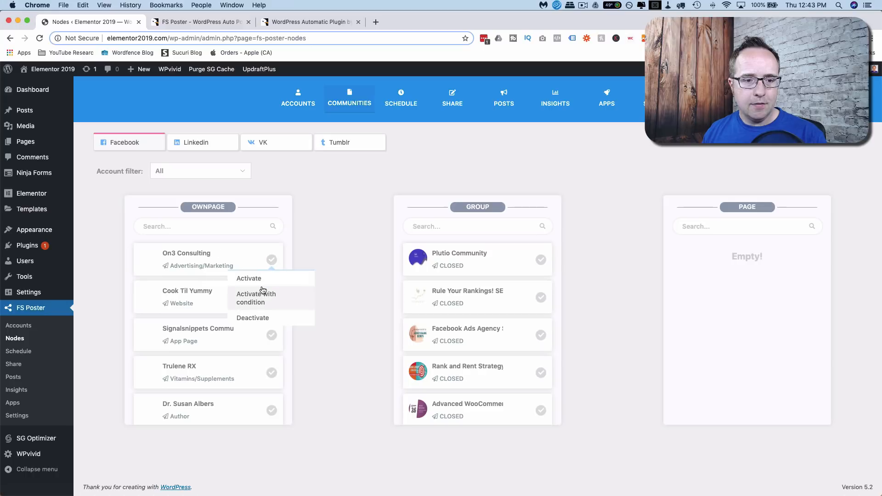
click(251, 278)
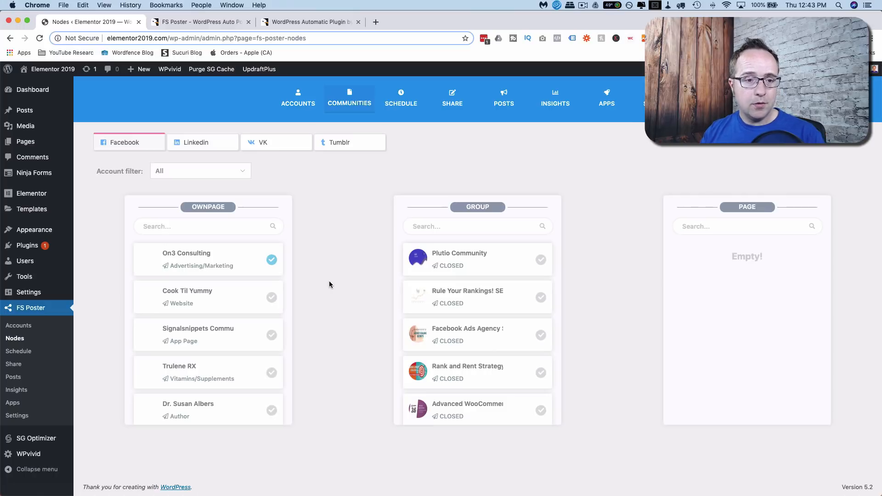
mouse_move(276, 267)
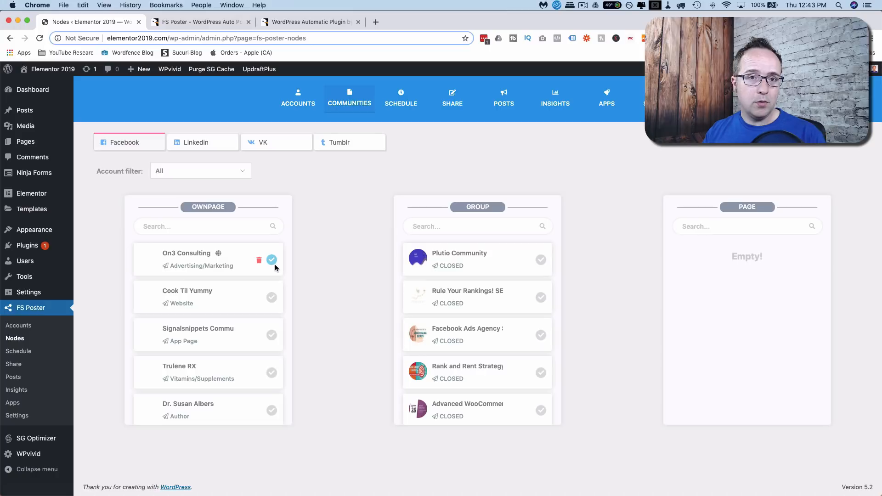
click(274, 263)
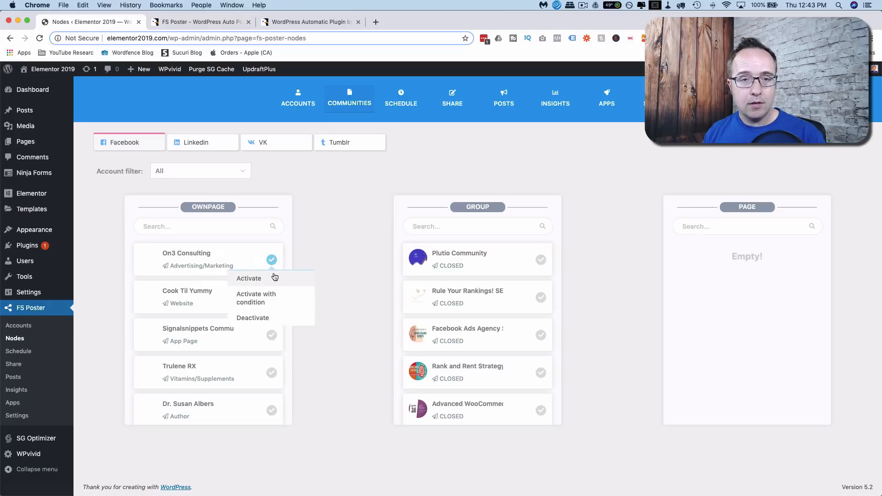
click(260, 303)
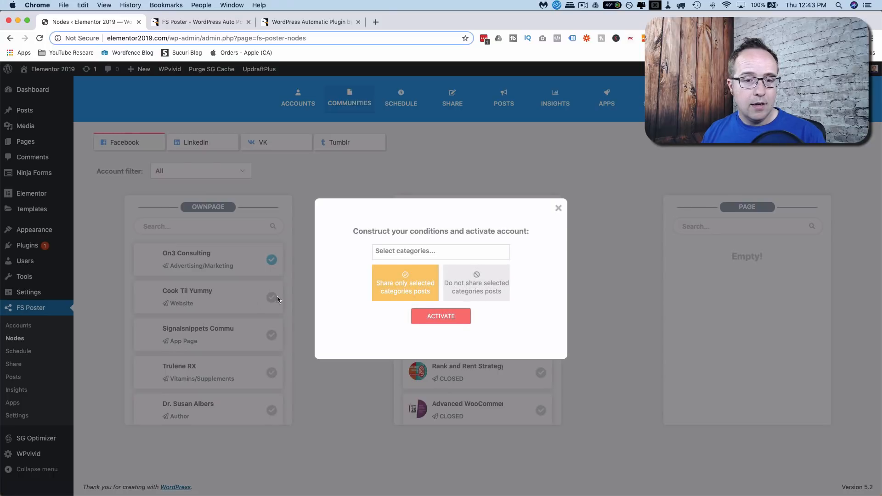
Step: Pick Music with 'Do not share selected categories posts', close the dialog unsaved, and deactivate On3 Consulting
click(439, 251)
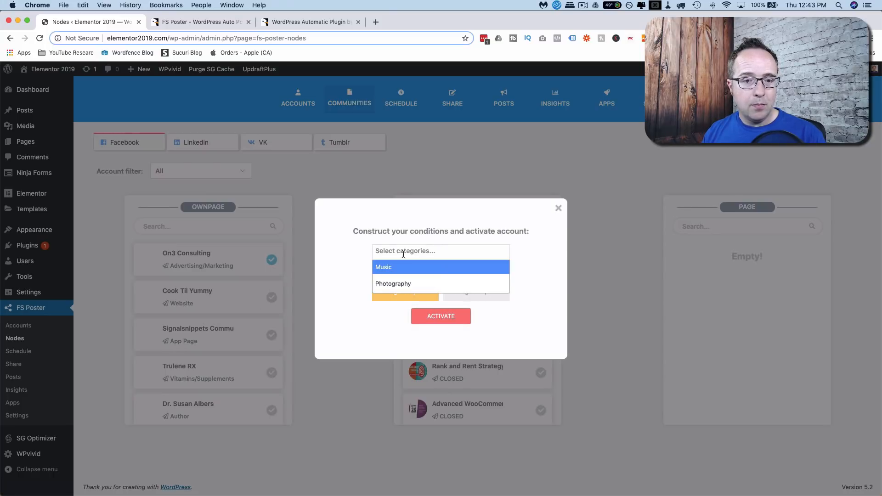
click(385, 270)
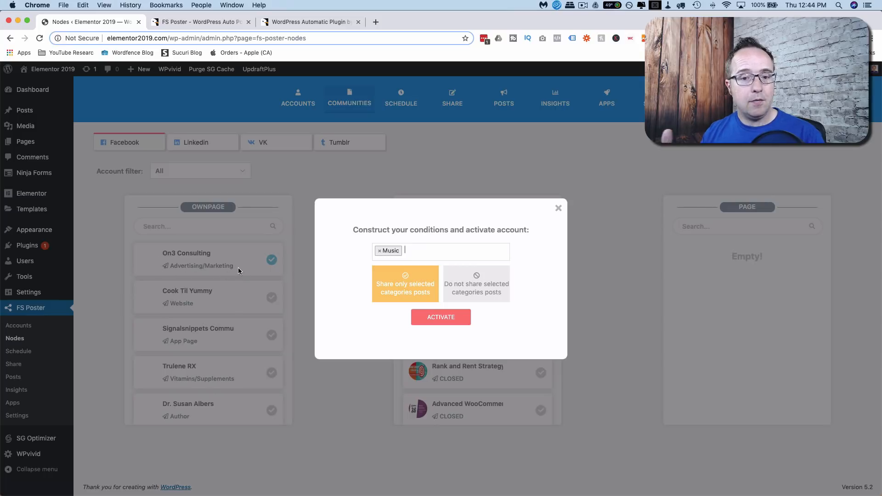
click(482, 288)
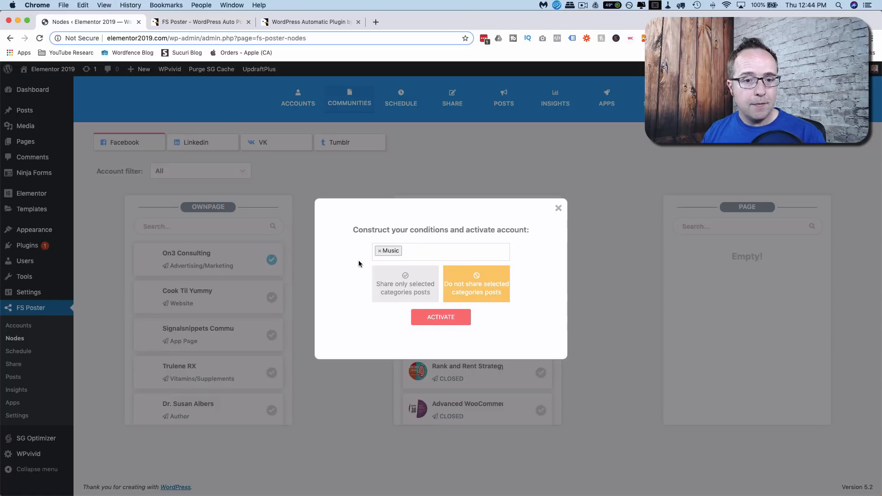
click(559, 210)
click(271, 259)
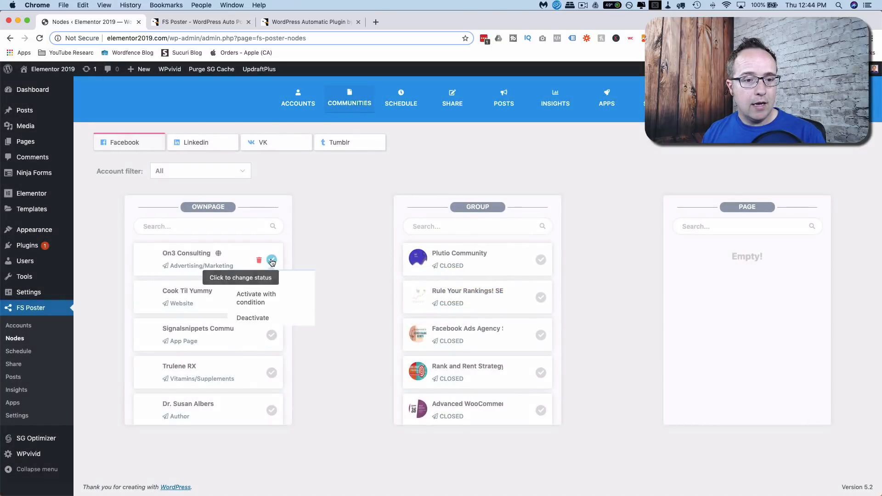
click(252, 317)
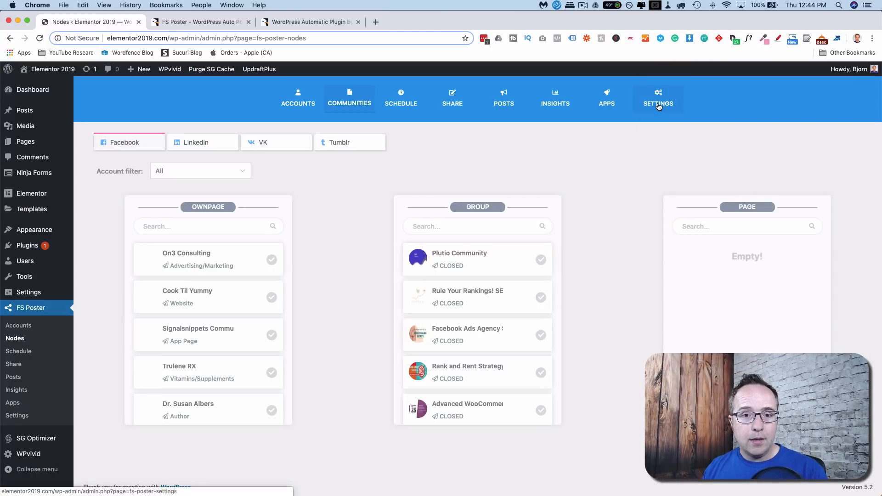
click(659, 105)
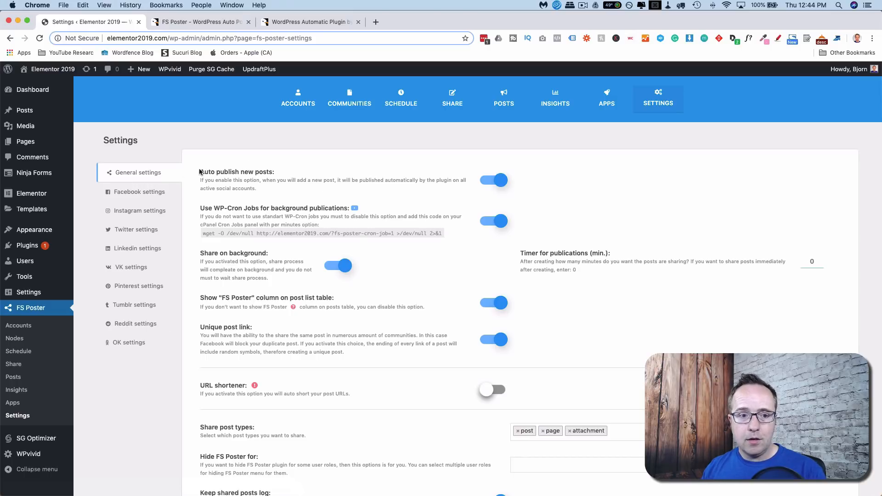
scroll(400, 230, down, 1)
scroll(399, 231, down, 1)
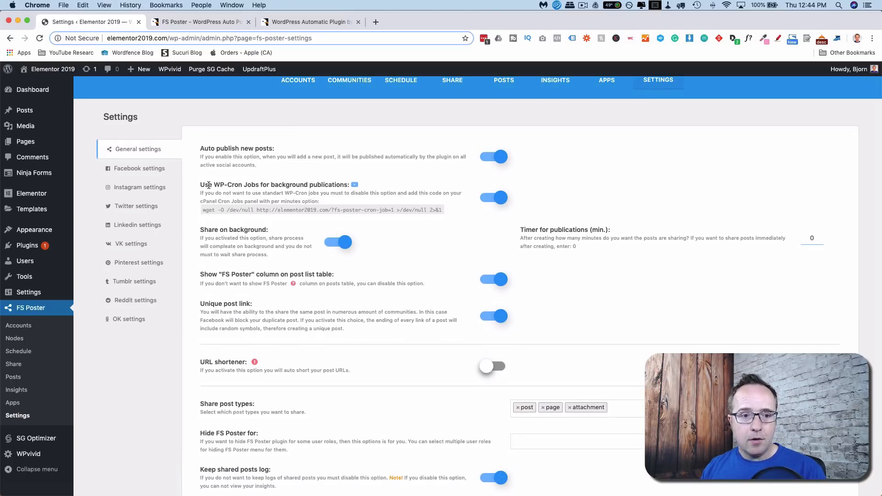
drag(206, 185, 311, 182)
click(315, 183)
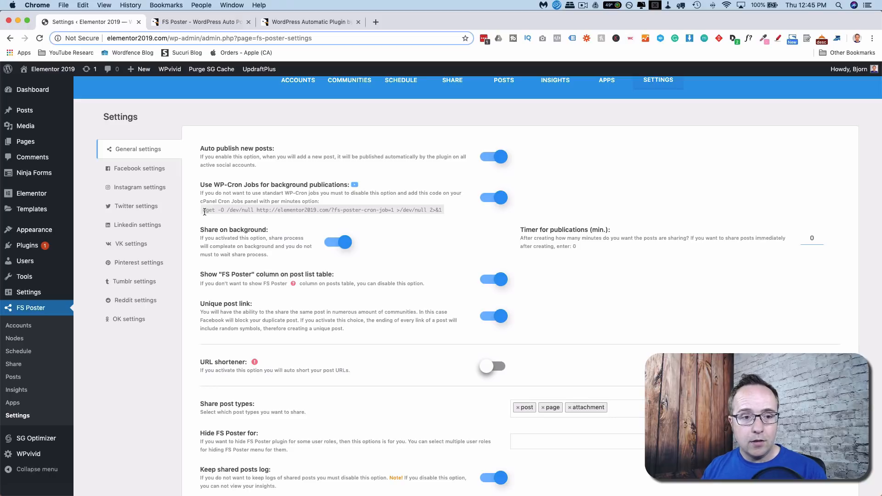
drag(204, 211, 449, 210)
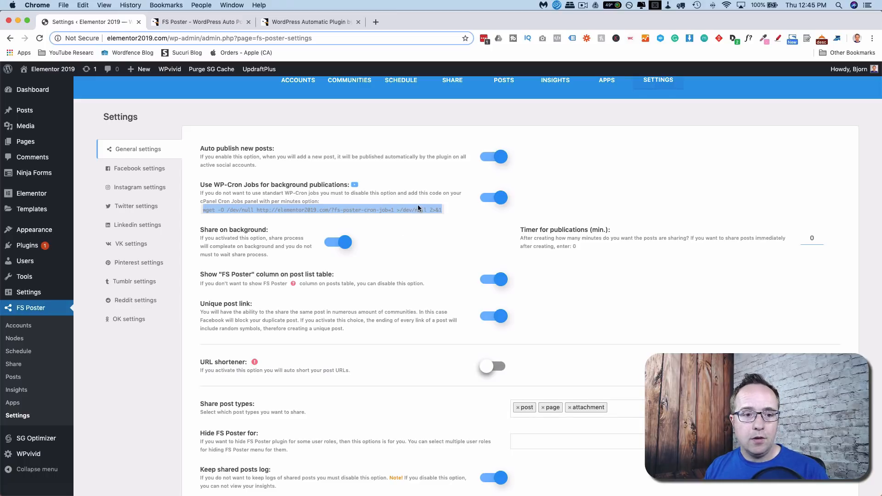
scroll(418, 205, down, 2)
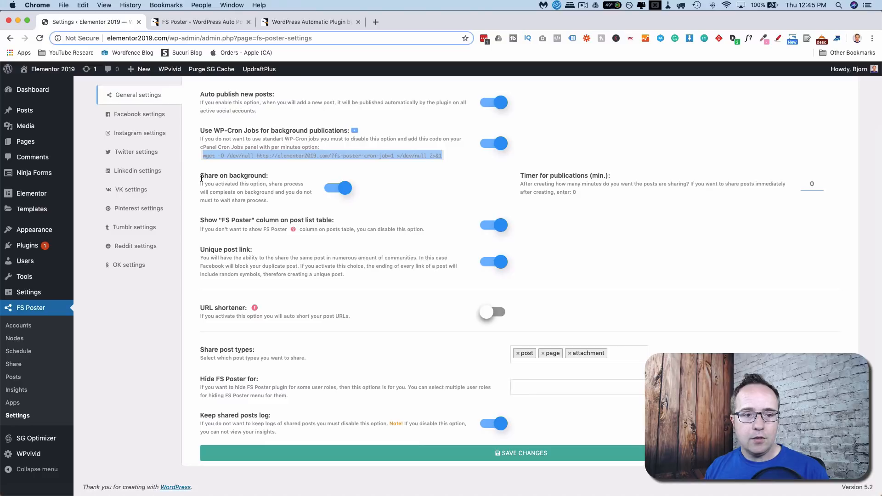
click(347, 192)
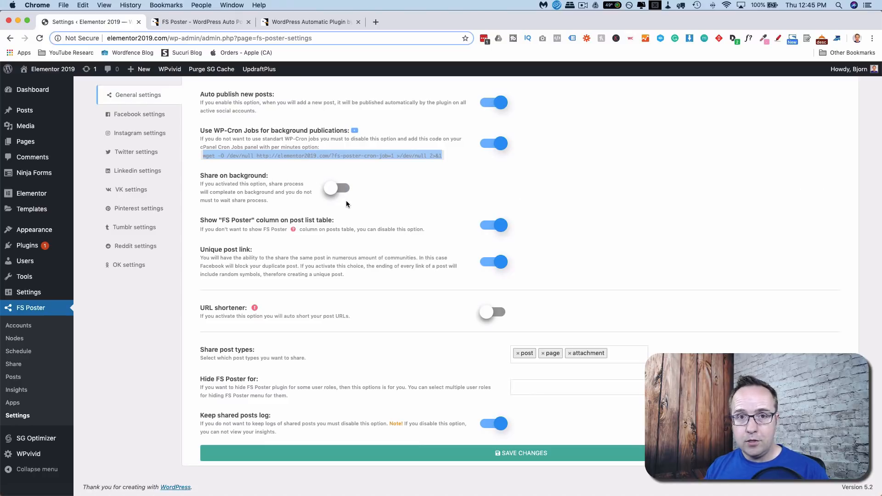
click(325, 181)
click(329, 189)
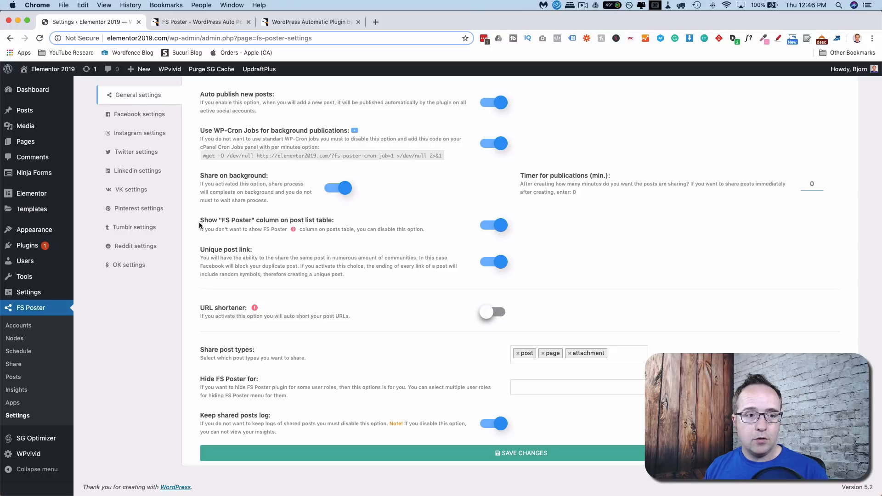
mouse_move(28, 114)
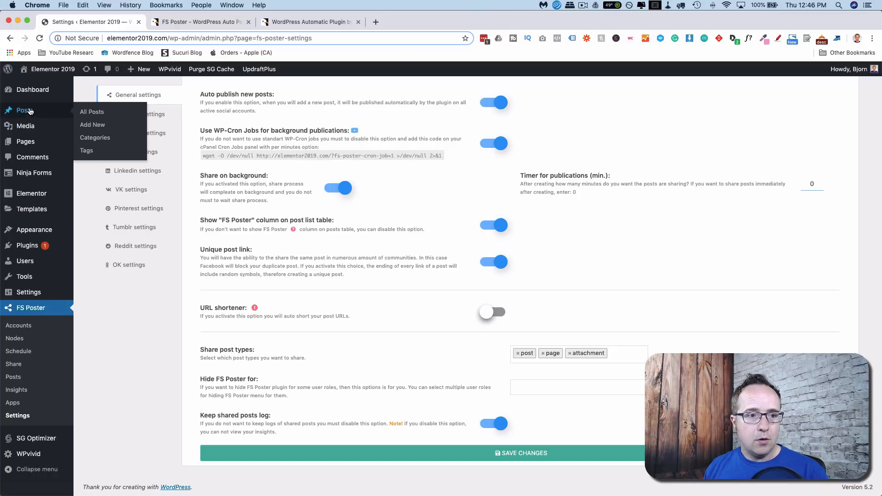
Step: Hide the FS Poster column from All Posts via Screen Options, then return to the FS Poster settings
super+click(92, 114)
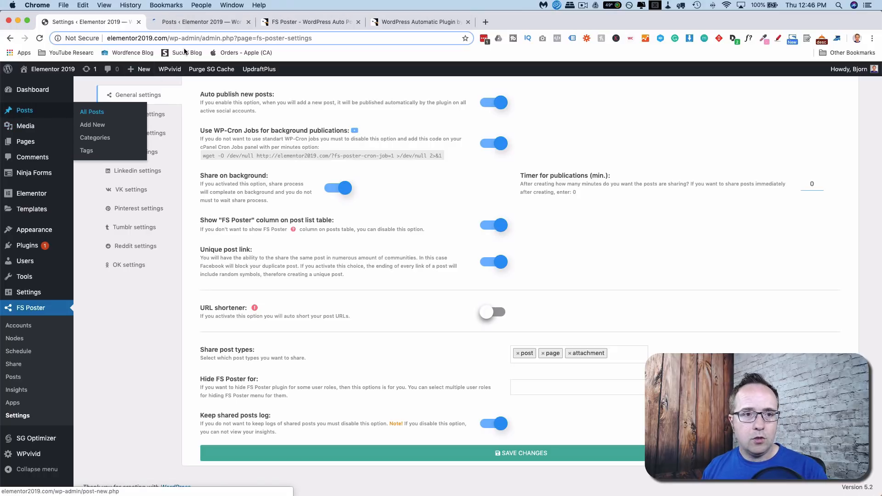
click(202, 24)
drag(703, 144, 753, 145)
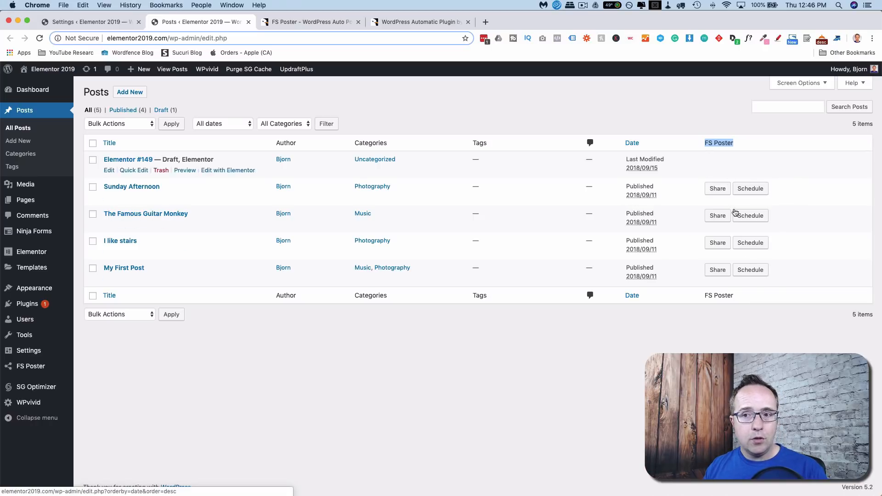
click(802, 83)
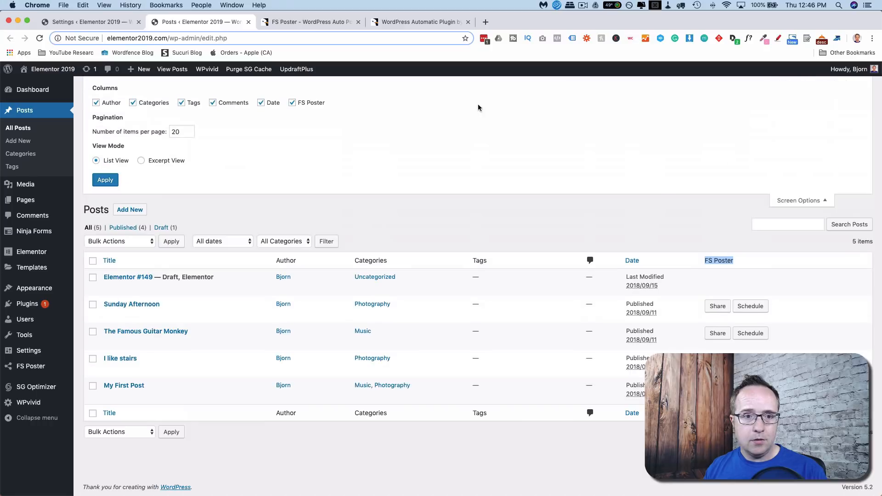
click(299, 105)
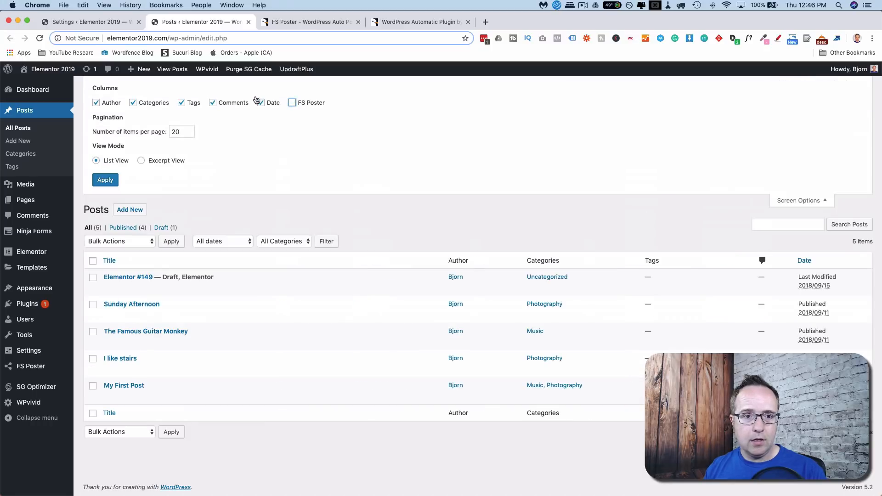
click(89, 23)
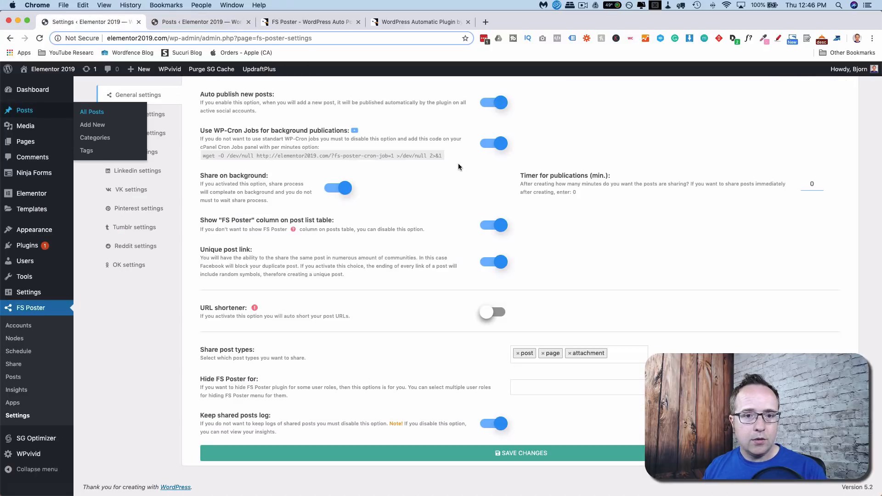
Step: Turn off the FS Poster post-list column, and leave the URL shortener off after checking its TinyURL and Bitly services
click(501, 229)
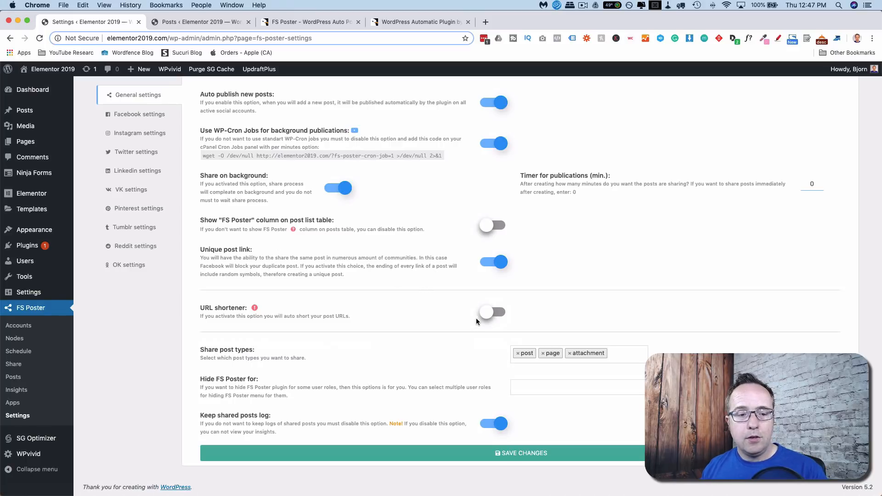
click(494, 312)
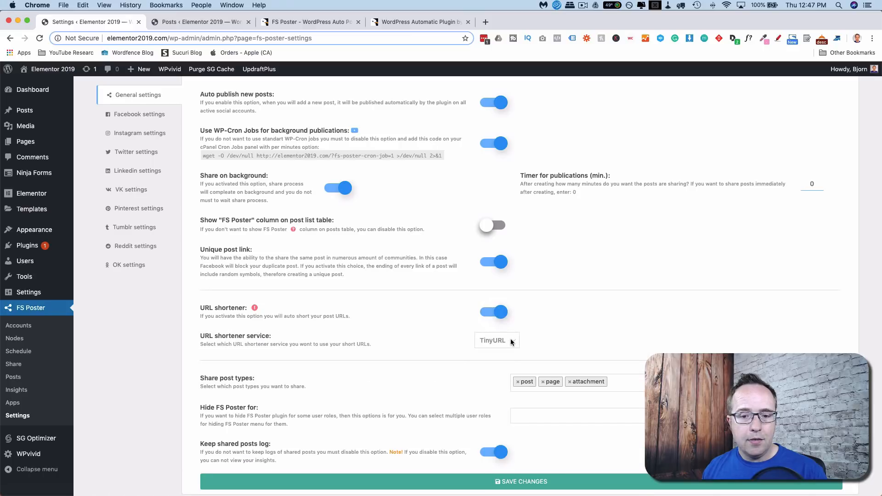
click(496, 340)
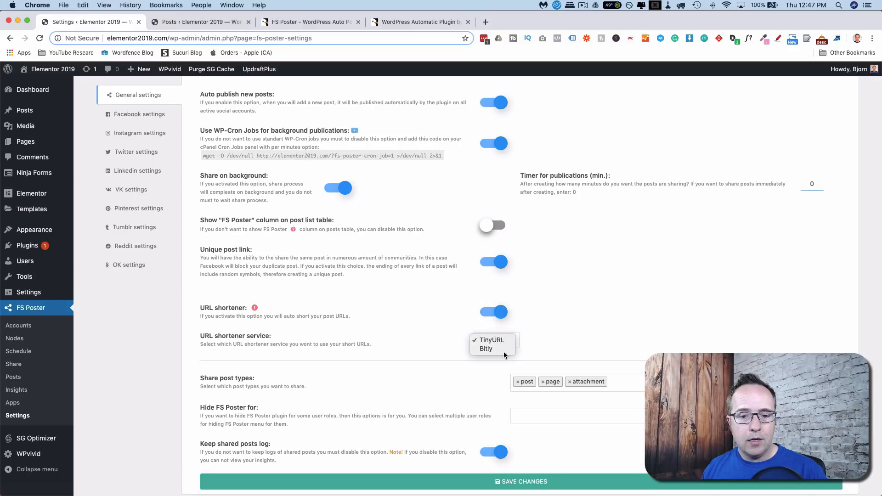
click(500, 313)
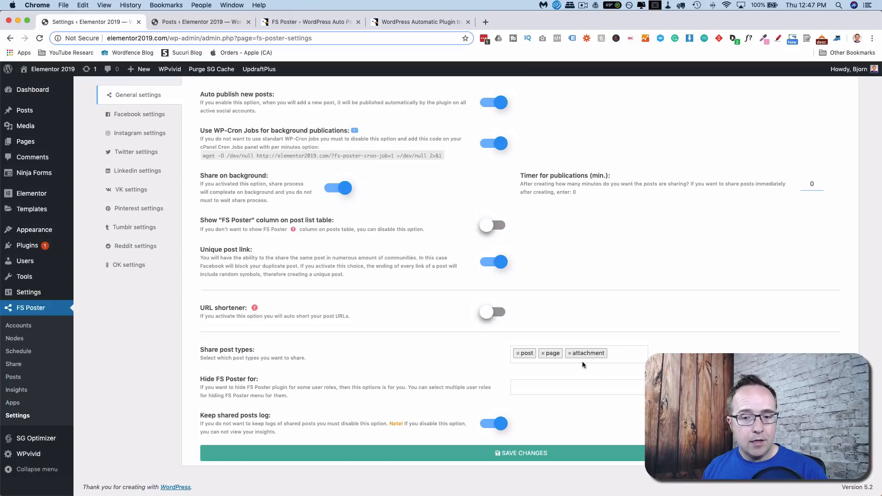
Step: Remove page and attachment from Share post types, leaving only post
click(570, 353)
click(543, 353)
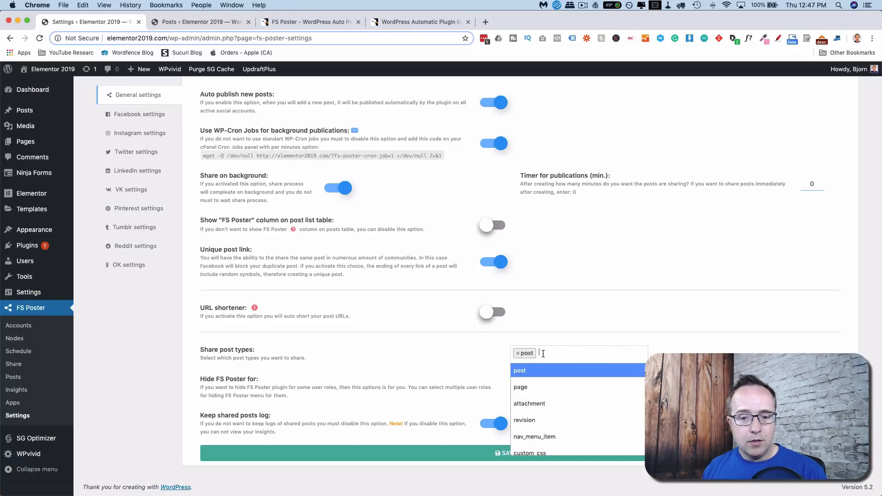
click(458, 346)
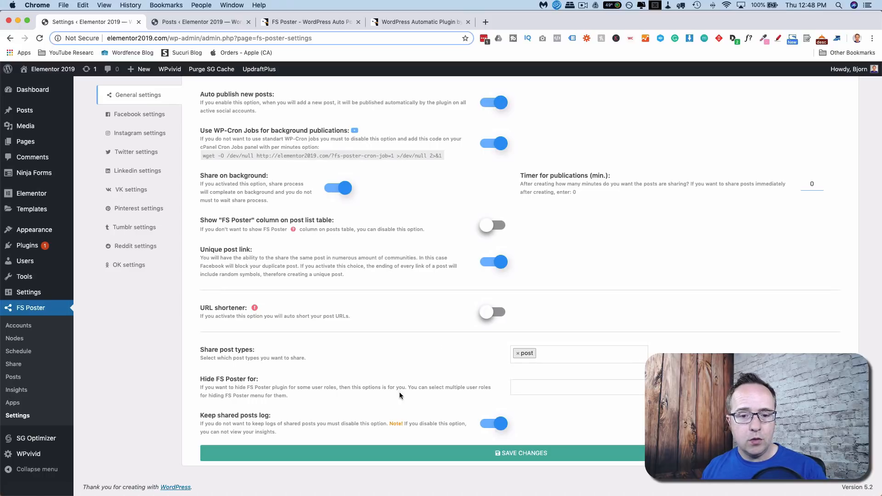
Step: Hide FS Poster from the Editor, Author, Contributor and Subscriber roles
click(518, 389)
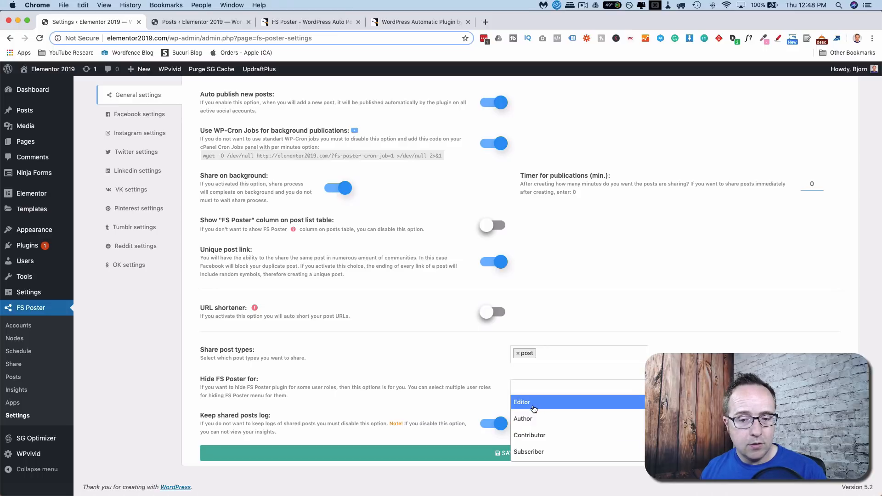
click(535, 403)
click(557, 387)
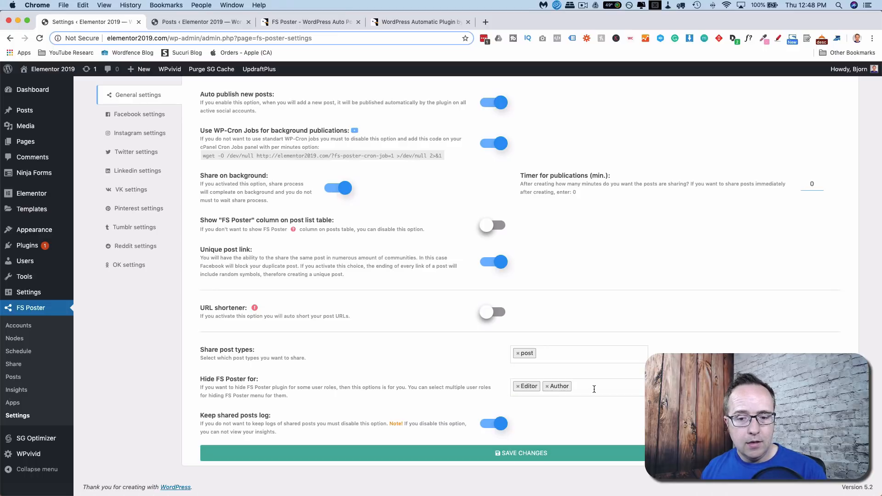
click(594, 389)
click(584, 436)
click(632, 388)
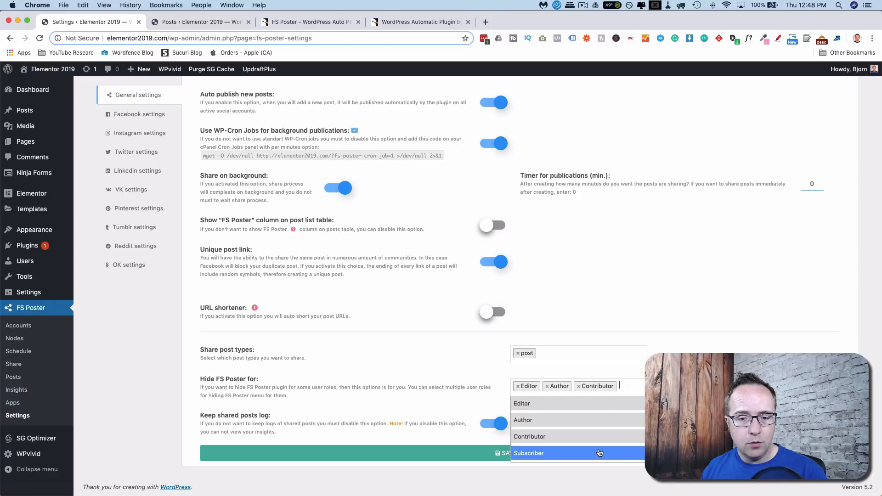
click(597, 454)
click(595, 398)
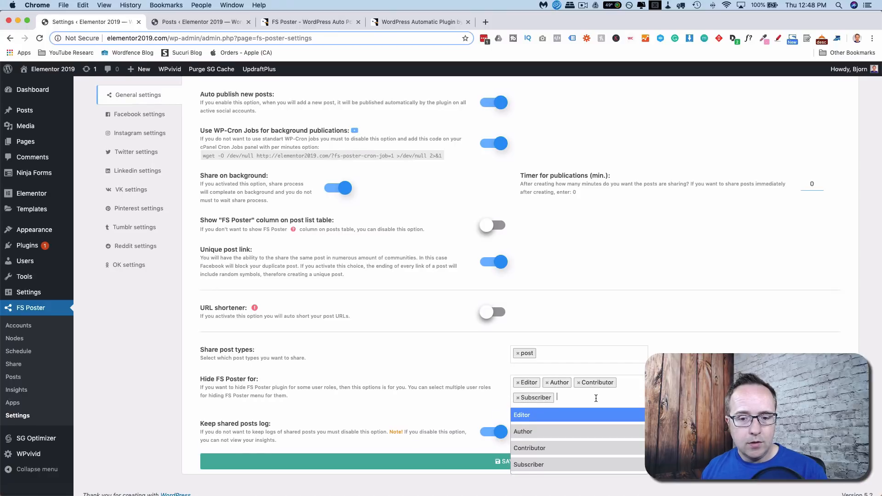
scroll(590, 417, down, 1)
click(502, 376)
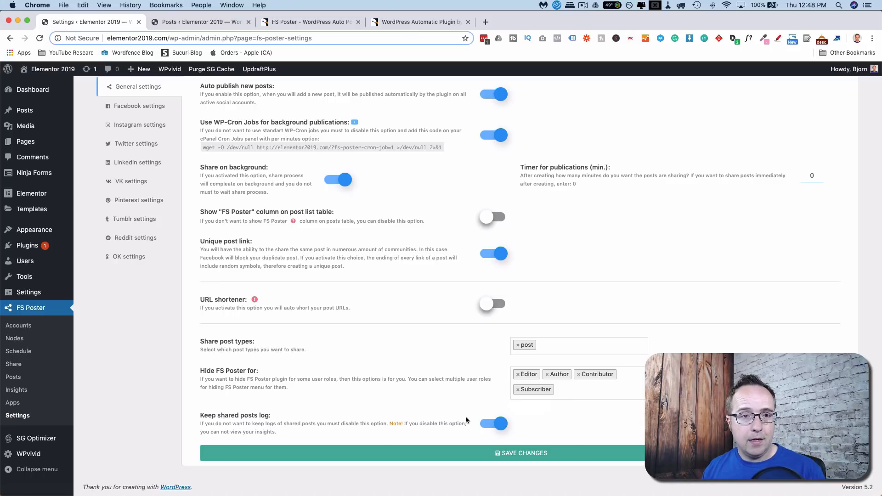
scroll(456, 403, up, 4)
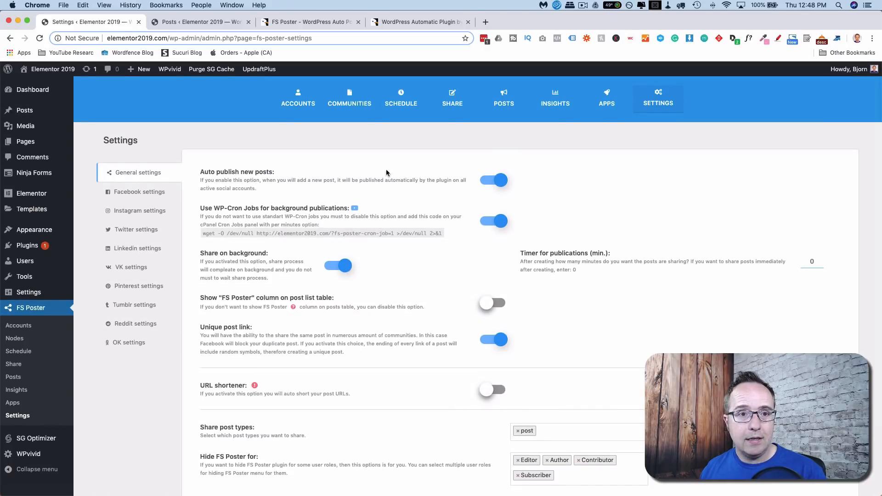
Step: Scroll through the CodeCanyon FS Poster page to review its $45 license, 9 networks and scheduling
click(310, 23)
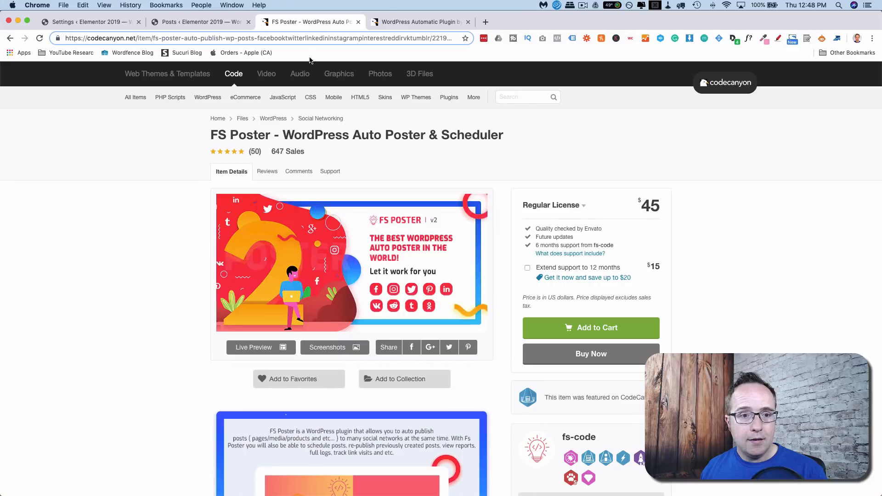
scroll(186, 234, down, 10)
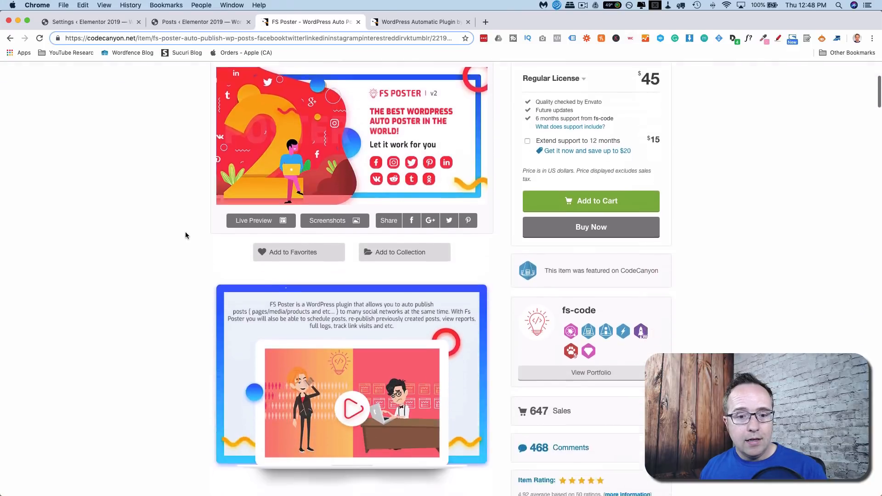
scroll(185, 233, down, 8)
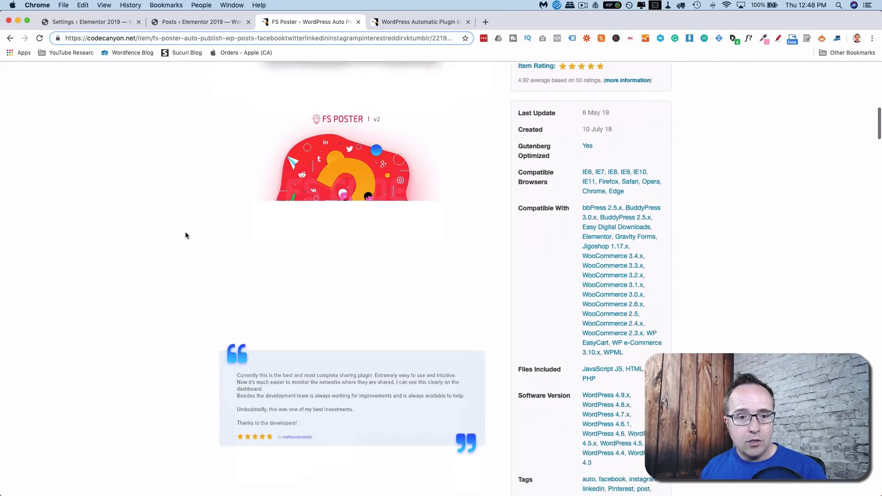
scroll(185, 235, down, 2)
scroll(185, 235, up, 5)
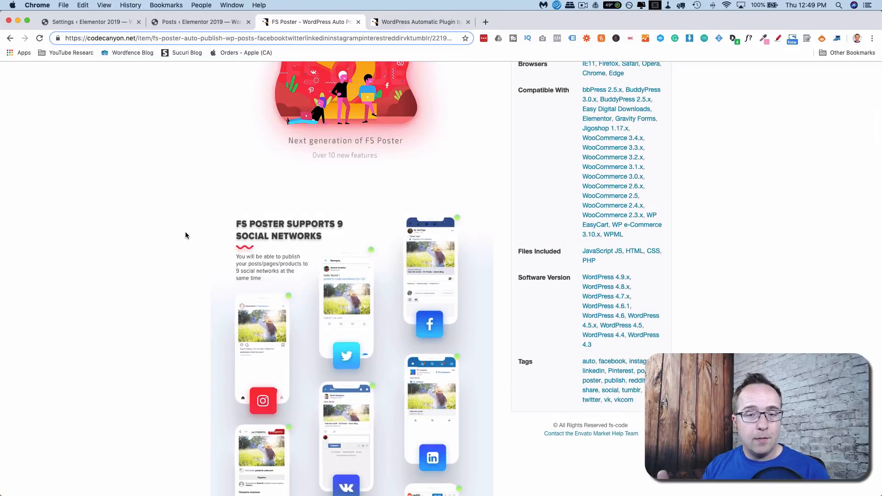
scroll(185, 235, down, 11)
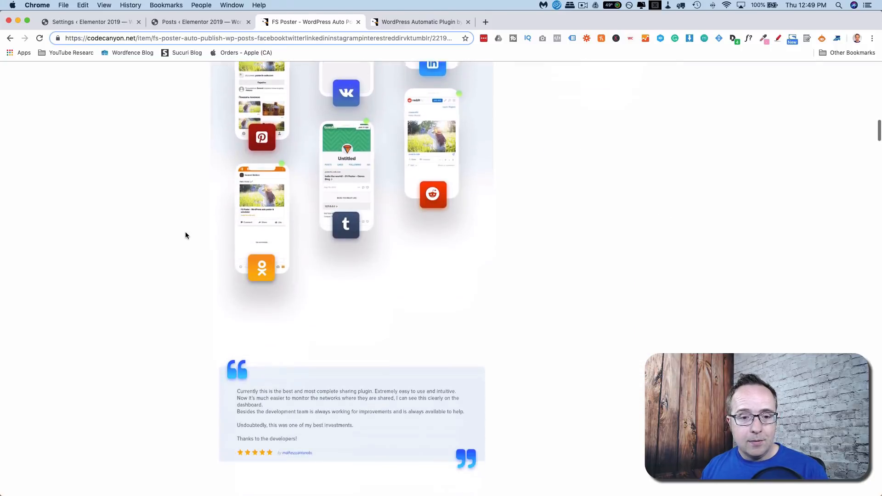
scroll(186, 235, down, 7)
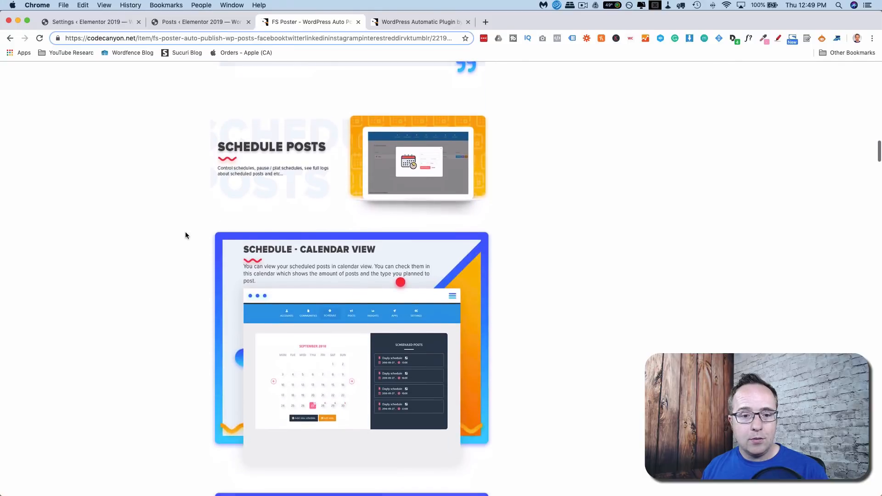
scroll(189, 257, up, 4)
scroll(191, 274, down, 1)
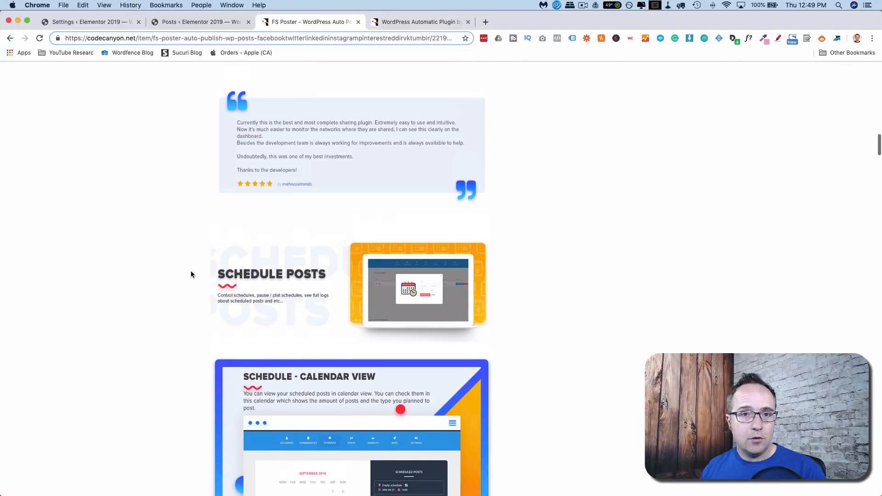
scroll(191, 273, up, 2)
scroll(191, 274, up, 1)
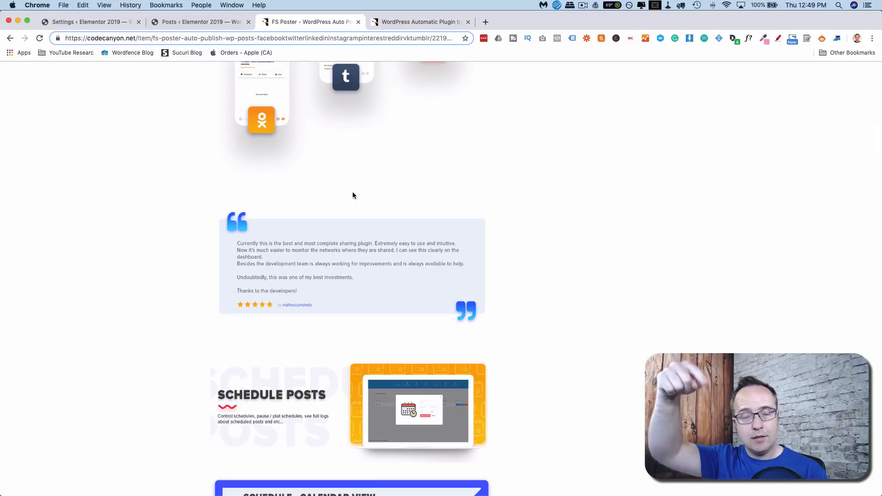